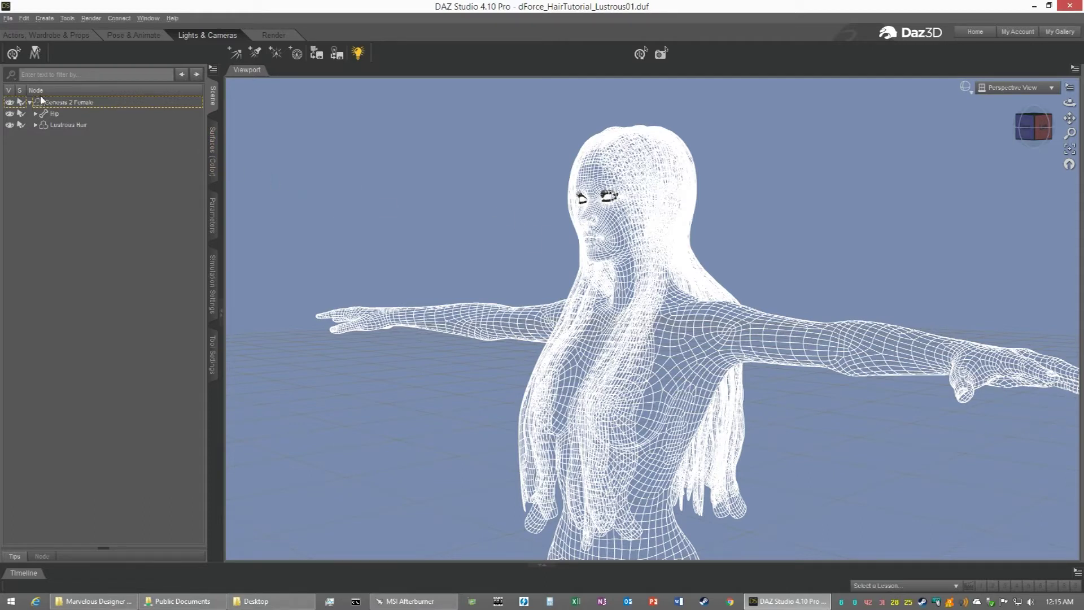
Hide the Genesis 2 Female figure and select the Lustrous Hair object in the scene
click(10, 102)
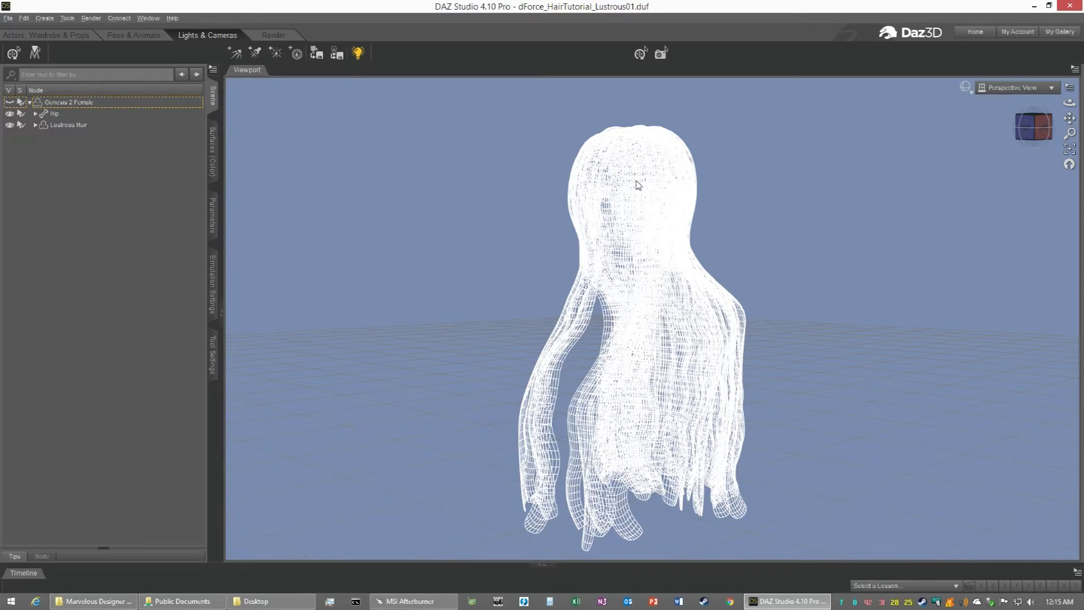
scroll(638, 185, up, 3)
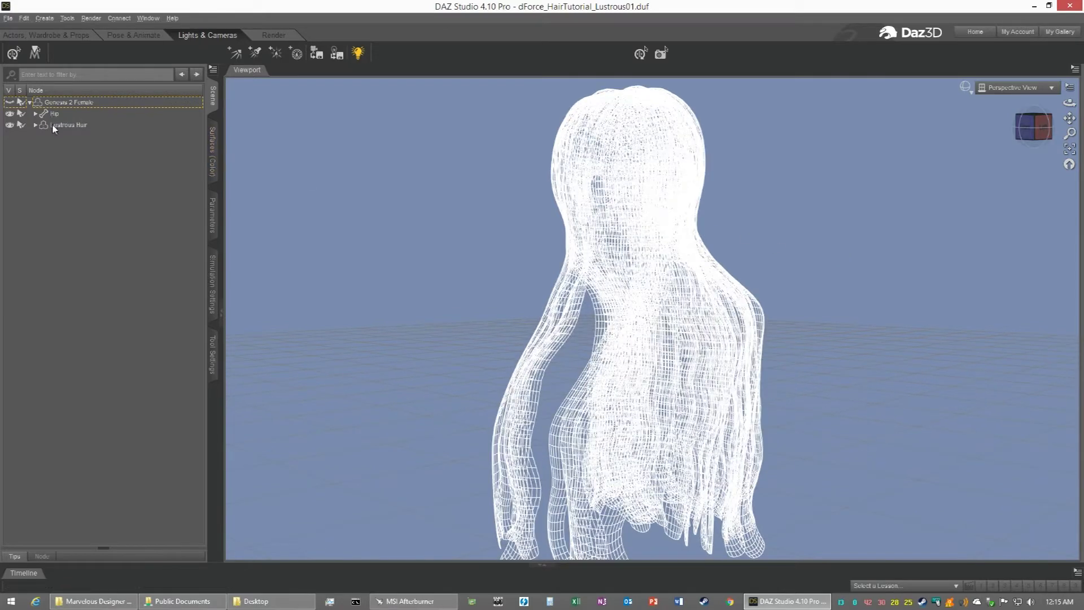
click(53, 125)
scroll(618, 156, up, 3)
scroll(620, 157, down, 3)
drag(1069, 118, 1083, 318)
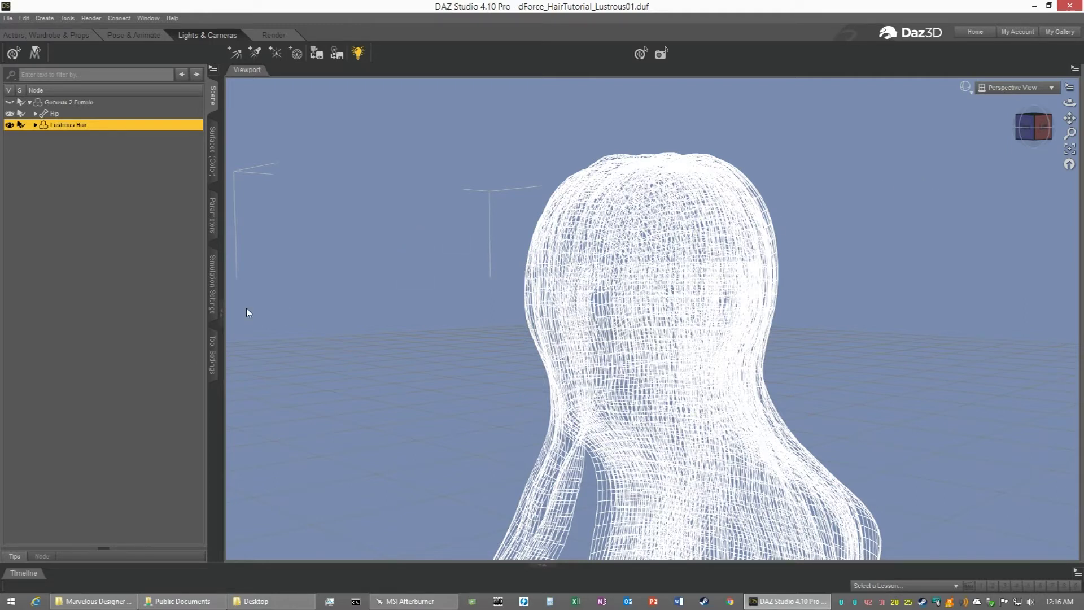
Activate the Geometry Editor for the hair and select its Surfaces group
click(211, 357)
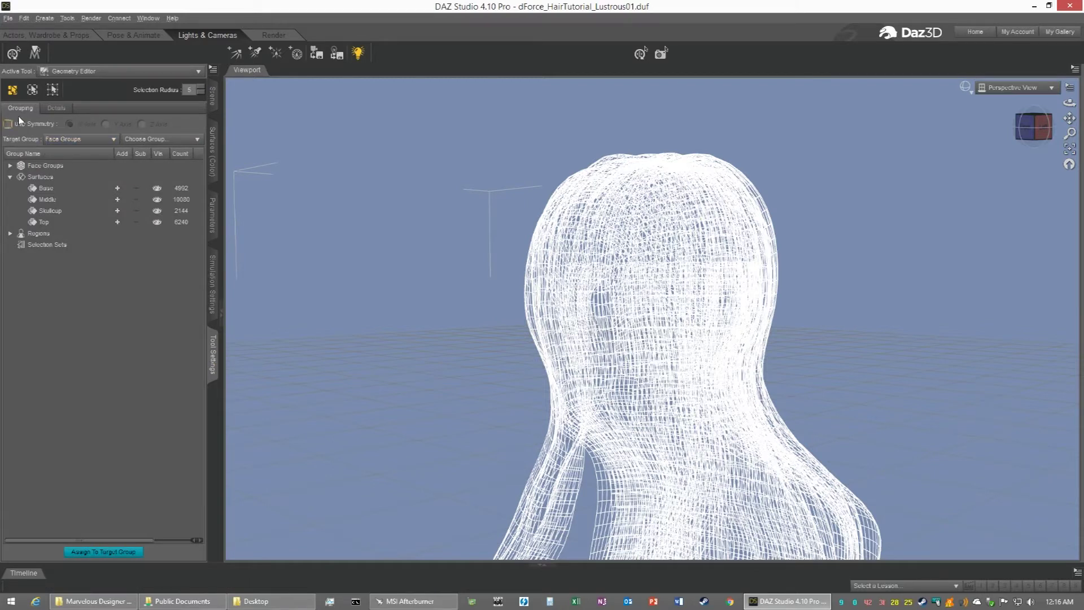
click(92, 74)
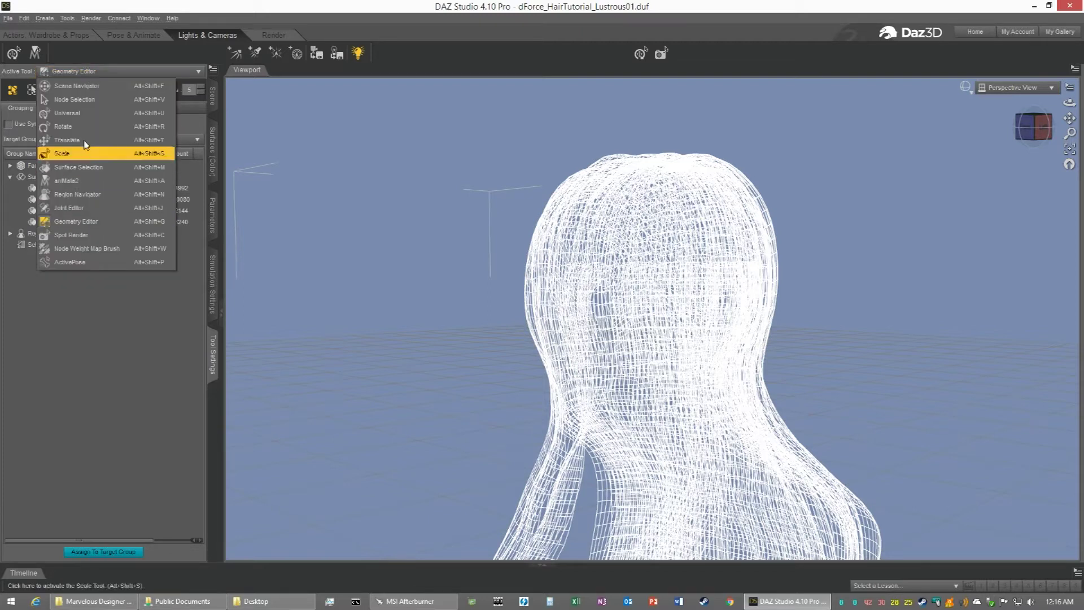
click(82, 223)
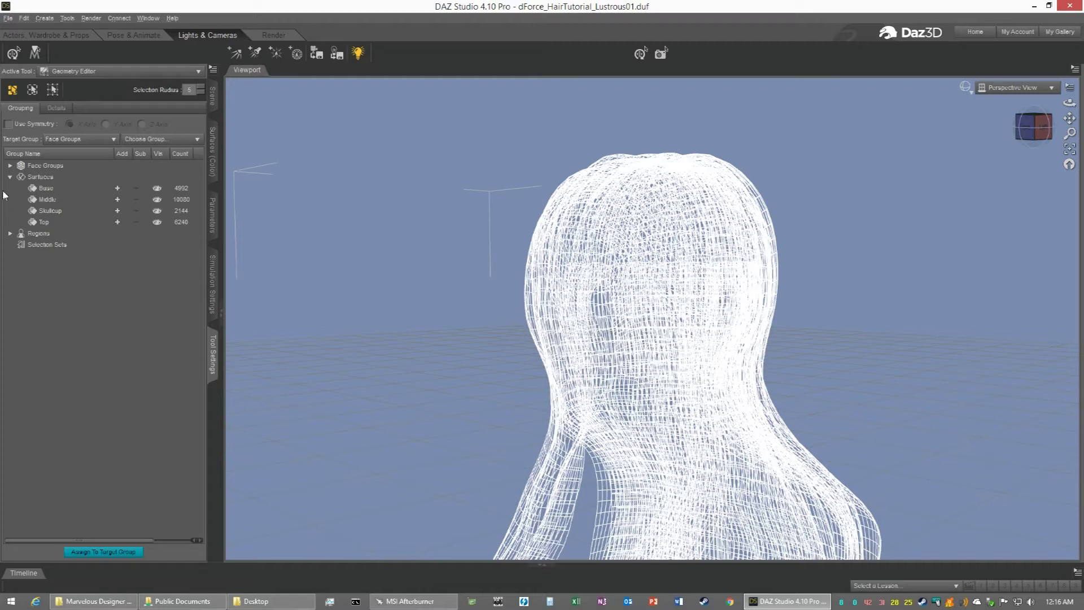
click(41, 176)
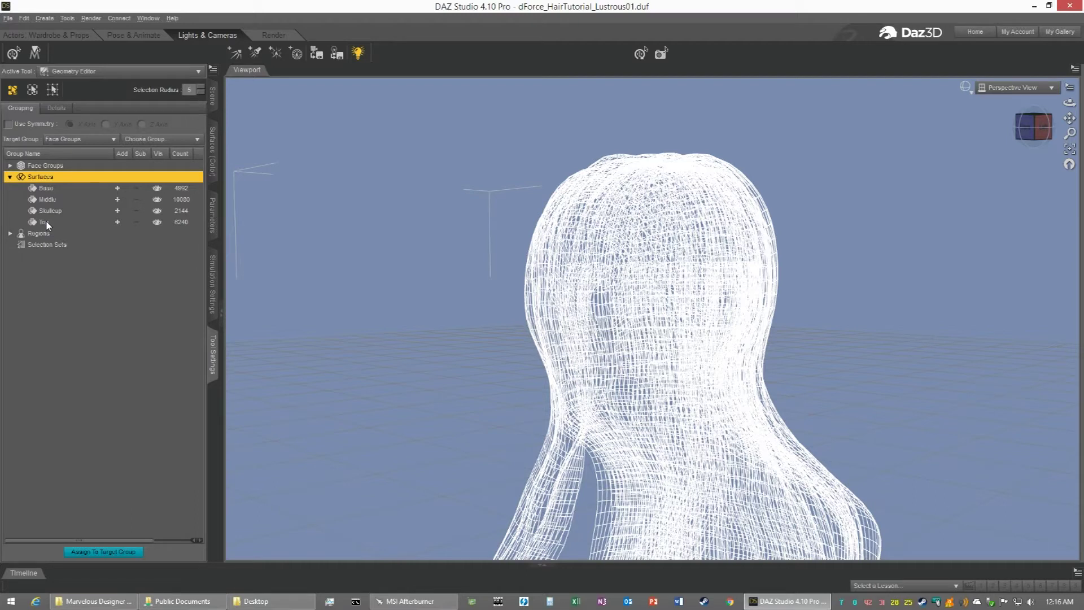
Hide the hair's Skullcap, Top and Middle surfaces, then select the Base surface and view it from the front
click(160, 210)
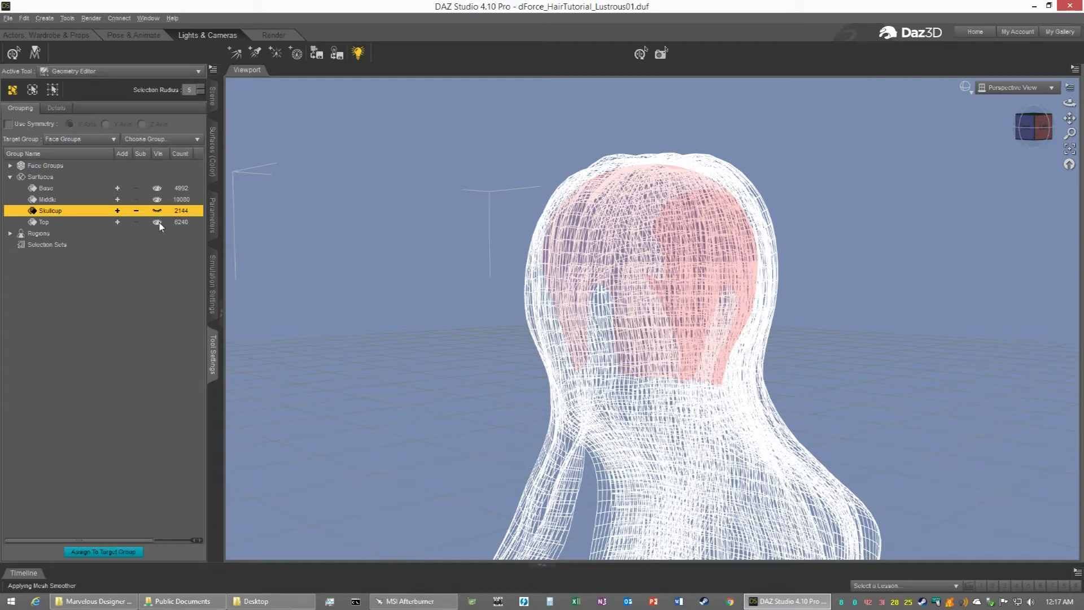
click(157, 224)
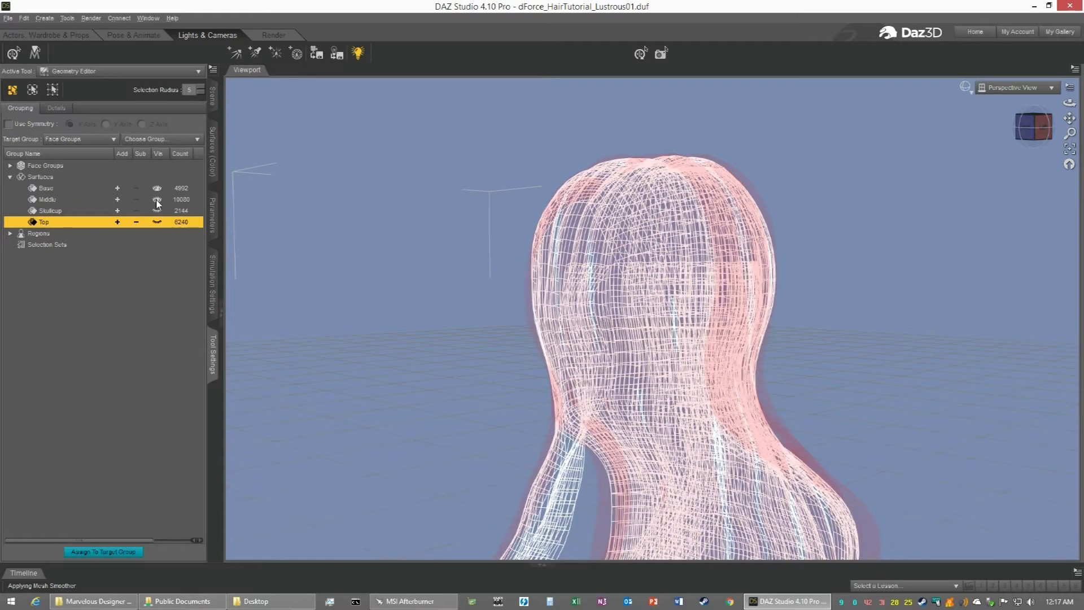
click(158, 202)
click(54, 191)
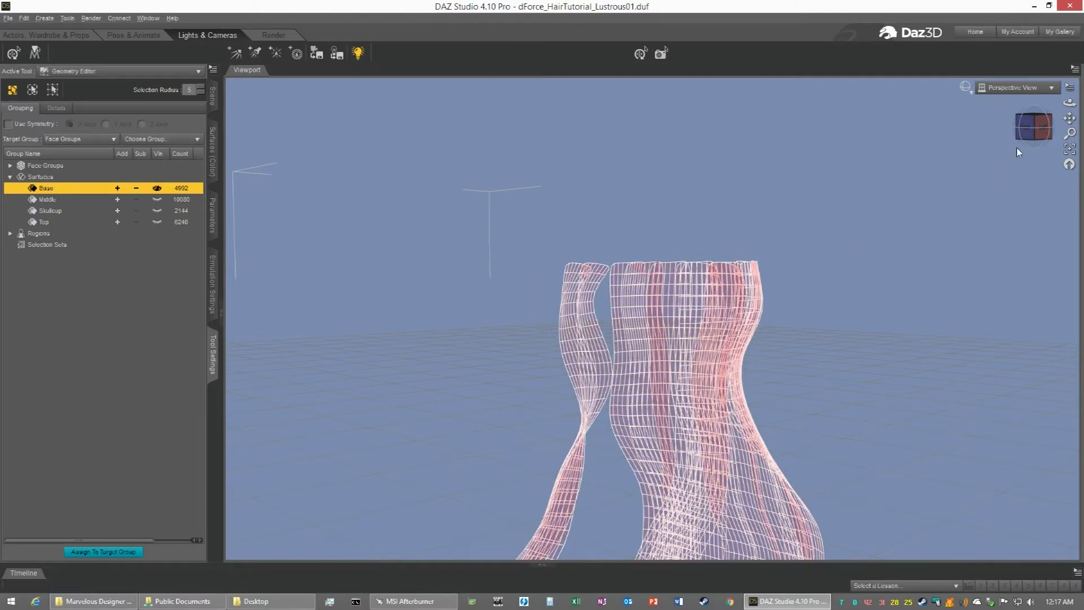
click(1025, 127)
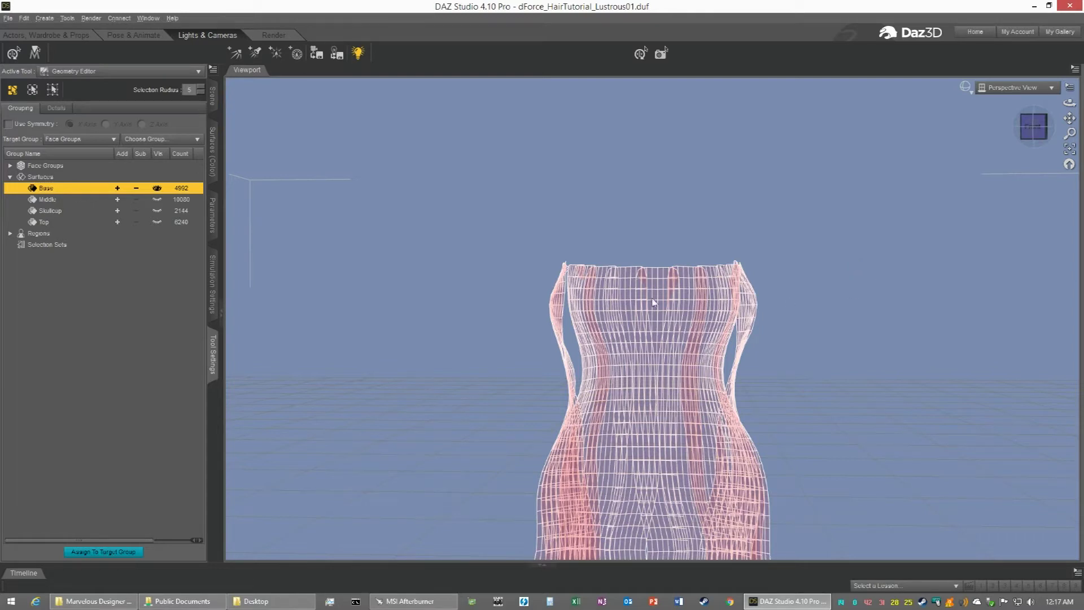
Temporarily show the Genesis 2 Female figure to check where the Base hair sits on the head
click(212, 97)
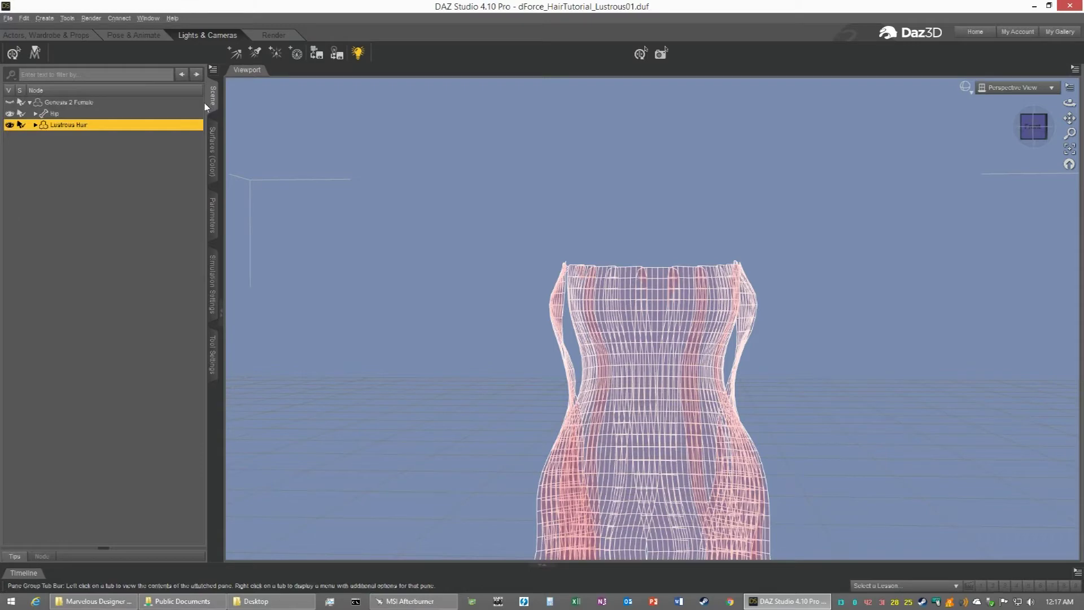
click(9, 103)
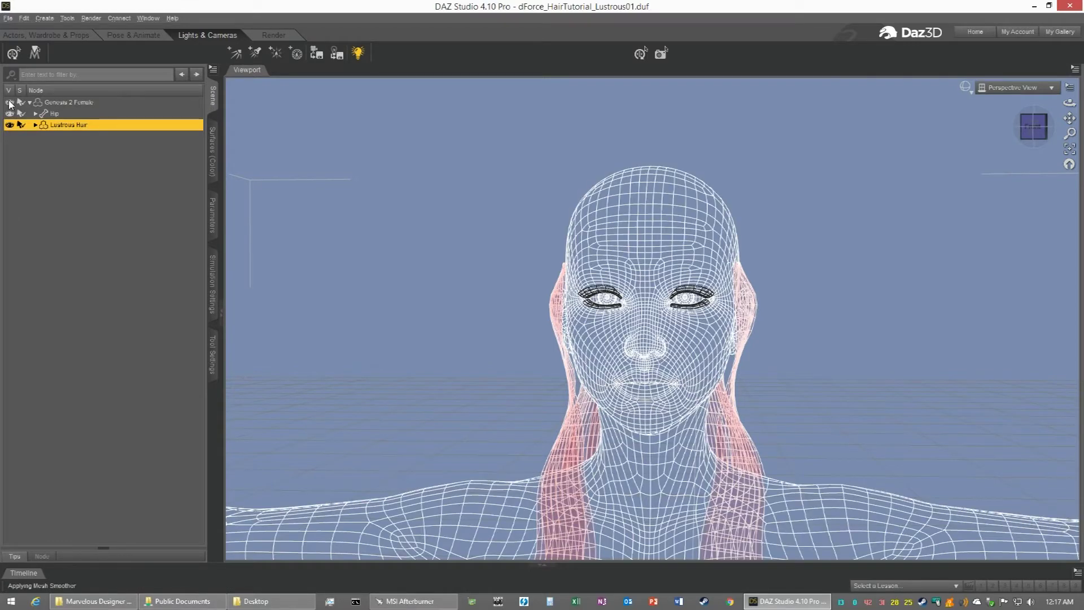
click(10, 102)
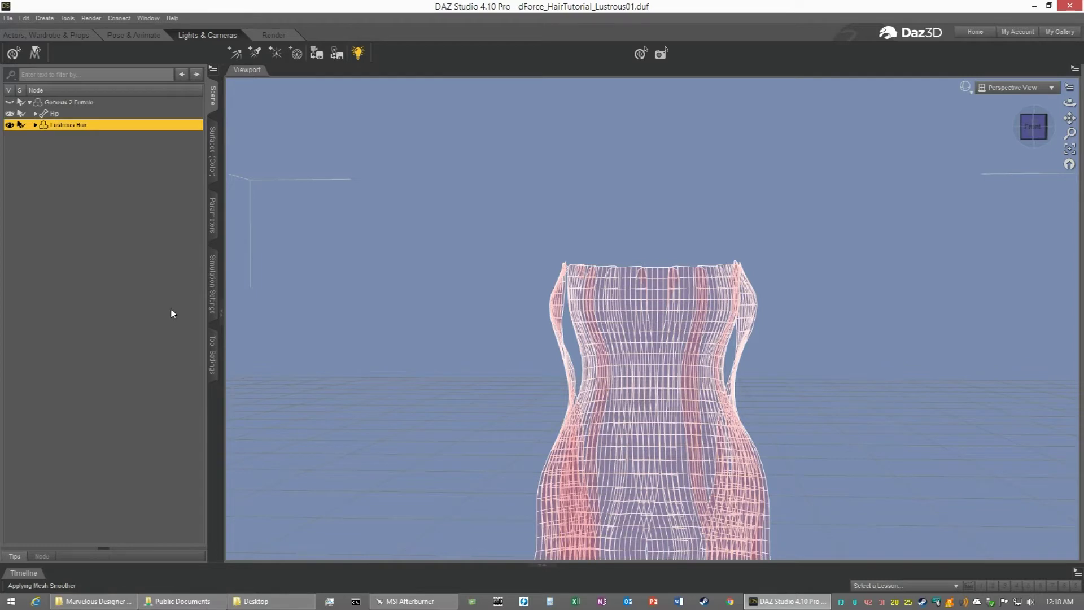
Using Marquee Selection, select the row of faces along the upper edge of the Base hair strands
click(212, 353)
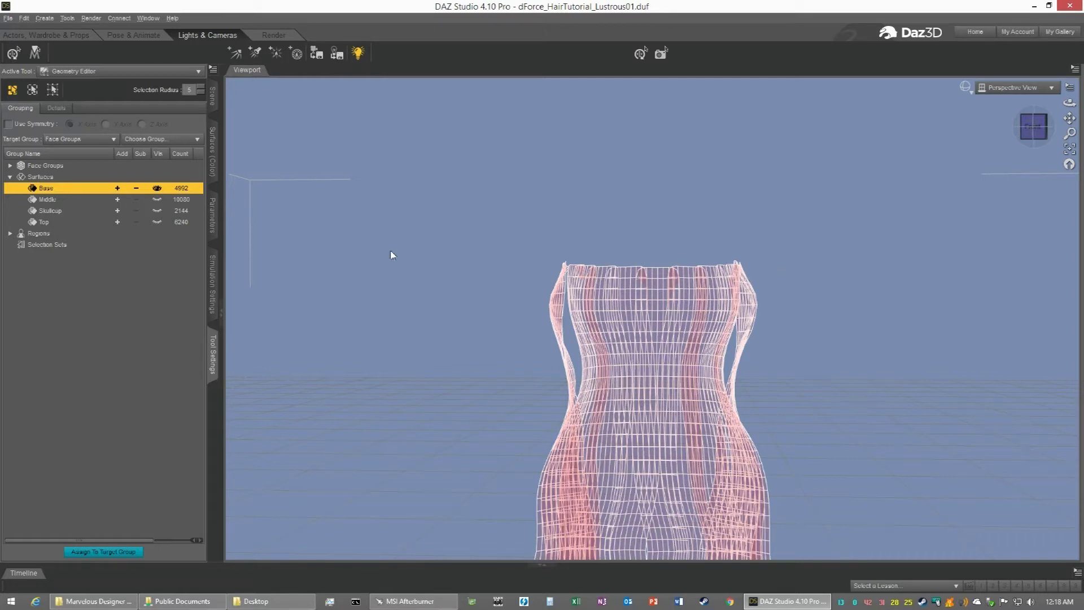
right_click(628, 290)
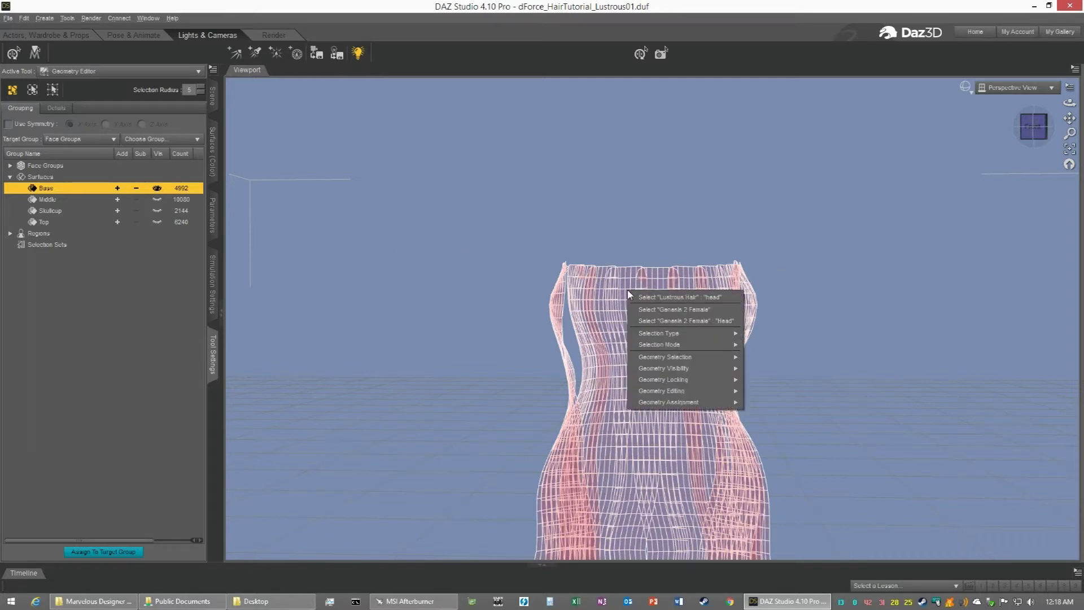
mouse_move(697, 345)
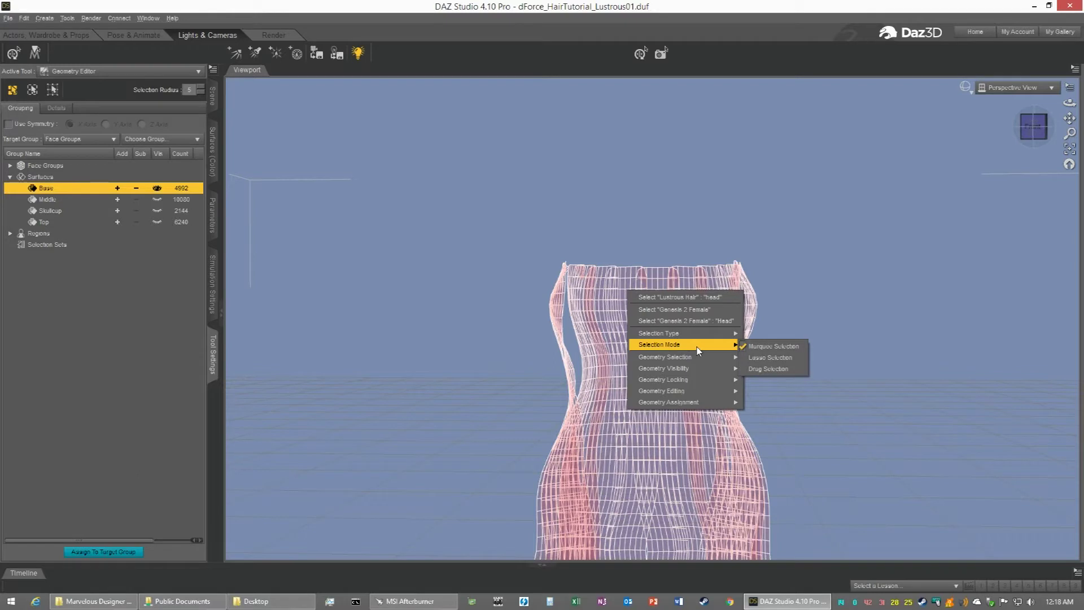
click(762, 346)
drag(1034, 133, 1026, 130)
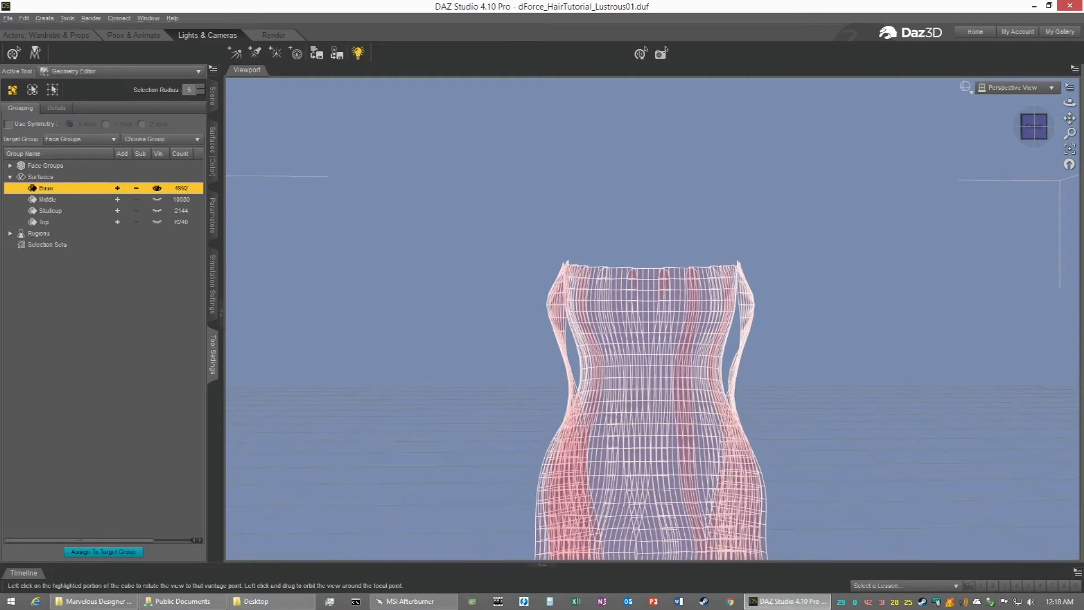
drag(525, 240, 782, 283)
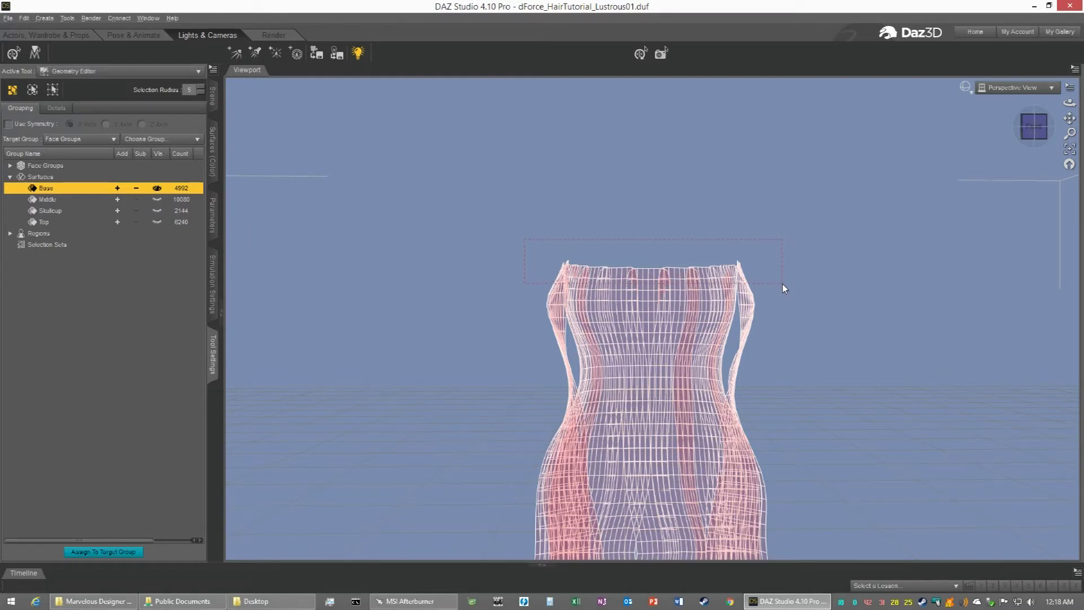
drag(783, 285, 783, 285)
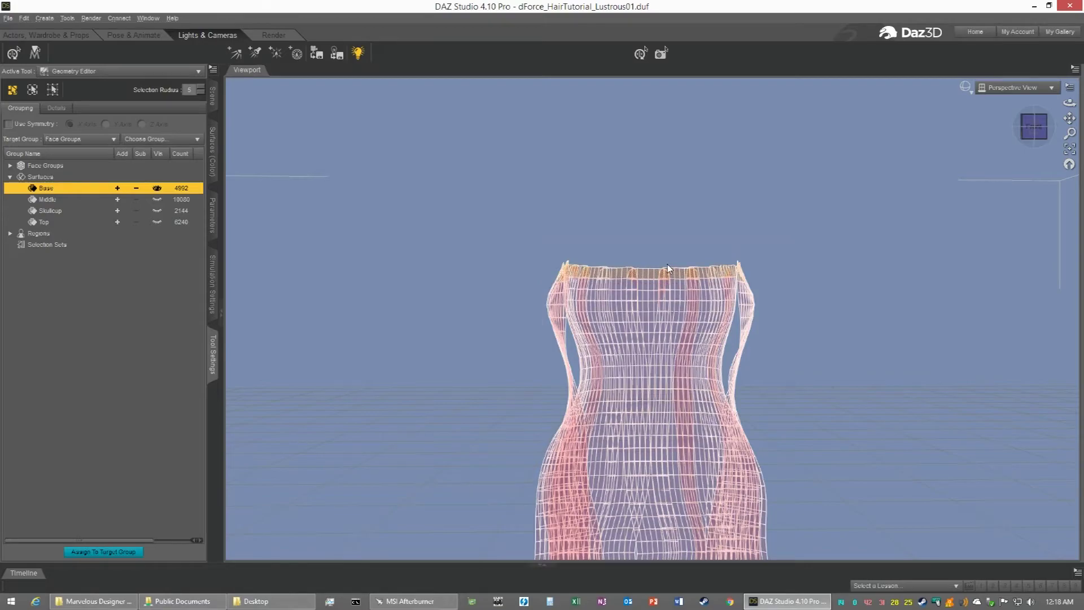
Switch to Drag Selection and deselect the extra second-row faces on the side strand of the Base hair
scroll(667, 265, up, 5)
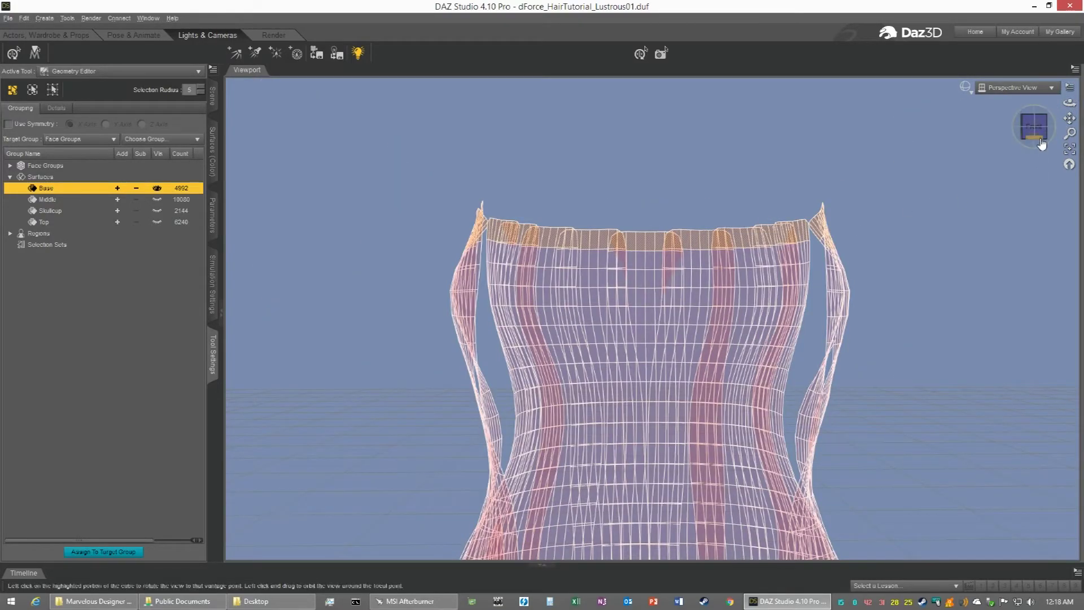
drag(1034, 127, 1004, 124)
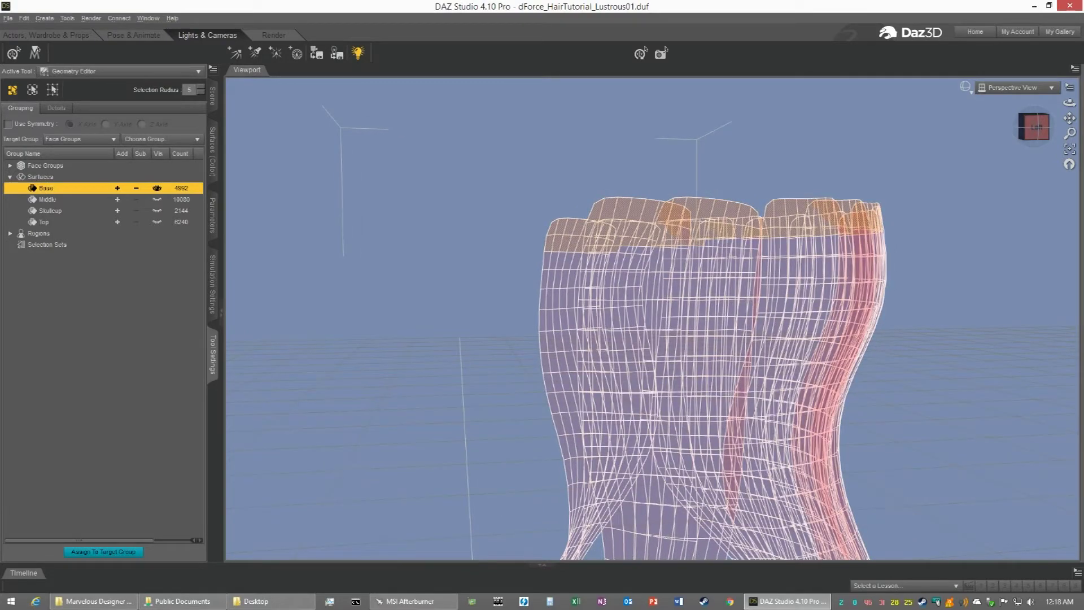
drag(1005, 123, 1001, 121)
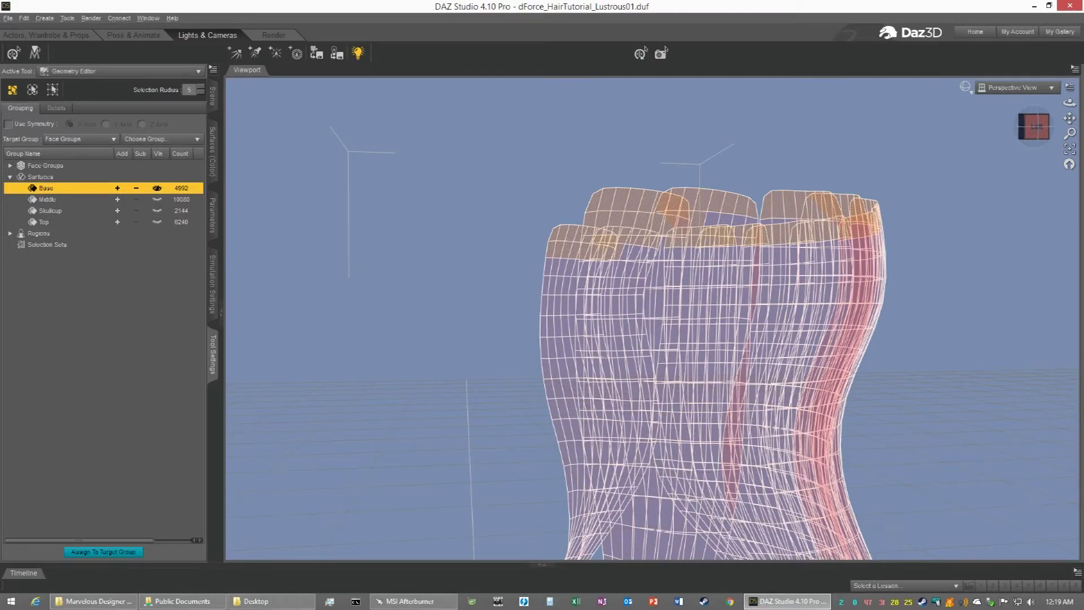
drag(1034, 125, 1031, 133)
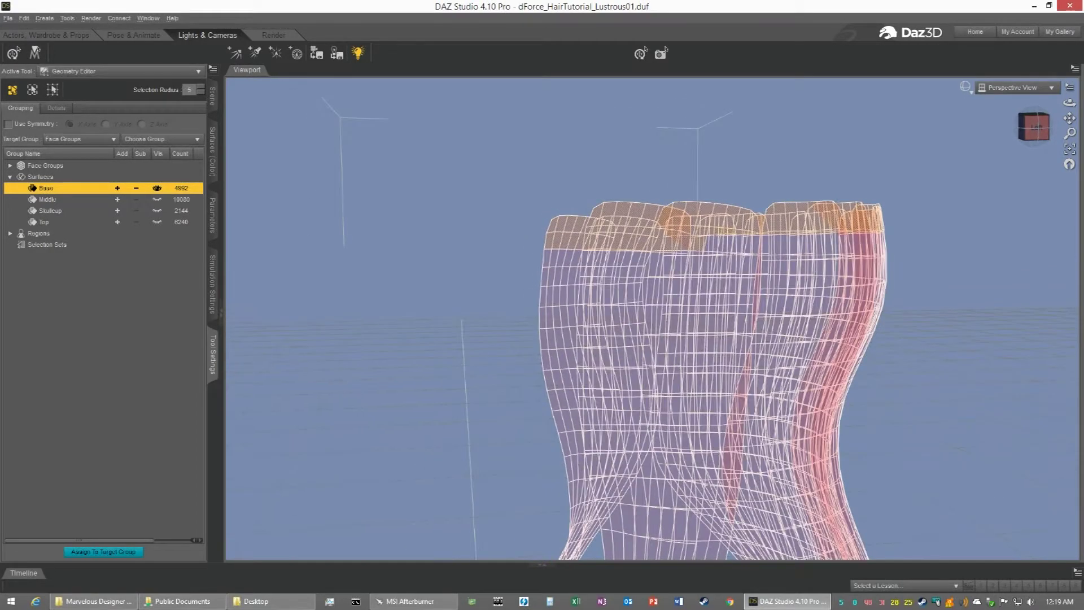
drag(1031, 133, 991, 135)
right_click(600, 206)
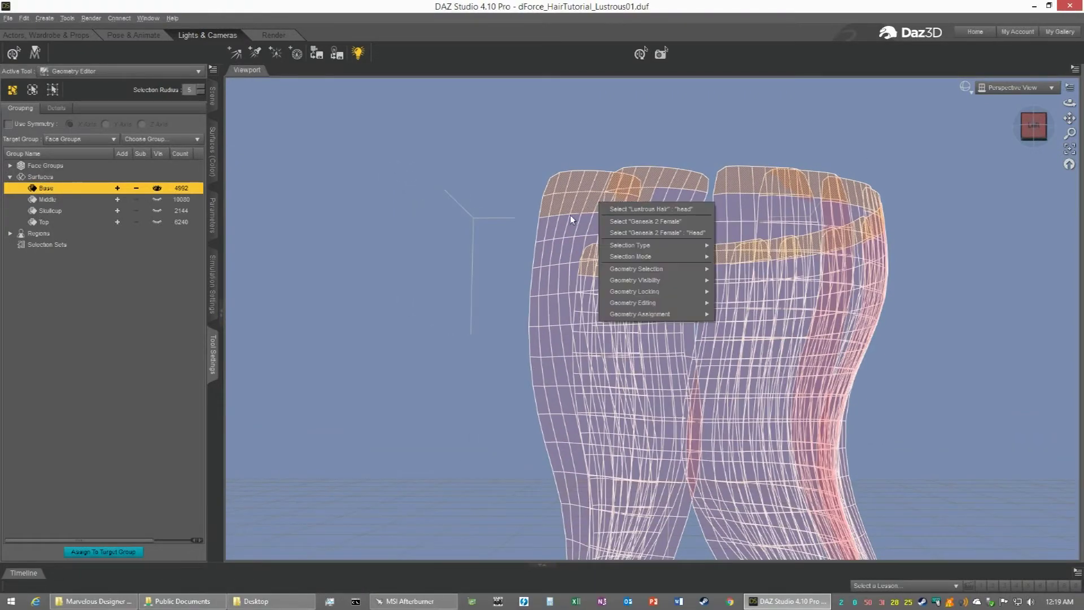
mouse_move(668, 257)
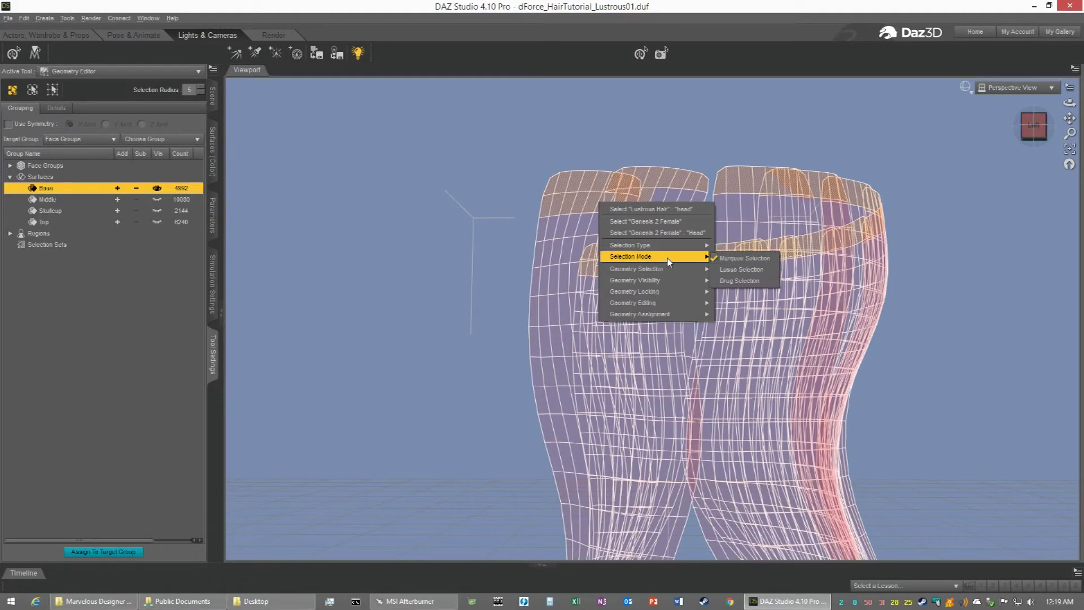
click(742, 279)
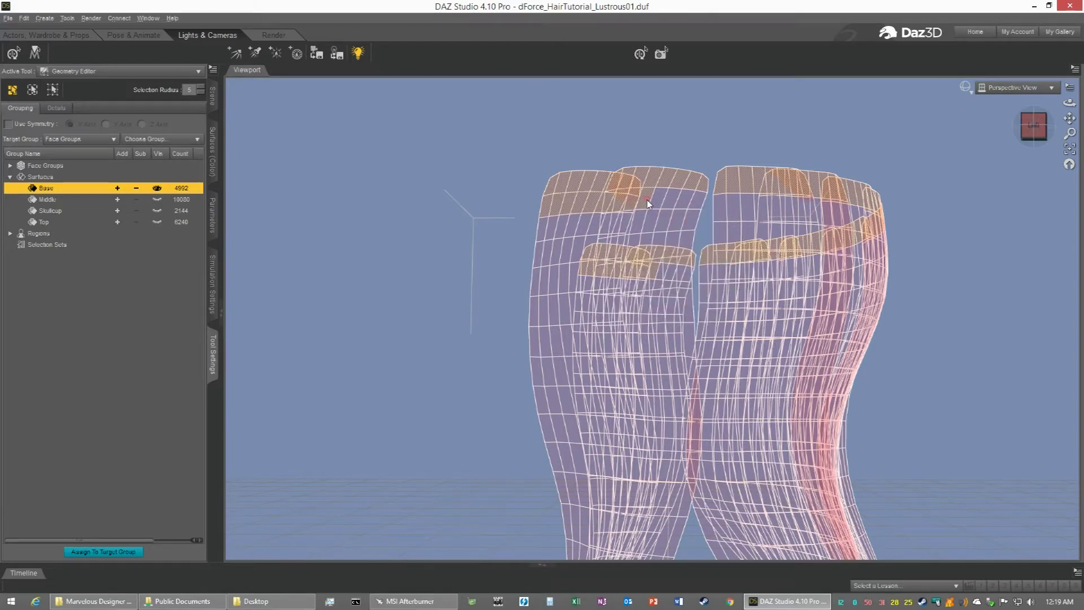
drag(648, 200, 553, 202)
Examine the selected upper row of Base hair faces from both sides and the front for missed or extra faces
drag(1037, 130, 1081, 143)
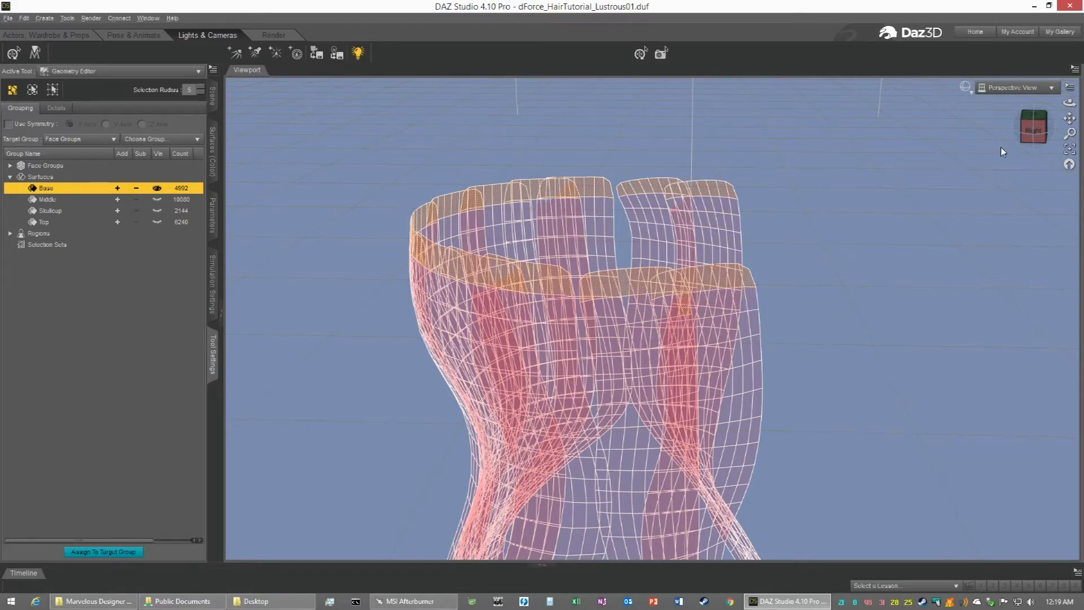
drag(1031, 134, 946, 124)
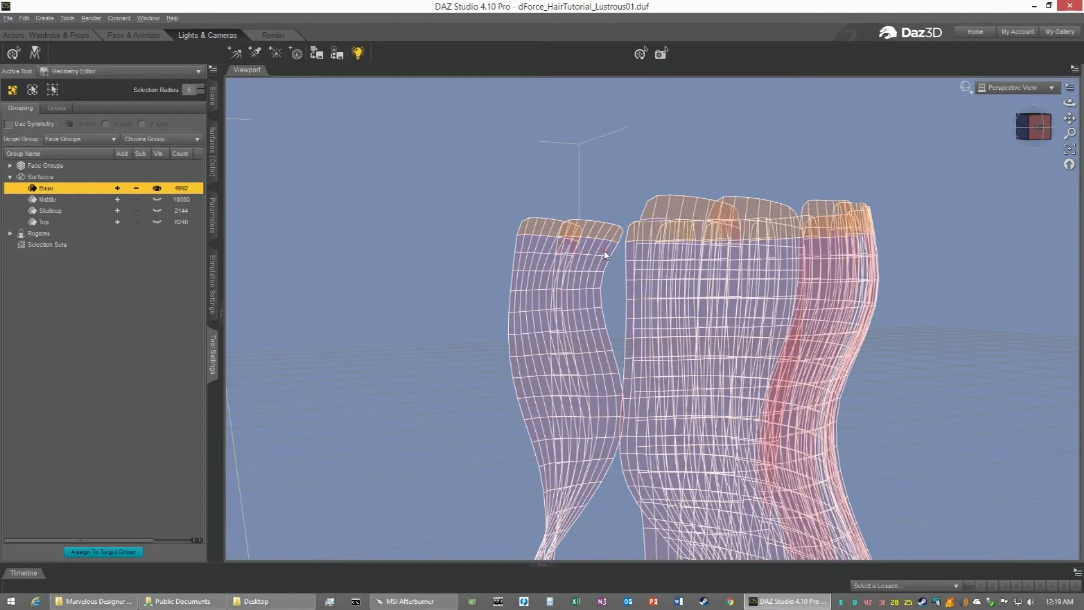
scroll(893, 222, up, 5)
scroll(894, 222, down, 3)
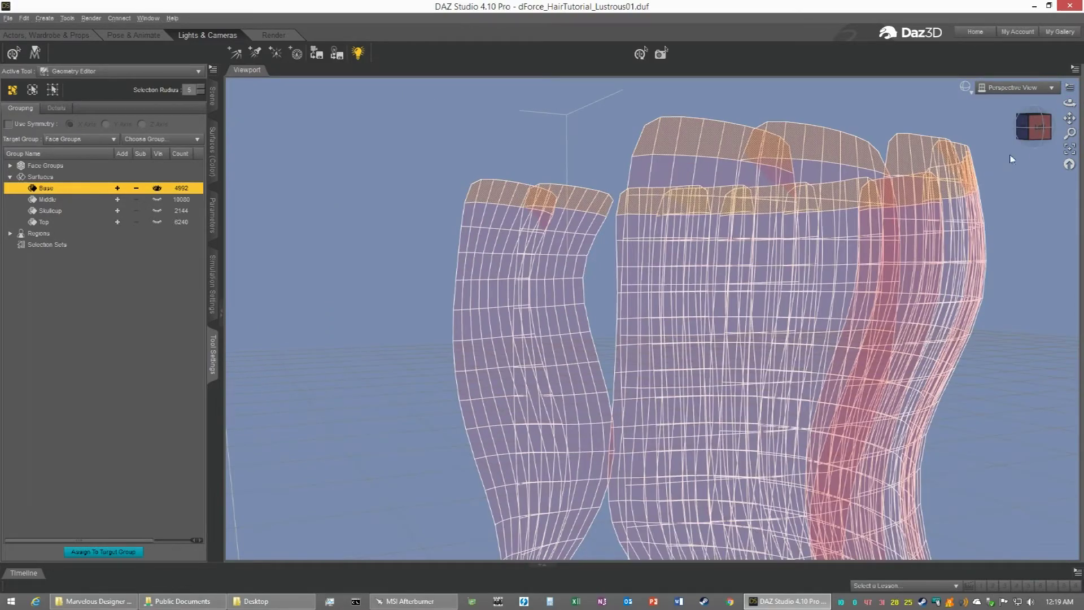
click(1069, 162)
scroll(1022, 156, up, 2)
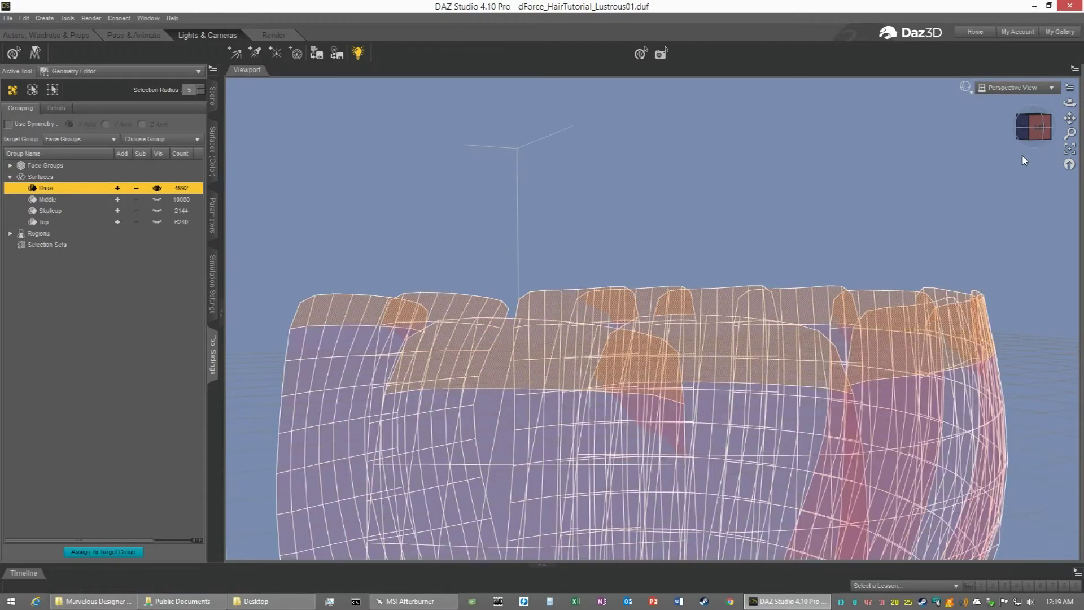
mouse_move(1026, 130)
mouse_down()
mouse_move(988, 152)
mouse_move(1035, 128)
mouse_up()
middle_drag(814, 213, 812, 215)
scroll(812, 215, down, 4)
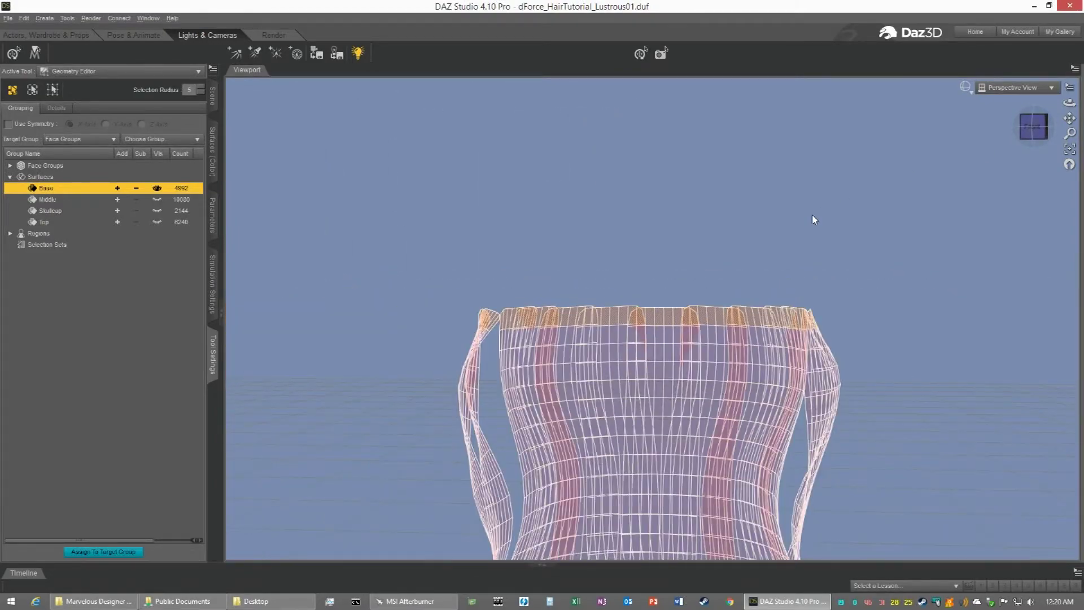
scroll(813, 216, up, 2)
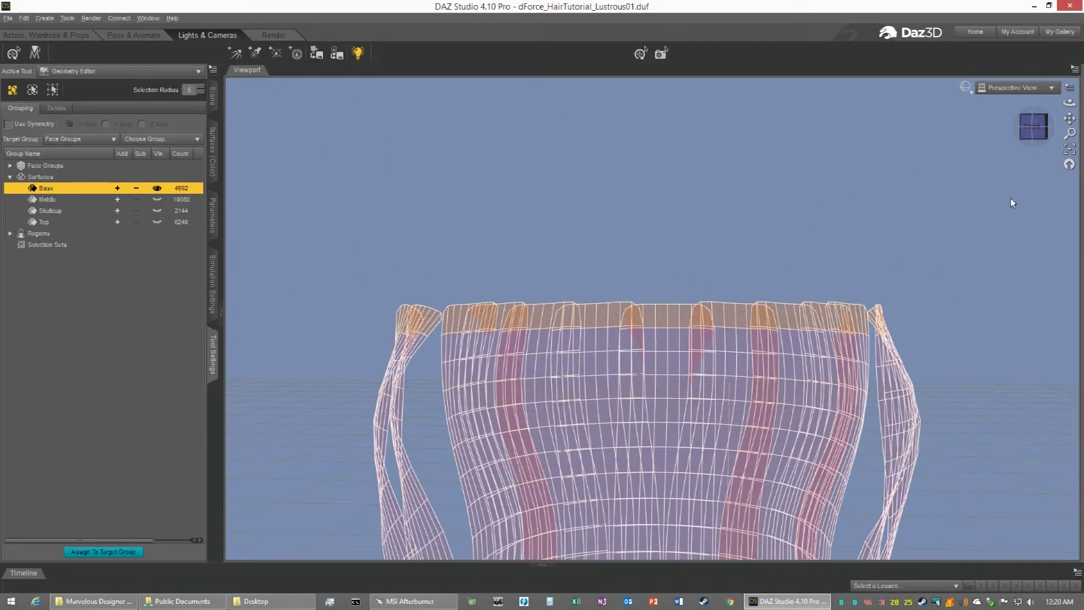
drag(1033, 133, 1035, 133)
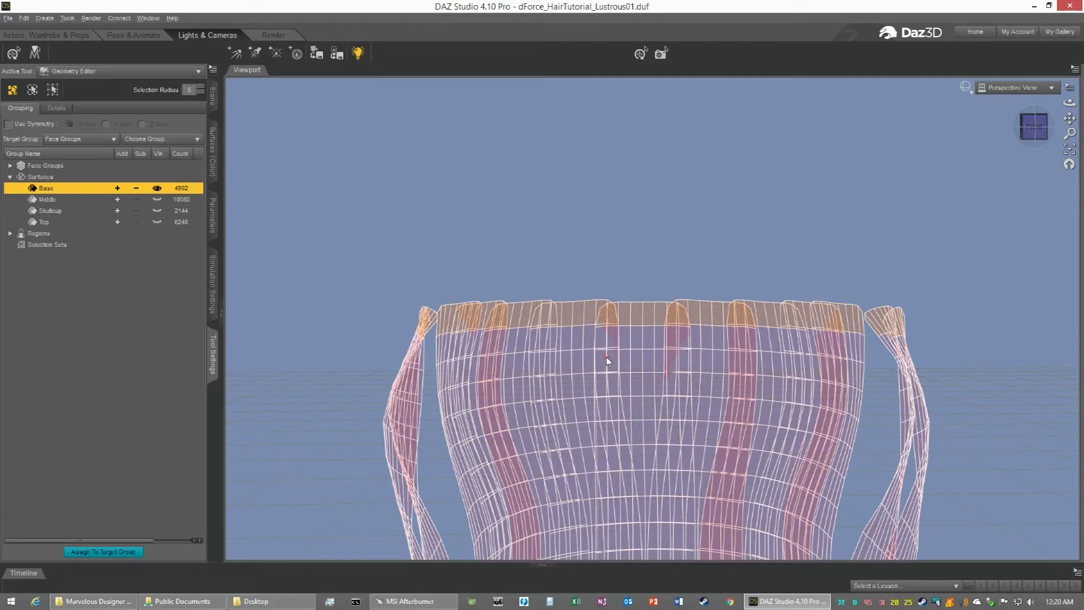
Invert the face selection so that the Base hair faces below the upper root row are selected
right_click(656, 353)
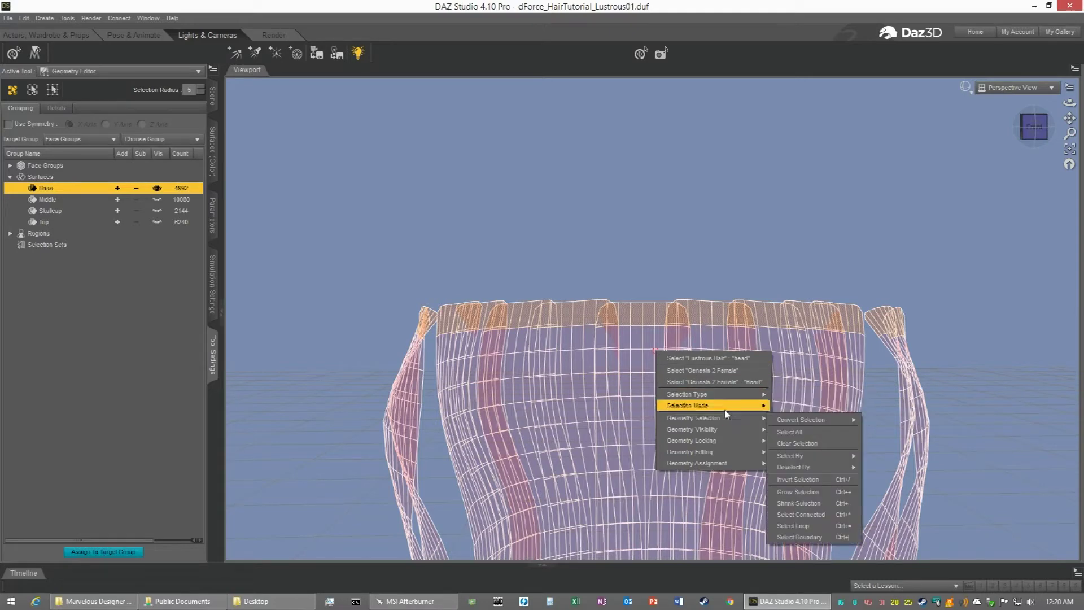
mouse_move(728, 412)
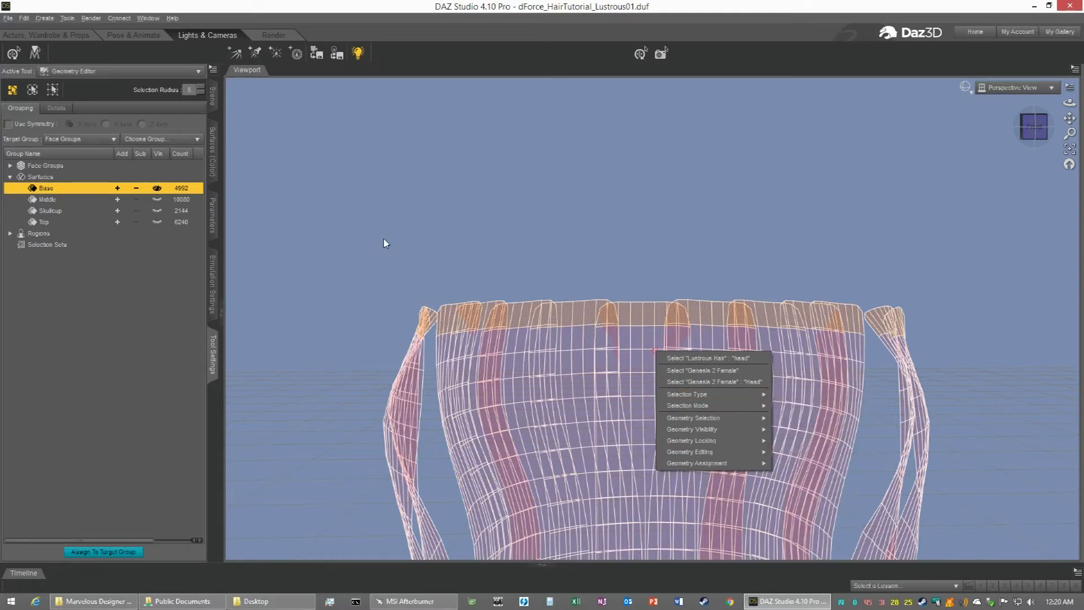
click(23, 18)
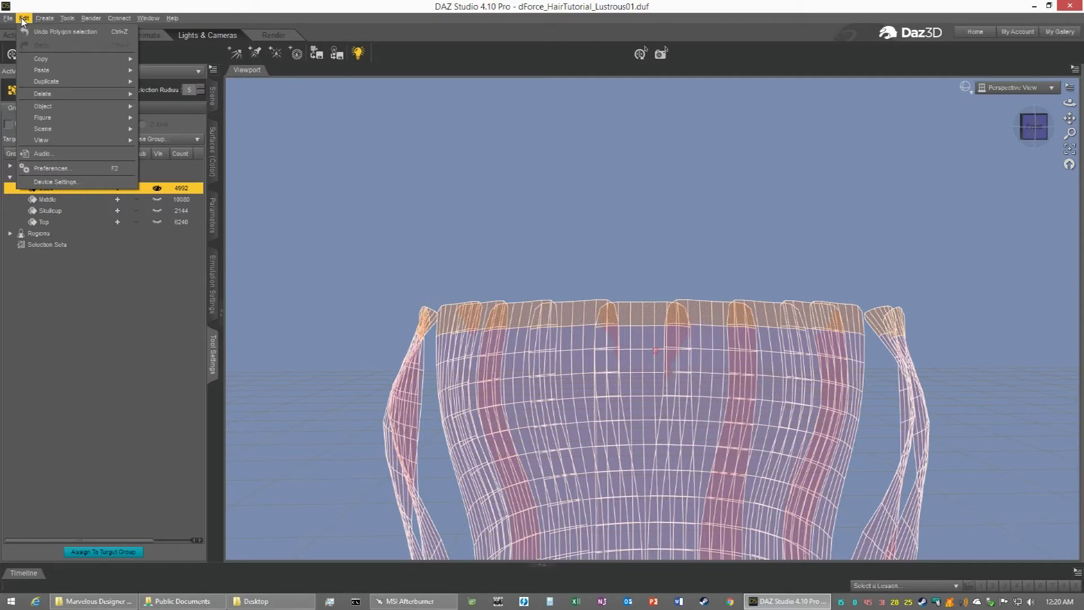
mouse_move(85, 107)
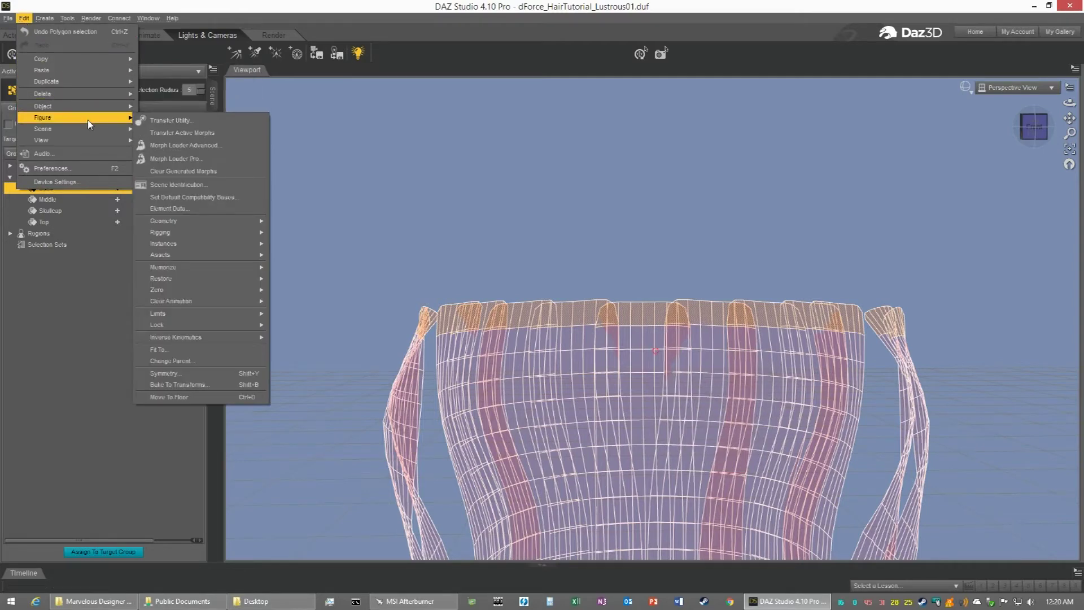
right_click(648, 379)
mouse_move(699, 436)
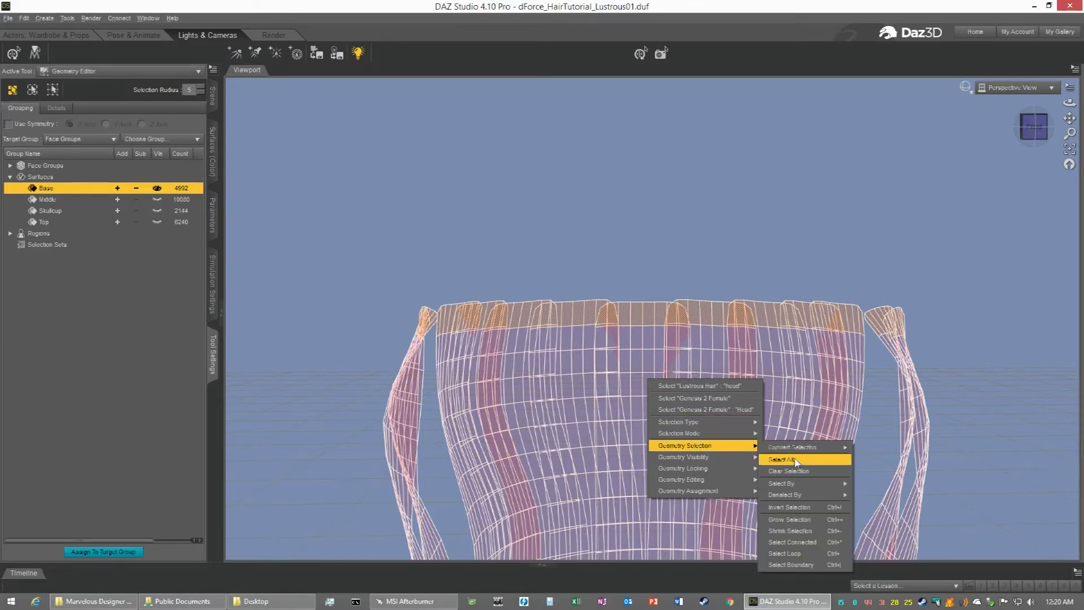
click(796, 508)
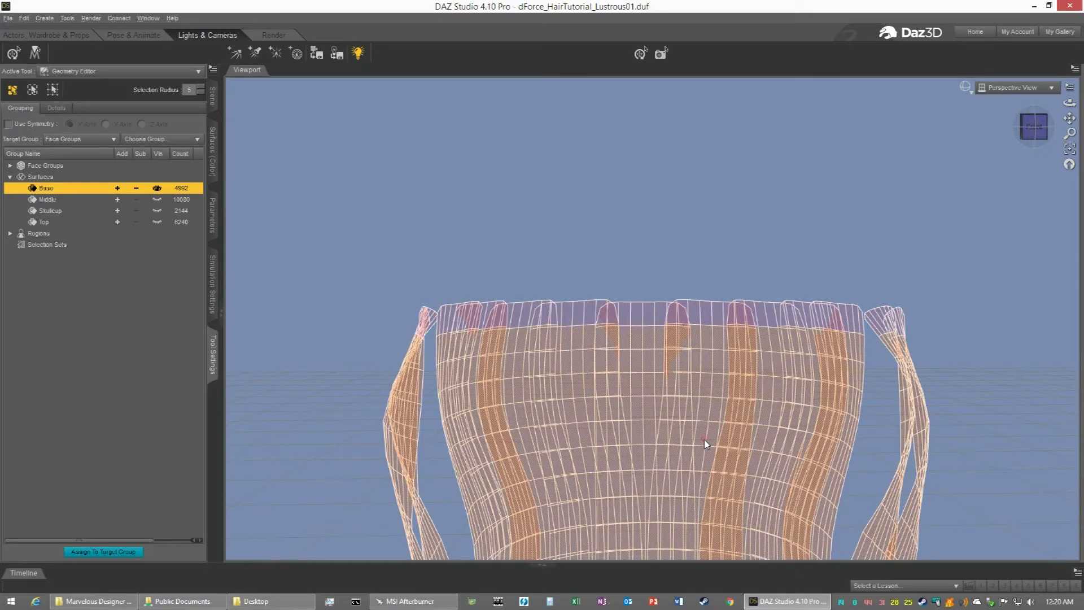
Create a new surface named DynBase from the selected Base hair faces
scroll(704, 441, down, 6)
scroll(704, 440, up, 1)
scroll(704, 445, up, 5)
scroll(704, 445, down, 2)
right_click(705, 441)
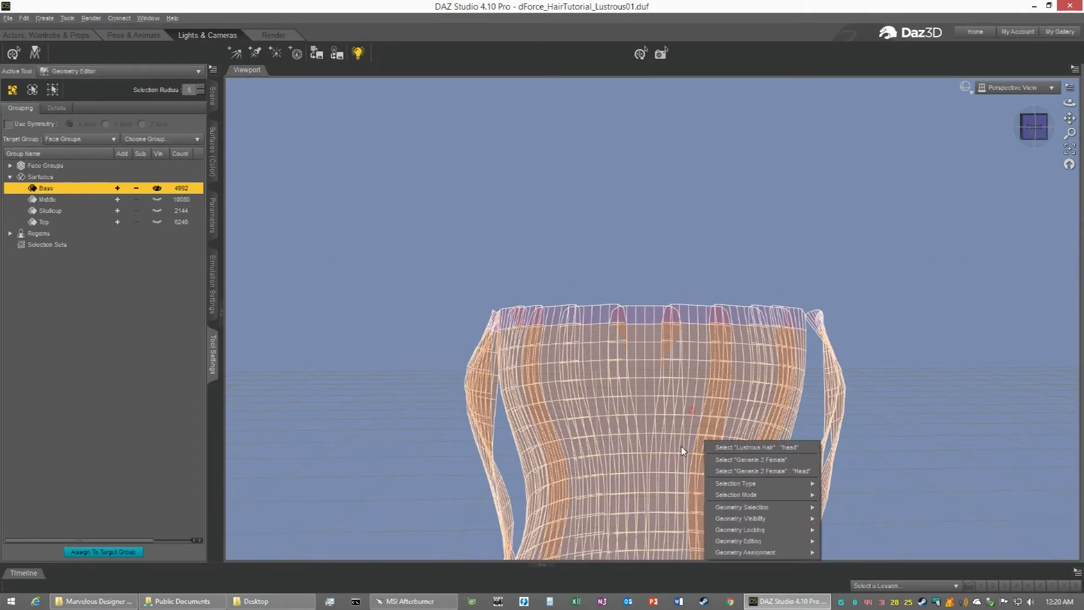
mouse_move(777, 553)
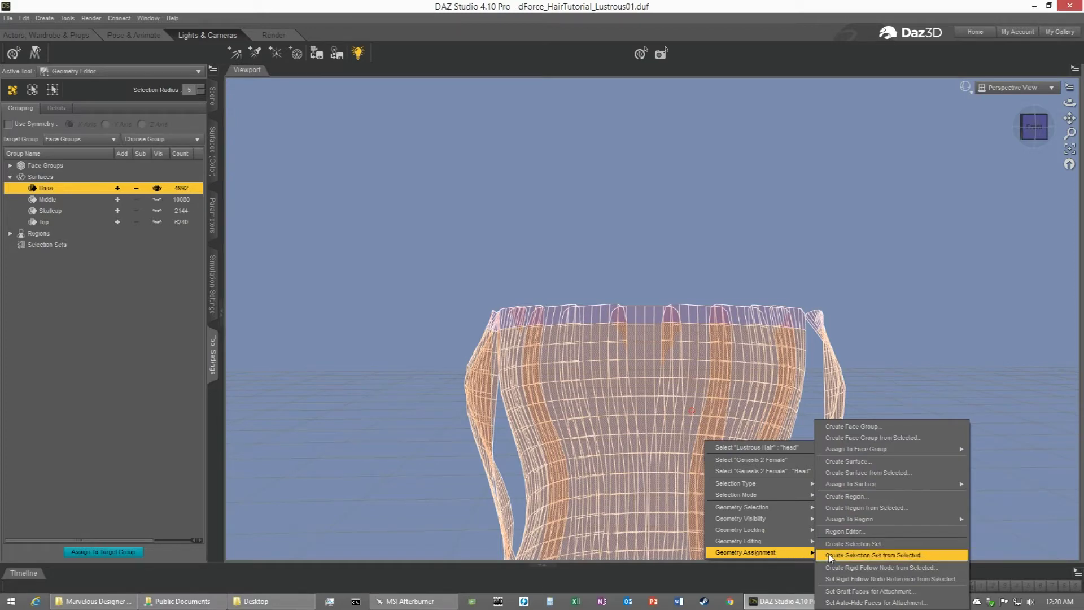
click(849, 475)
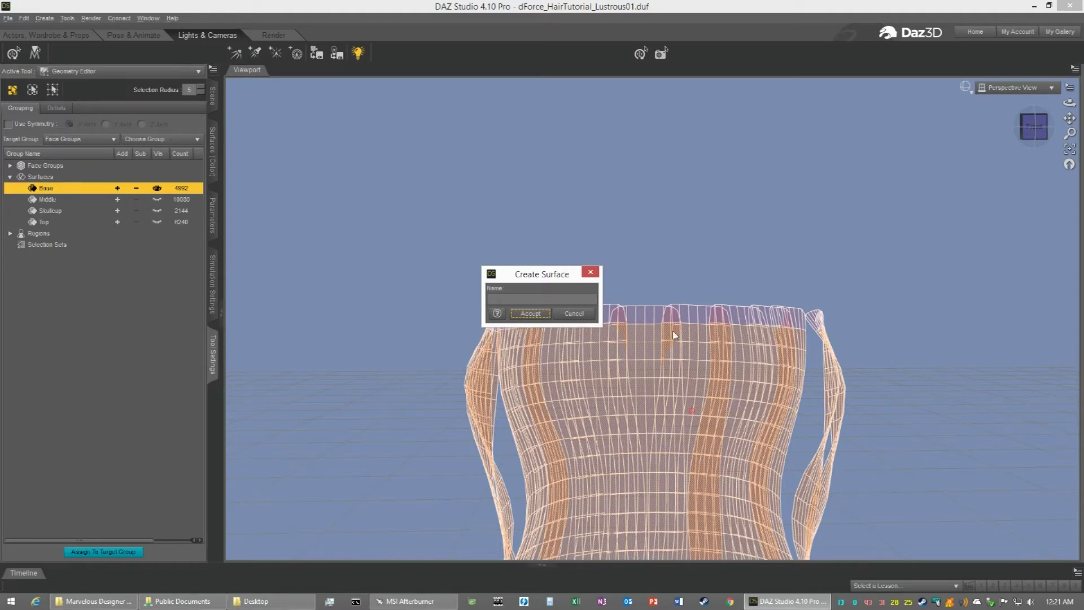
click(539, 297)
text(ynBase)
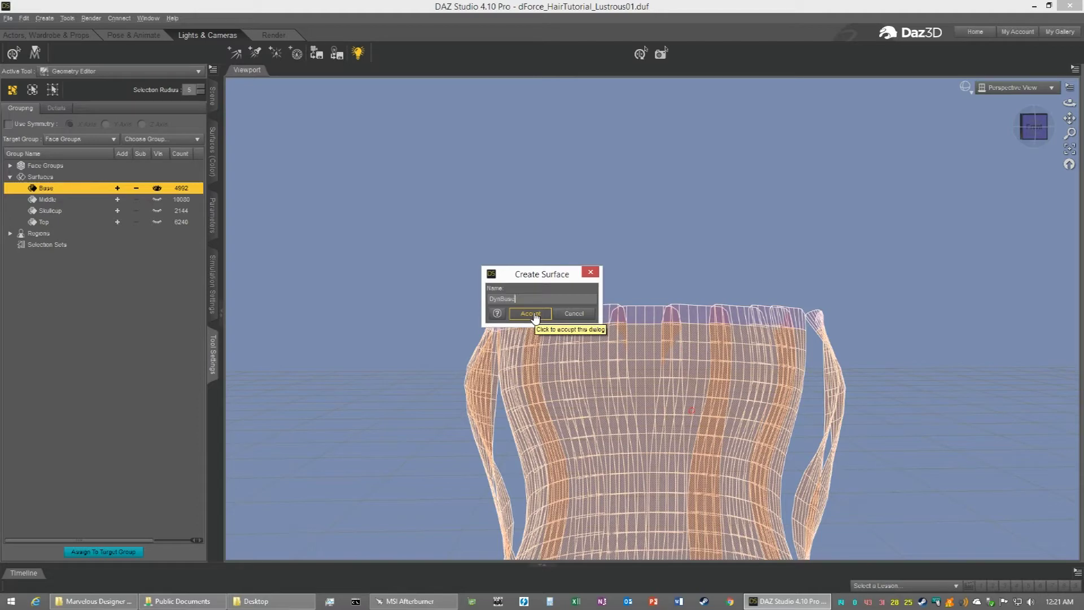
click(530, 314)
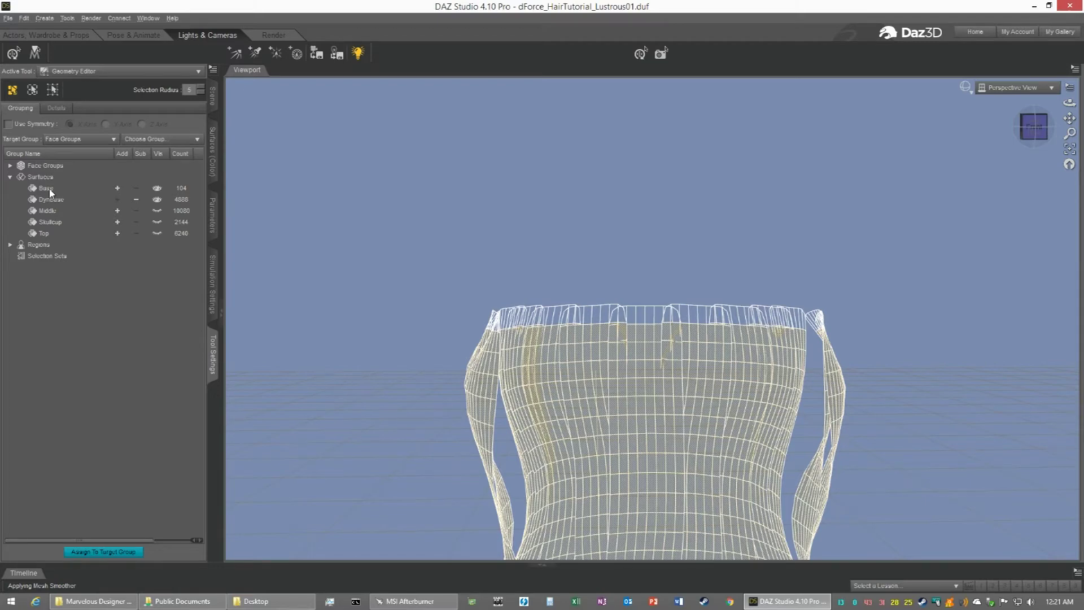
Hide the Base surface, highlight the DynBase surface and inspect its strands from several angles
click(157, 189)
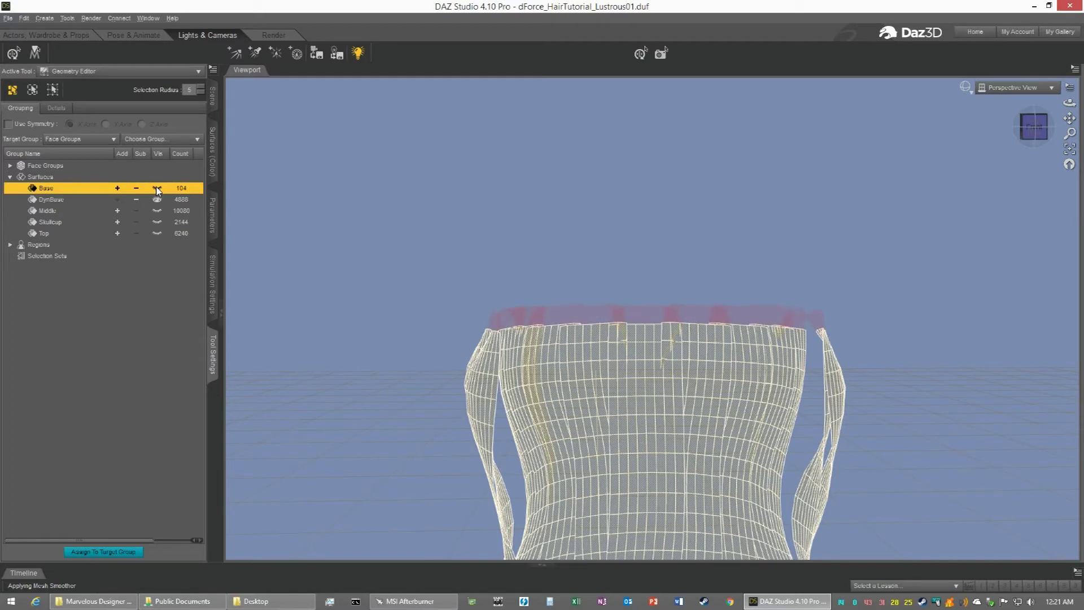
click(55, 203)
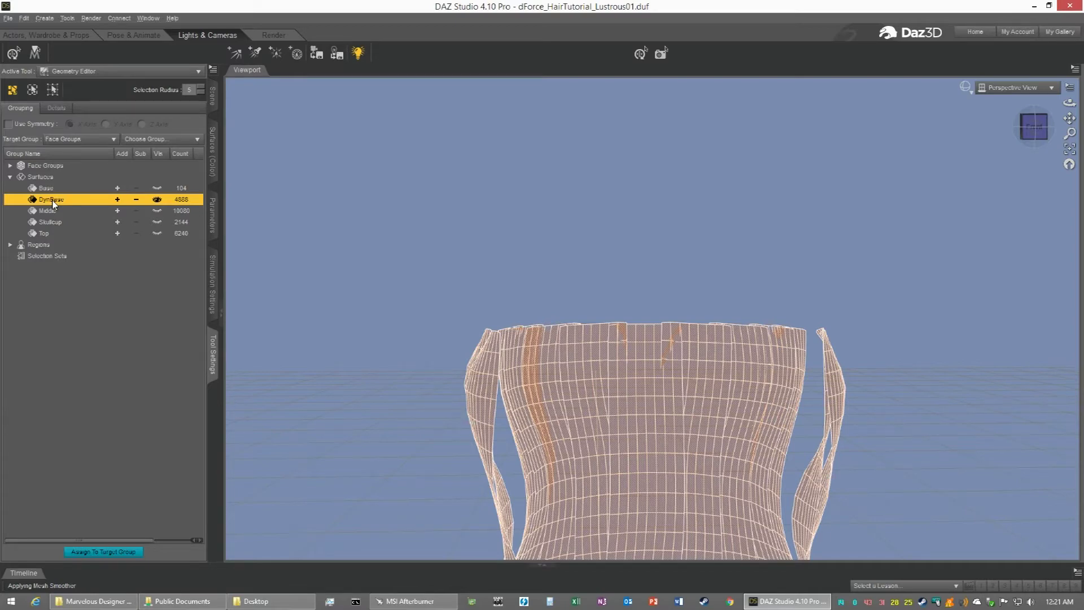
scroll(643, 373, down, 3)
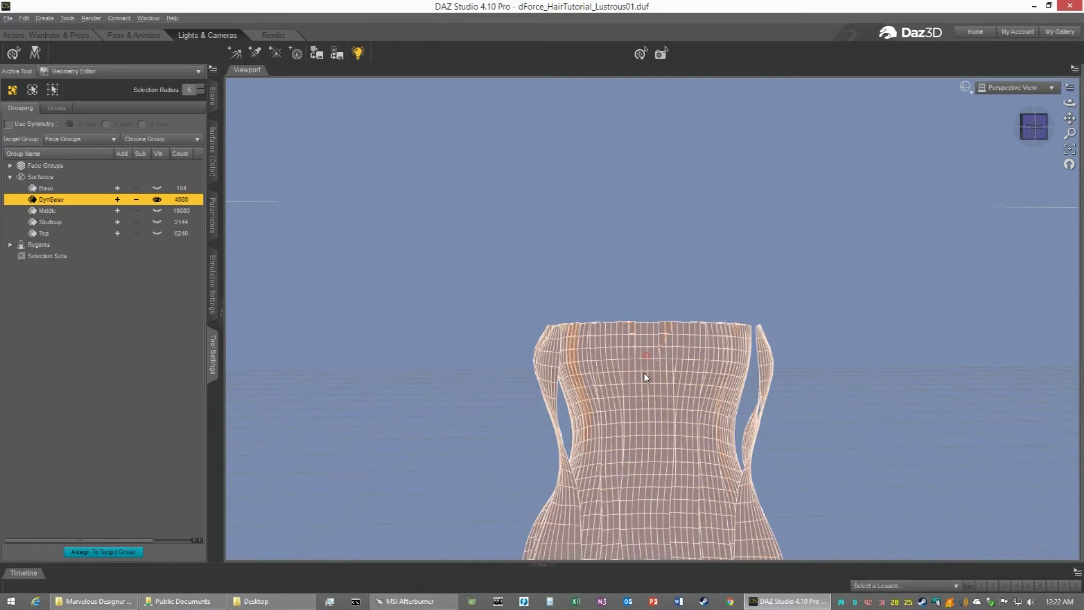
drag(1069, 118, 1035, 22)
mouse_move(1036, 129)
mouse_down()
mouse_move(1012, 129)
mouse_move(1058, 129)
mouse_move(1013, 128)
mouse_move(1035, 129)
mouse_up()
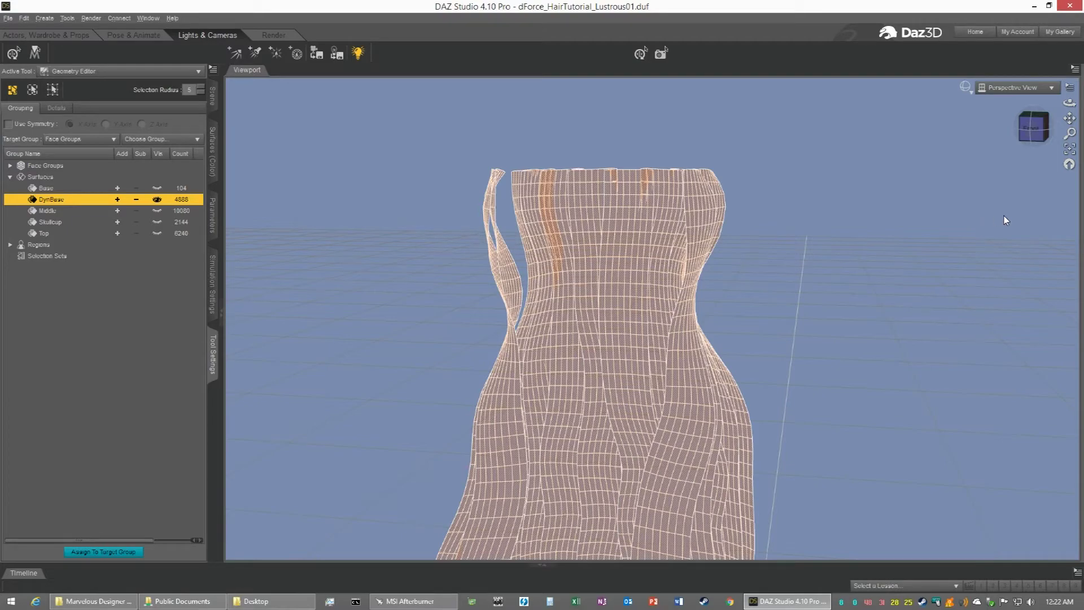
mouse_move(1029, 131)
mouse_down()
mouse_move(1070, 132)
mouse_move(1025, 130)
mouse_up()
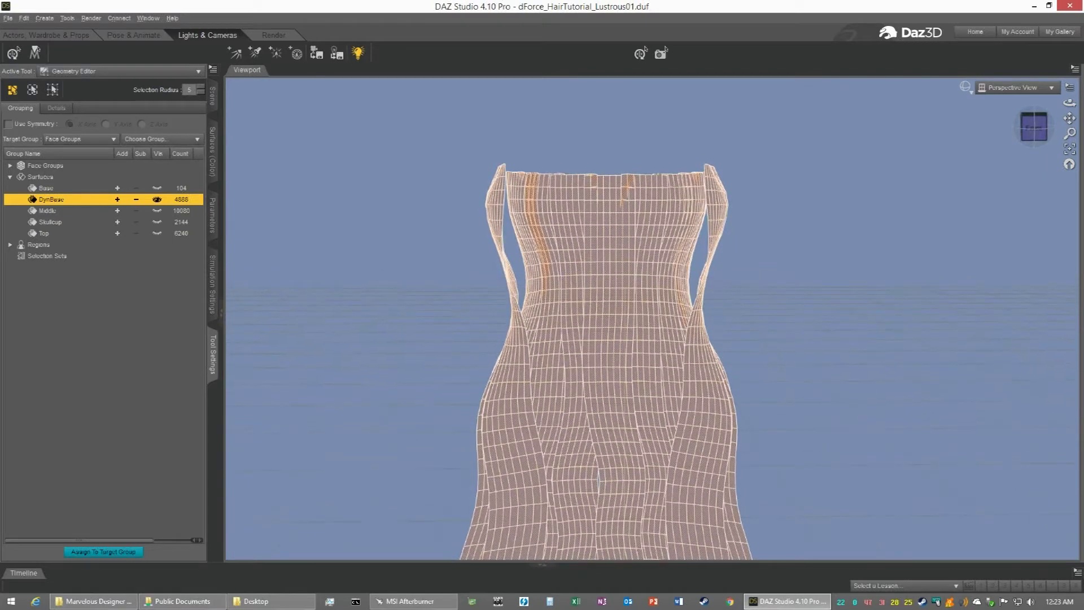
Switch to Marquee Selection and select the uppermost band of faces across the DynBase hair
right_click(599, 200)
mouse_move(672, 257)
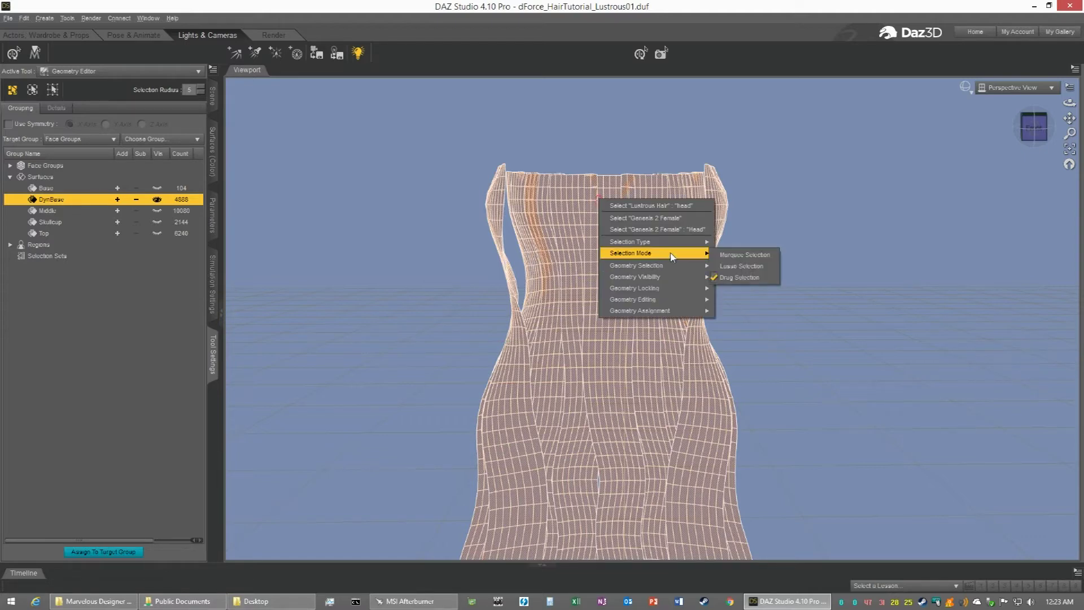
click(745, 255)
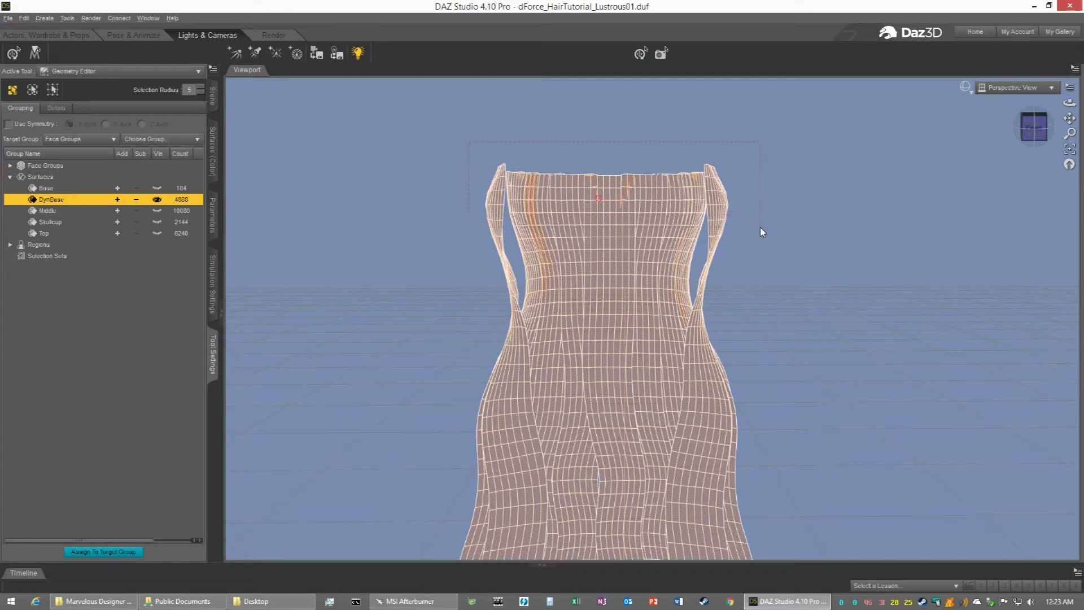
drag(760, 239, 759, 239)
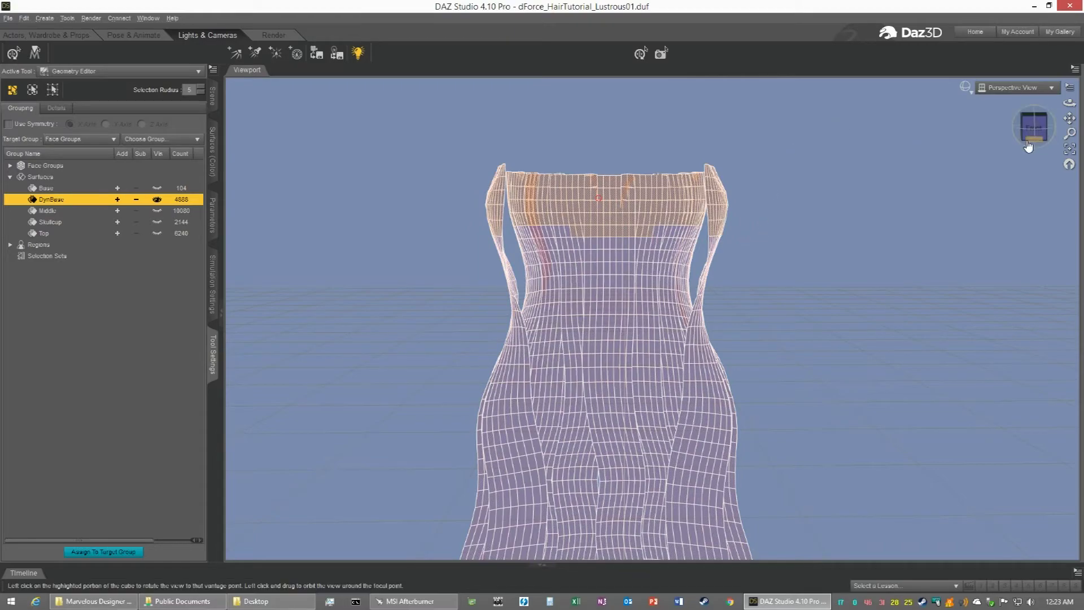
Select successive horizontal bands of DynBase faces one after another, moving down from the upper band to the widened lower hair
mouse_move(1034, 136)
mouse_down()
mouse_move(1045, 134)
mouse_move(1025, 135)
mouse_up()
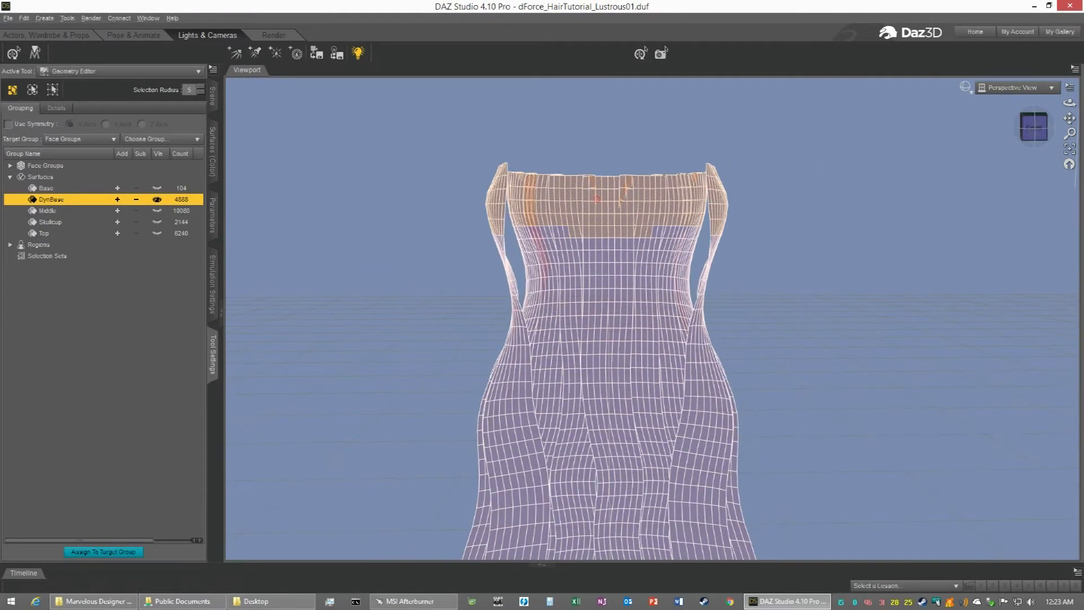
drag(458, 231, 755, 303)
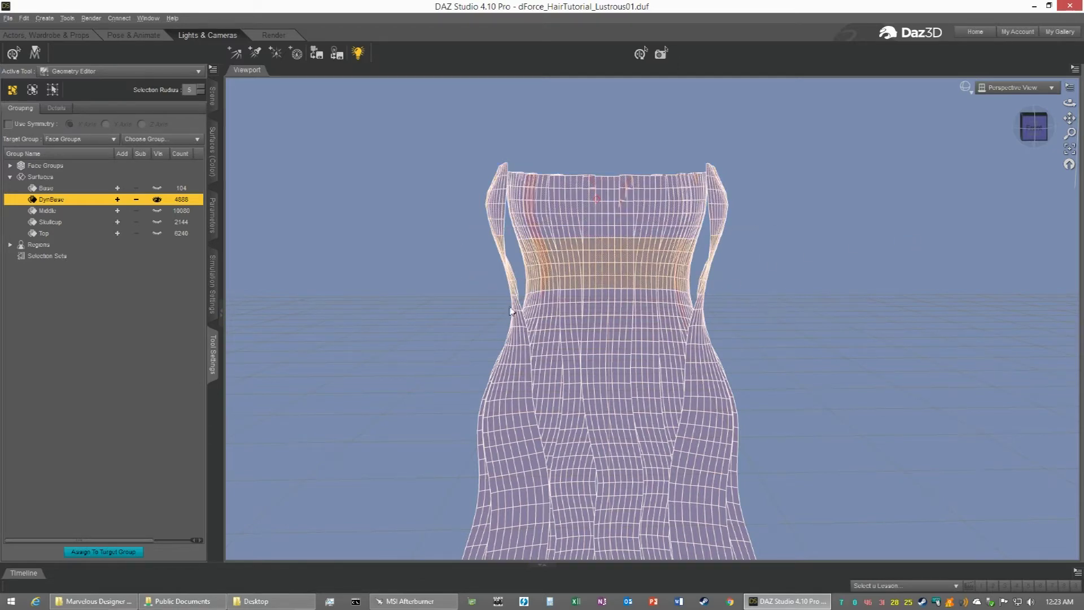
drag(481, 293, 699, 339)
drag(768, 363, 768, 362)
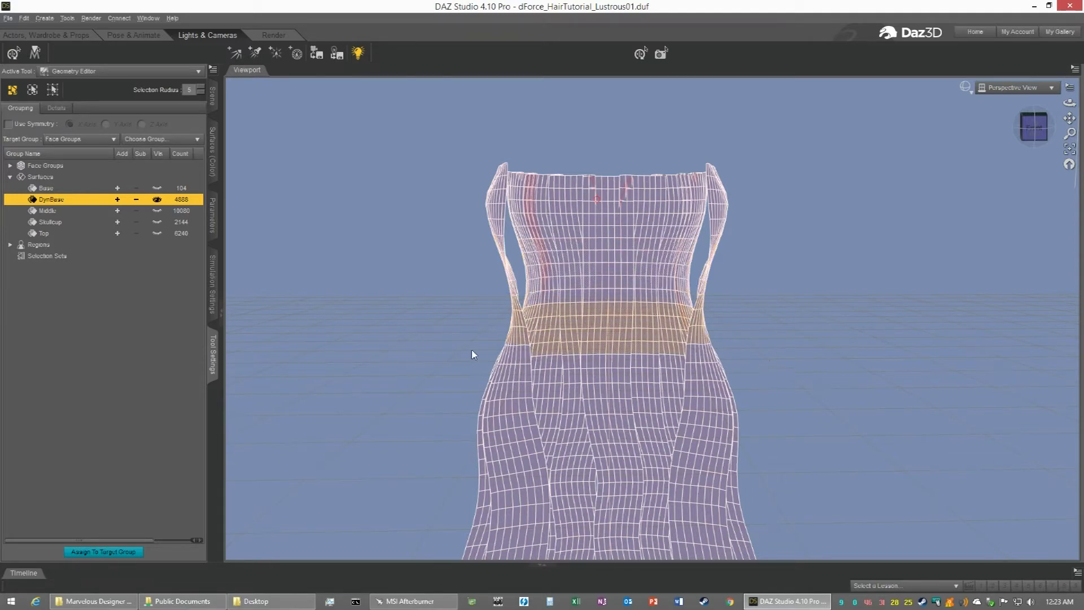
drag(436, 352, 798, 423)
drag(444, 421, 794, 478)
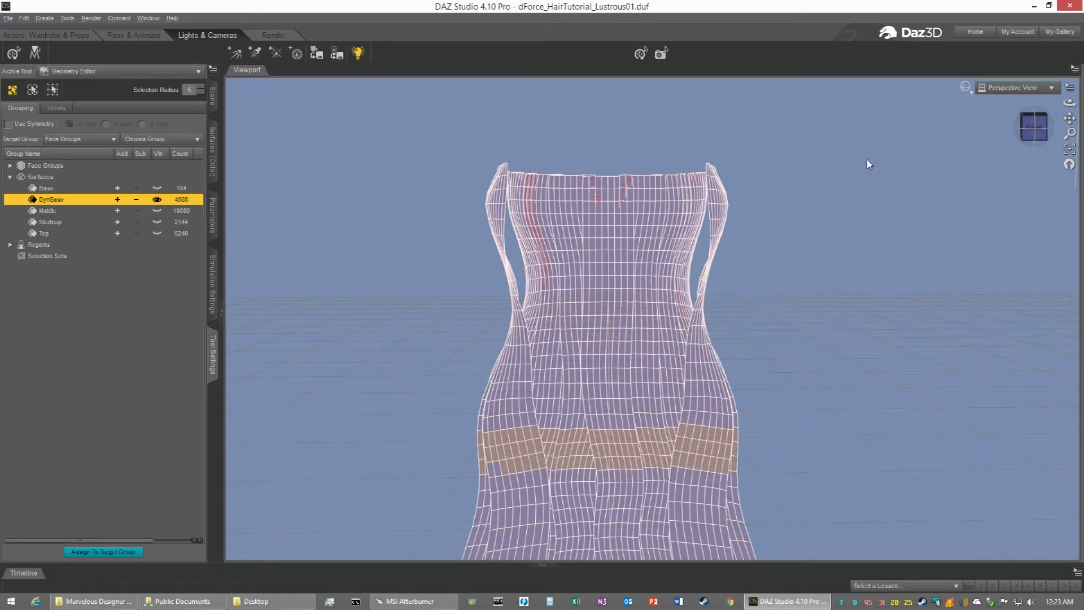
Switch to Drag Selection and select a vertical strip of faces down the middle strand of the DynBase hair
mouse_move(1042, 131)
mouse_down()
mouse_move(938, 125)
mouse_move(1044, 131)
mouse_up()
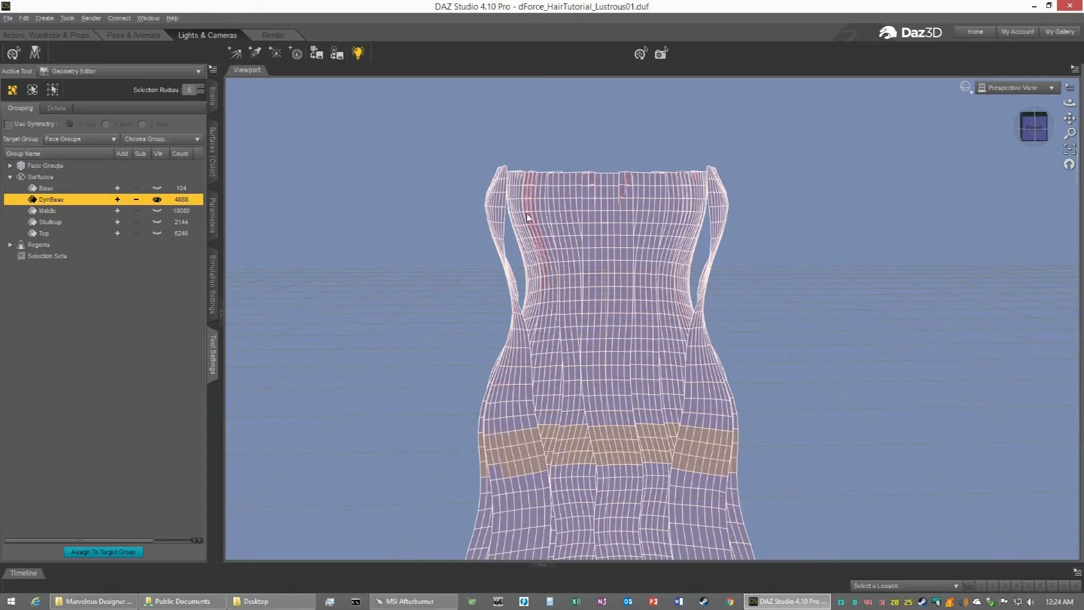
right_click(551, 206)
mouse_move(623, 257)
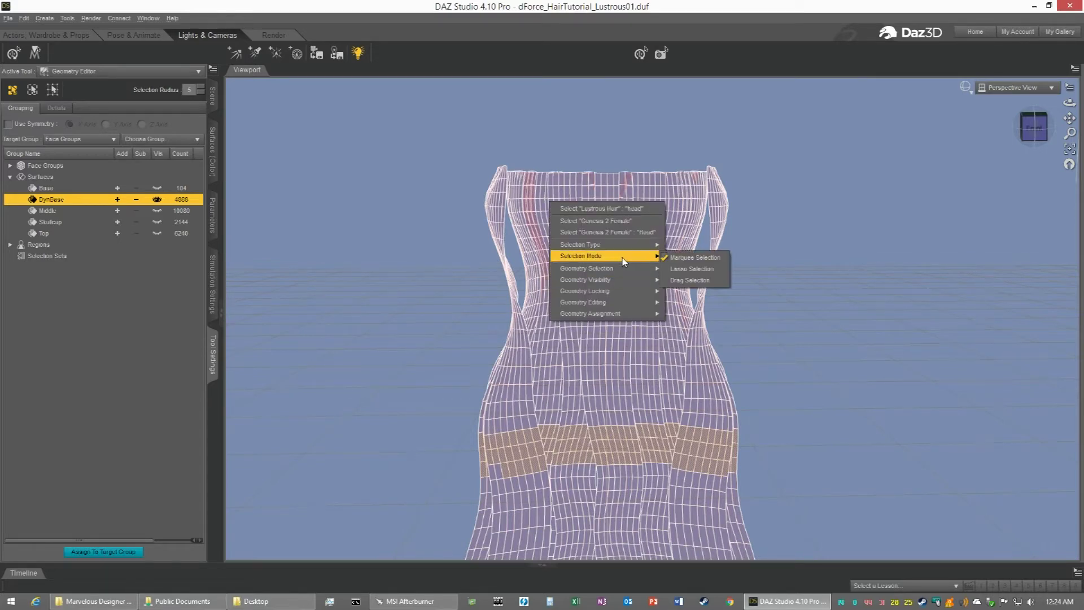
click(700, 281)
mouse_move(604, 185)
mouse_down()
mouse_move(591, 176)
mouse_move(621, 181)
mouse_move(615, 264)
mouse_move(619, 188)
mouse_move(605, 212)
mouse_move(598, 189)
mouse_up()
drag(597, 272, 607, 239)
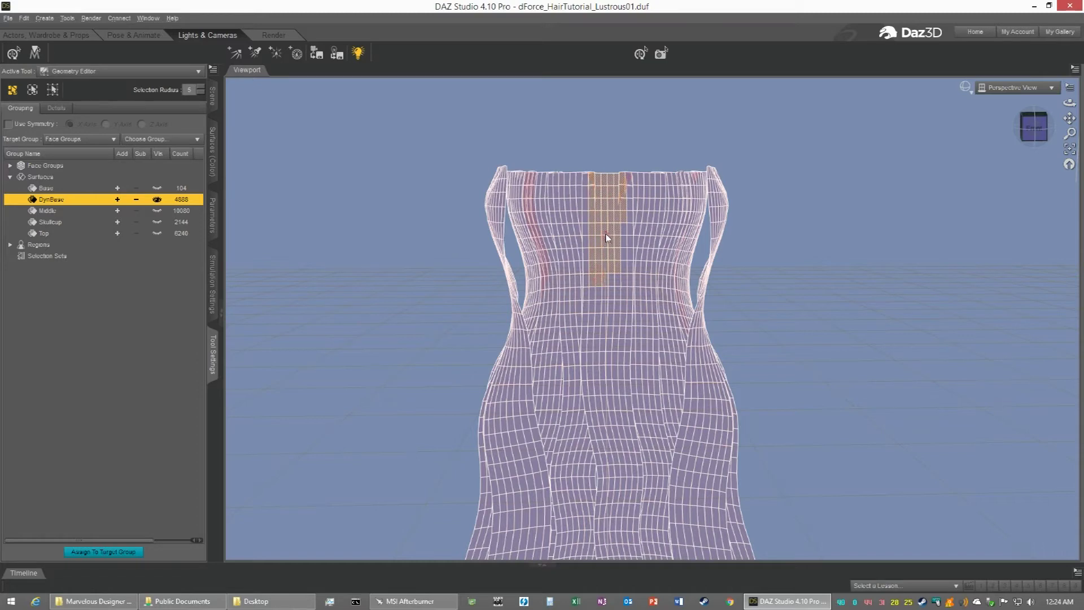
mouse_move(608, 295)
mouse_down()
mouse_move(616, 277)
mouse_move(605, 331)
mouse_move(595, 310)
mouse_move(593, 375)
mouse_move(602, 338)
mouse_up()
mouse_move(602, 386)
mouse_down()
mouse_move(594, 401)
mouse_move(607, 421)
mouse_move(621, 319)
mouse_move(607, 326)
mouse_up()
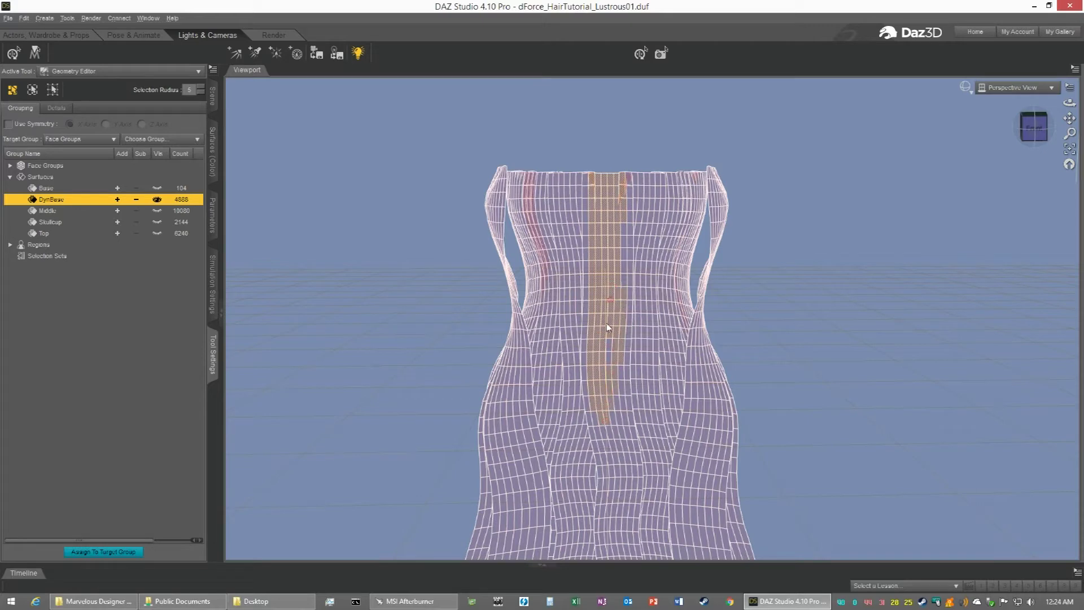
mouse_move(606, 375)
mouse_down()
mouse_move(610, 346)
mouse_move(609, 450)
mouse_move(618, 419)
mouse_up()
Switch to Lasso Selection and select the faces of the front side strand on the right side of the DynBase hair
mouse_move(1030, 133)
mouse_down()
mouse_move(948, 146)
mouse_move(1030, 134)
mouse_move(1008, 119)
mouse_move(954, 132)
mouse_move(1033, 140)
mouse_up()
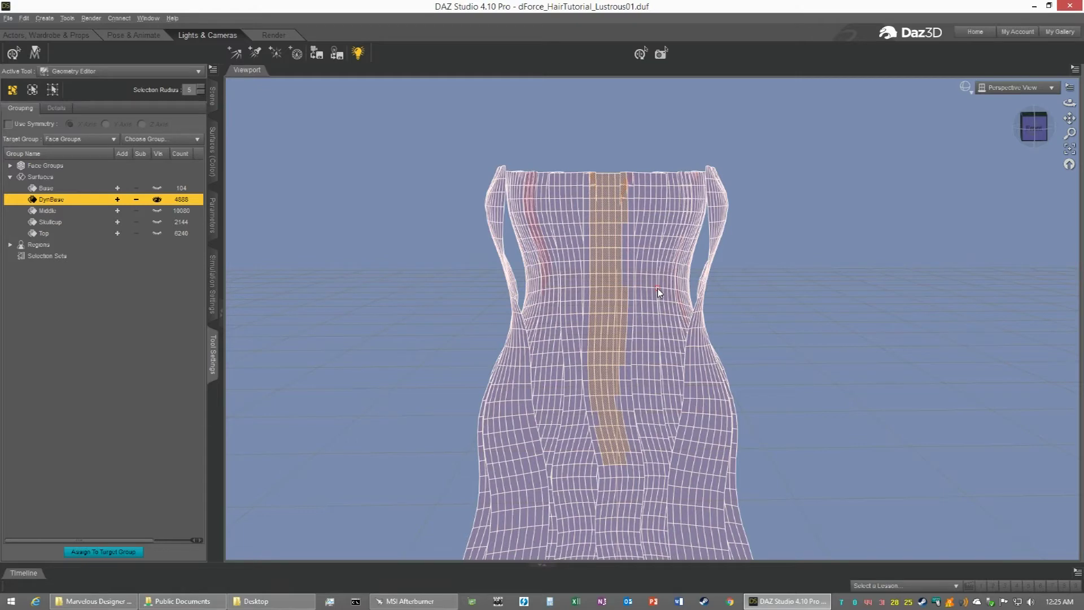
scroll(659, 292, up, 3)
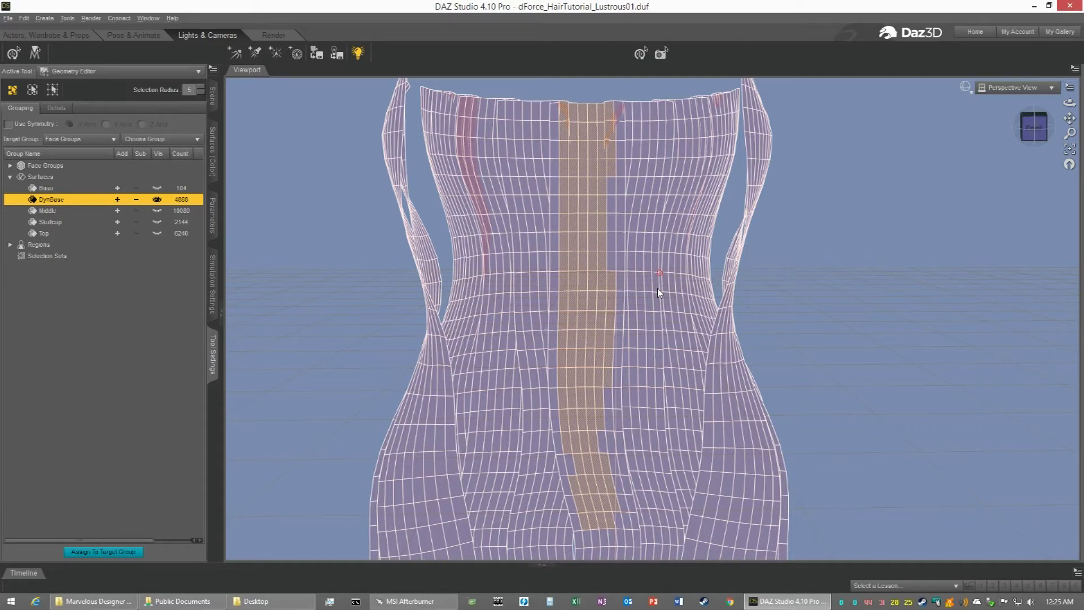
scroll(724, 321, down, 5)
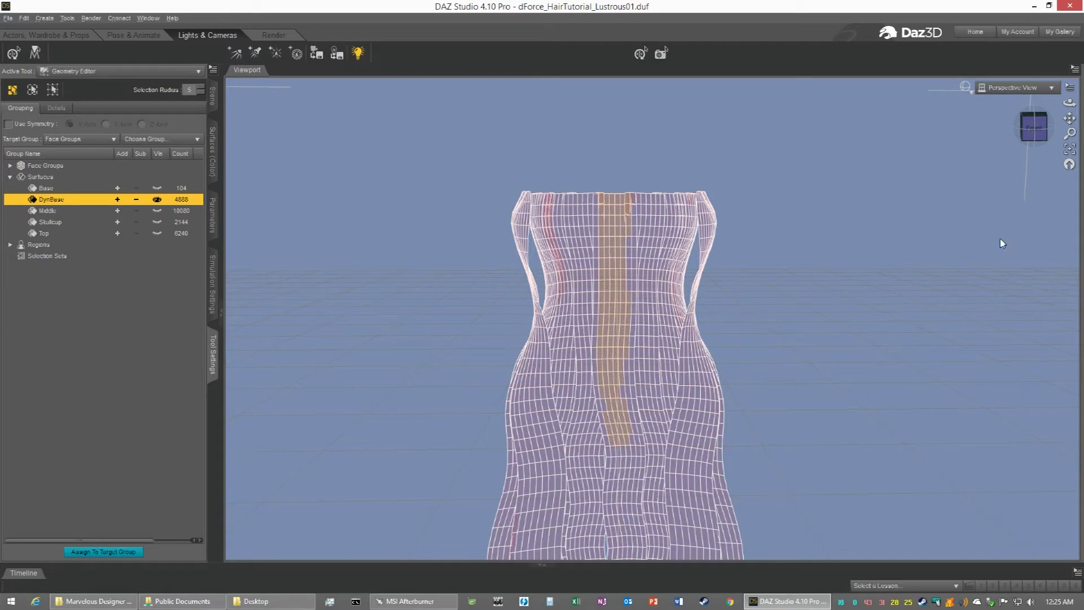
drag(1034, 133, 1034, 217)
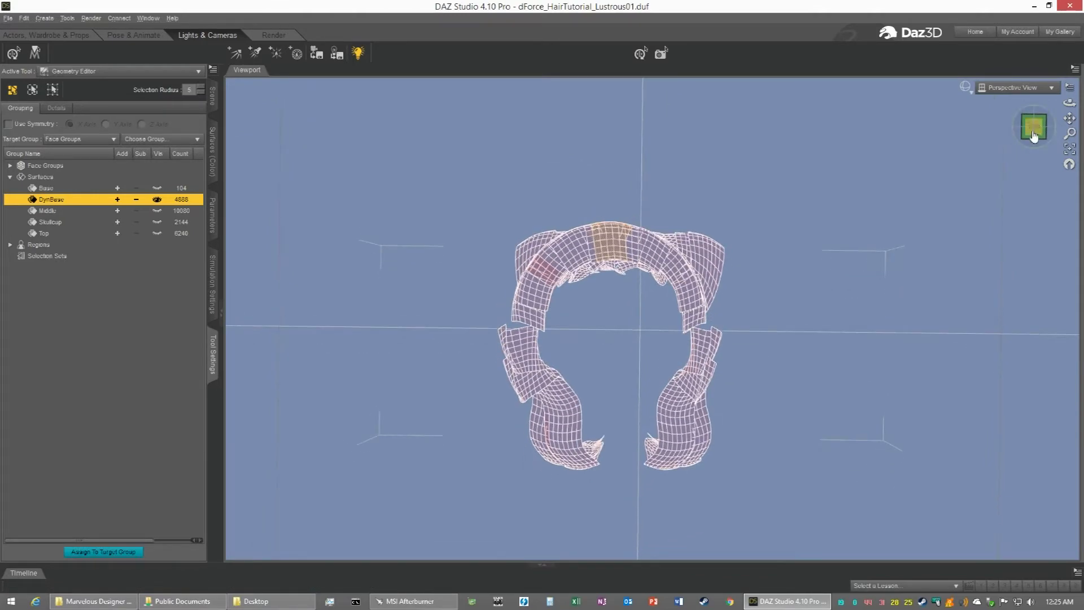
right_click(698, 351)
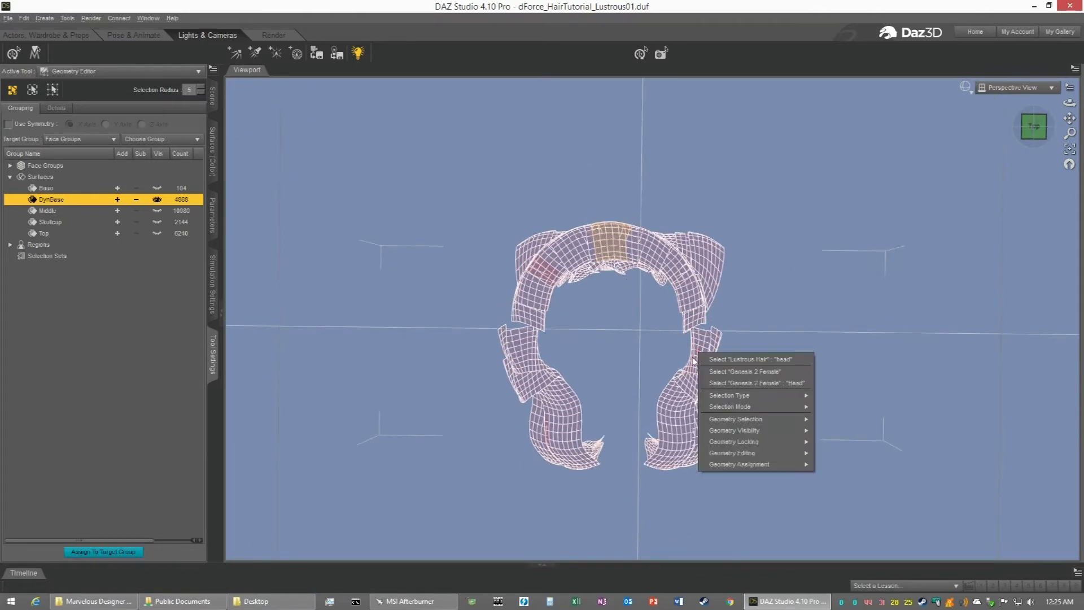
mouse_move(744, 410)
click(840, 420)
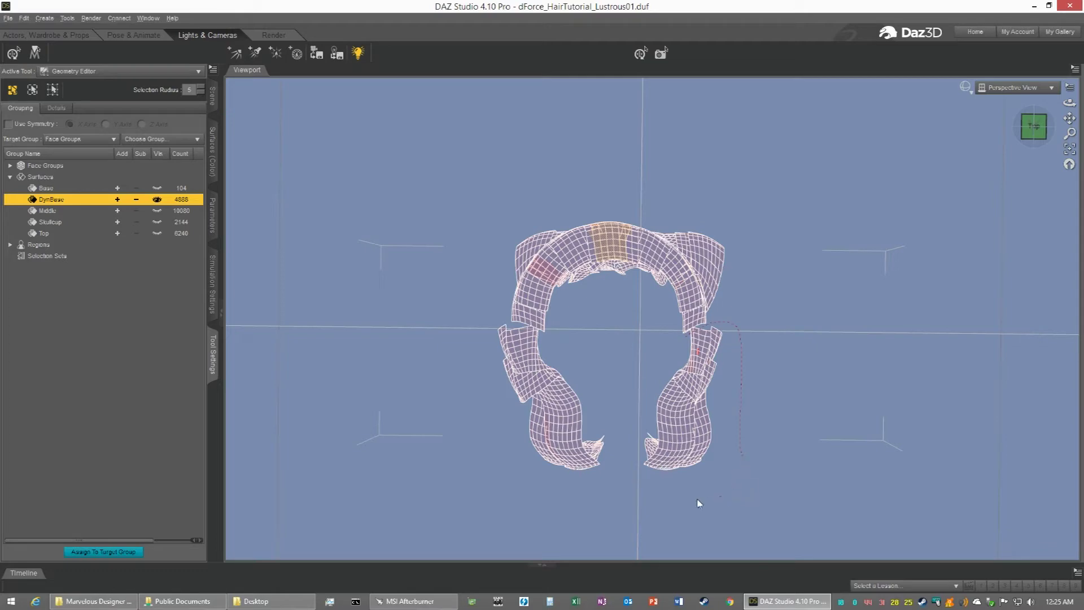
drag(629, 477, 637, 431)
drag(689, 350, 686, 340)
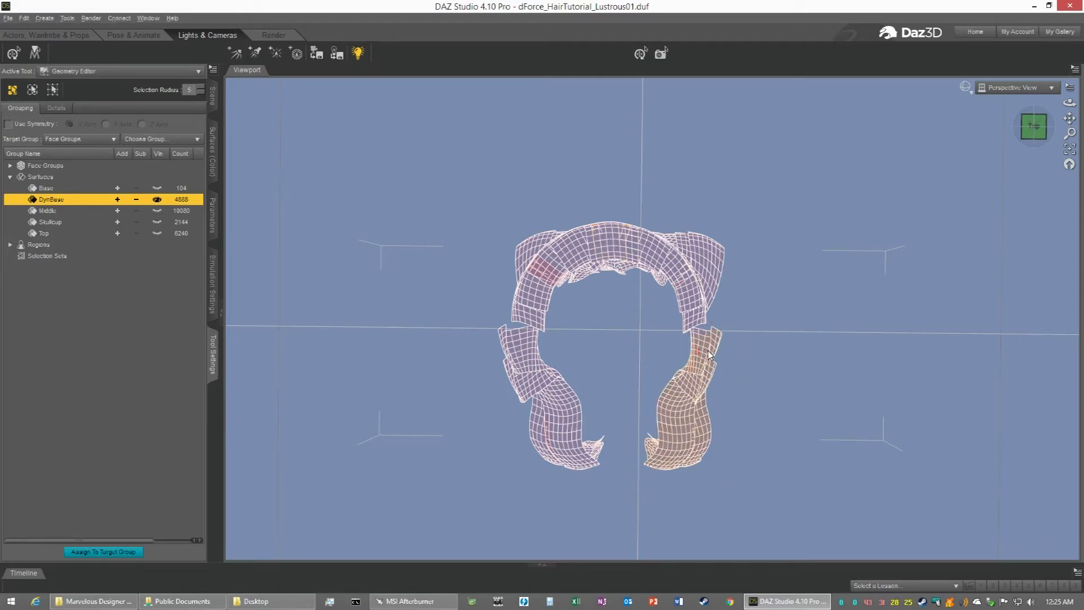
scroll(708, 350, up, 5)
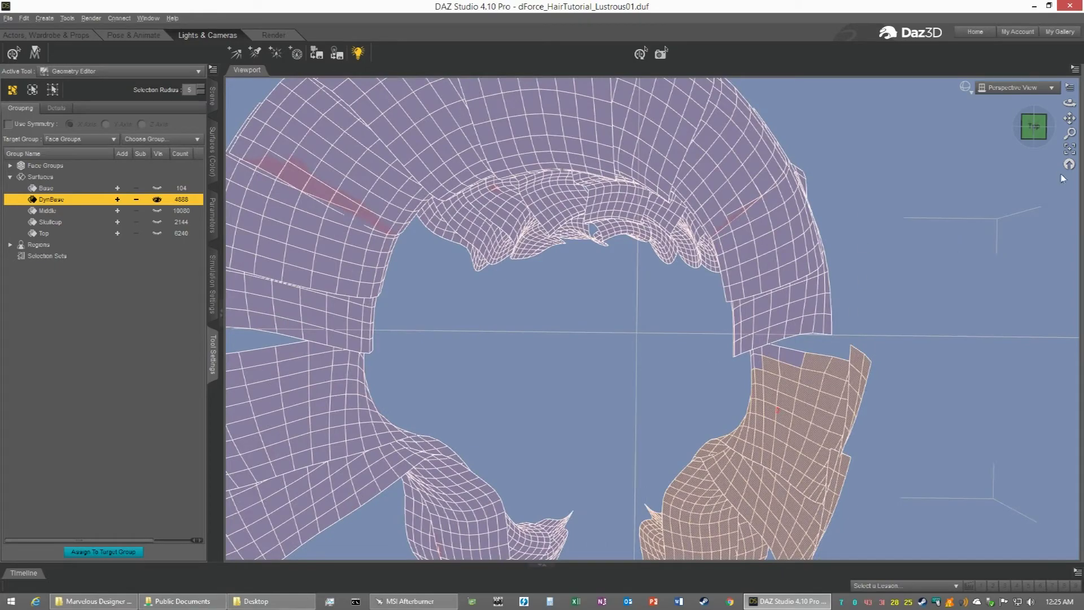
Switch to Drag Selection and add the missed inner-edge faces of the front left strand to the selection
scroll(984, 160, up, 6)
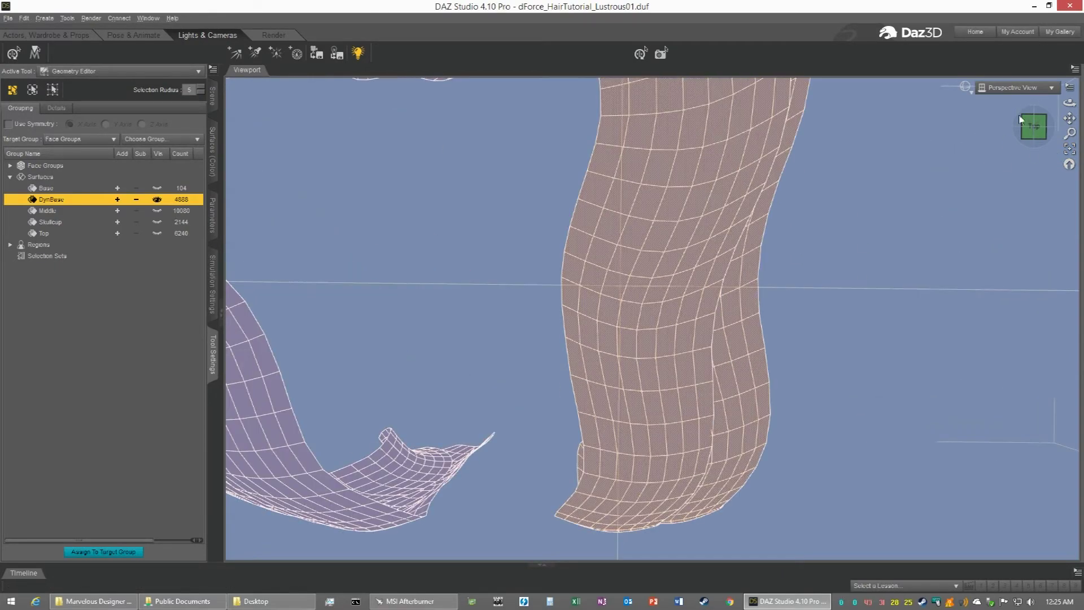
drag(1025, 124, 1053, 137)
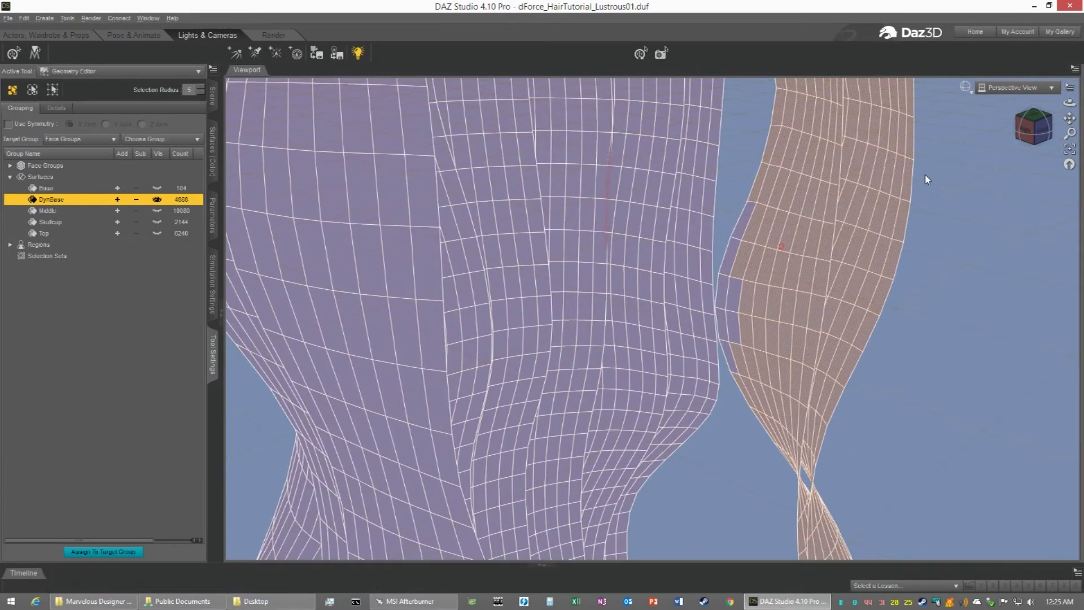
right_click(737, 319)
mouse_move(819, 372)
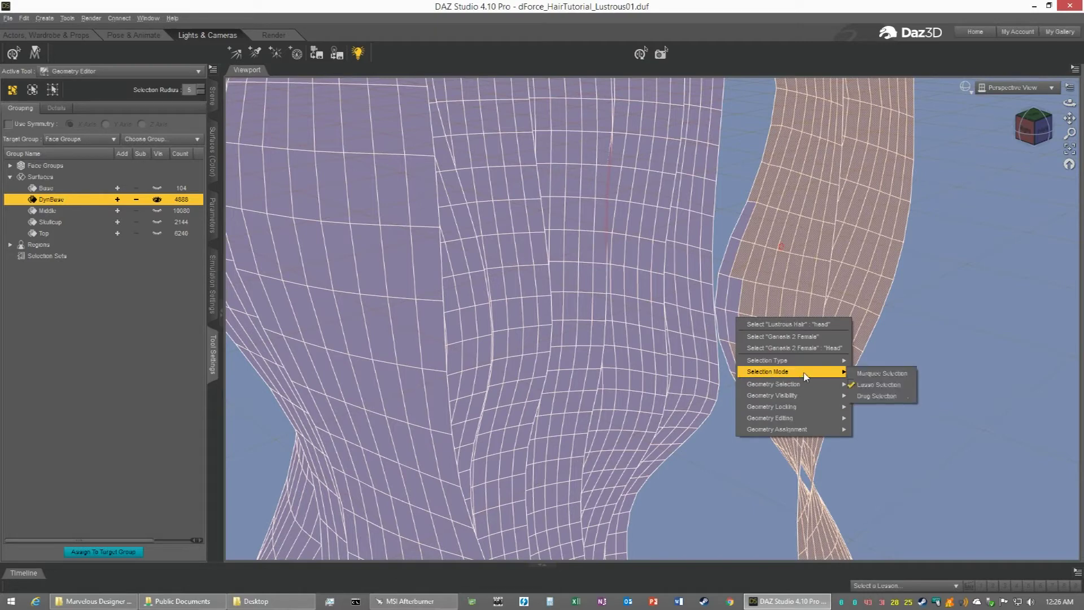
click(865, 399)
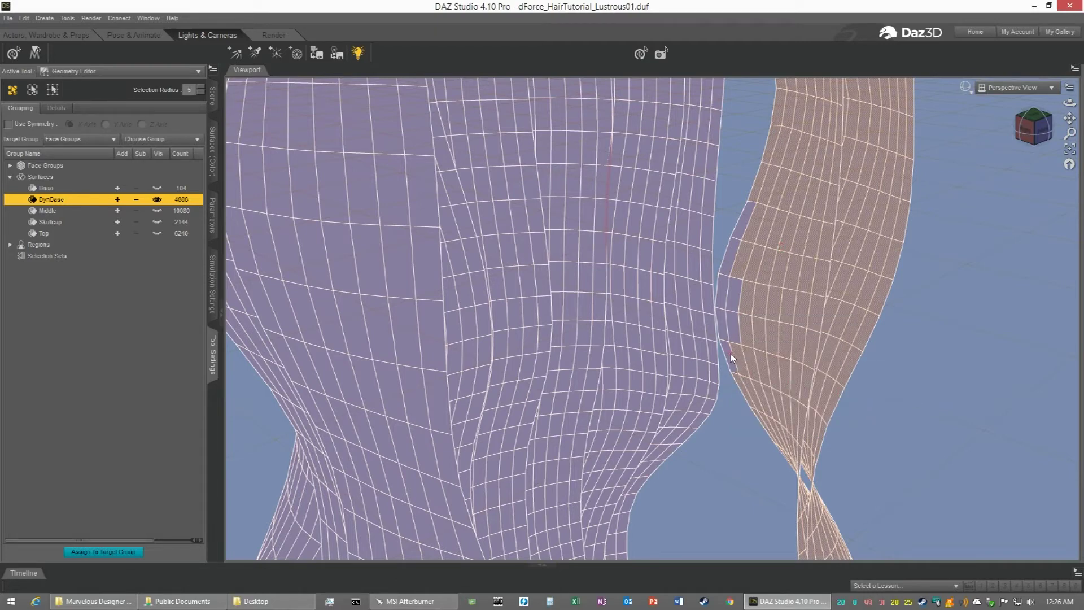
drag(727, 318, 727, 309)
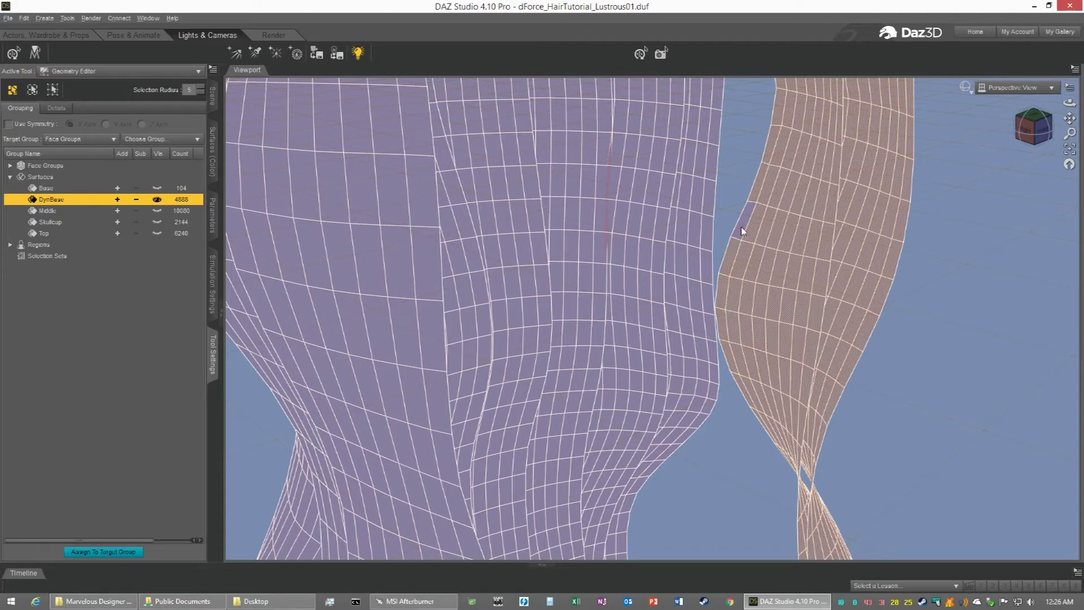
Create a surface named DynBaseFrontL from the selected front strand faces and hide that surface
drag(1069, 118, 1062, 55)
scroll(1012, 155, down, 4)
drag(1069, 118, 1079, 149)
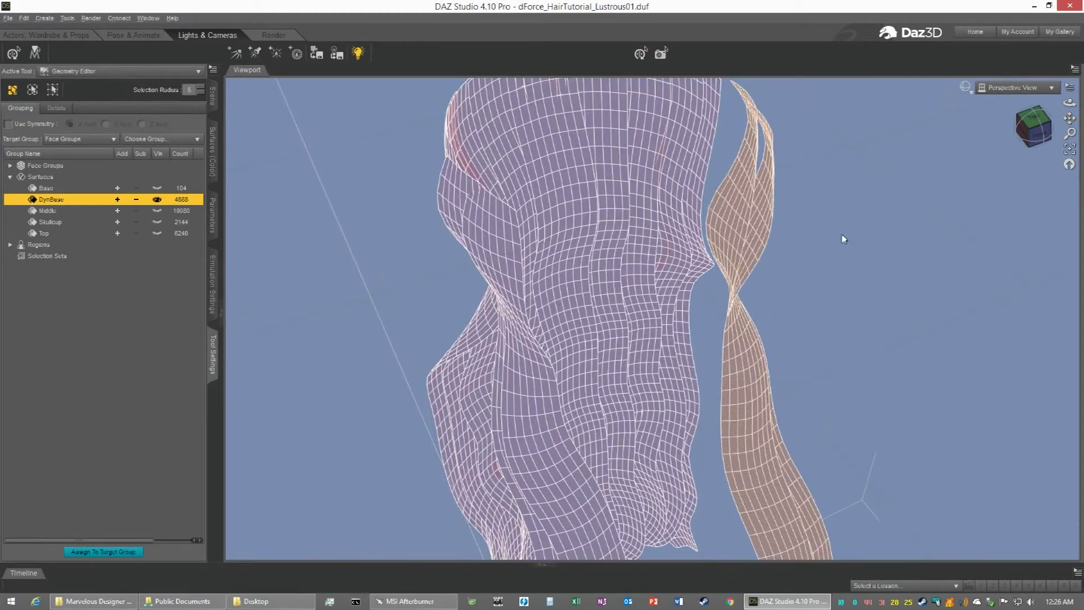
right_click(759, 230)
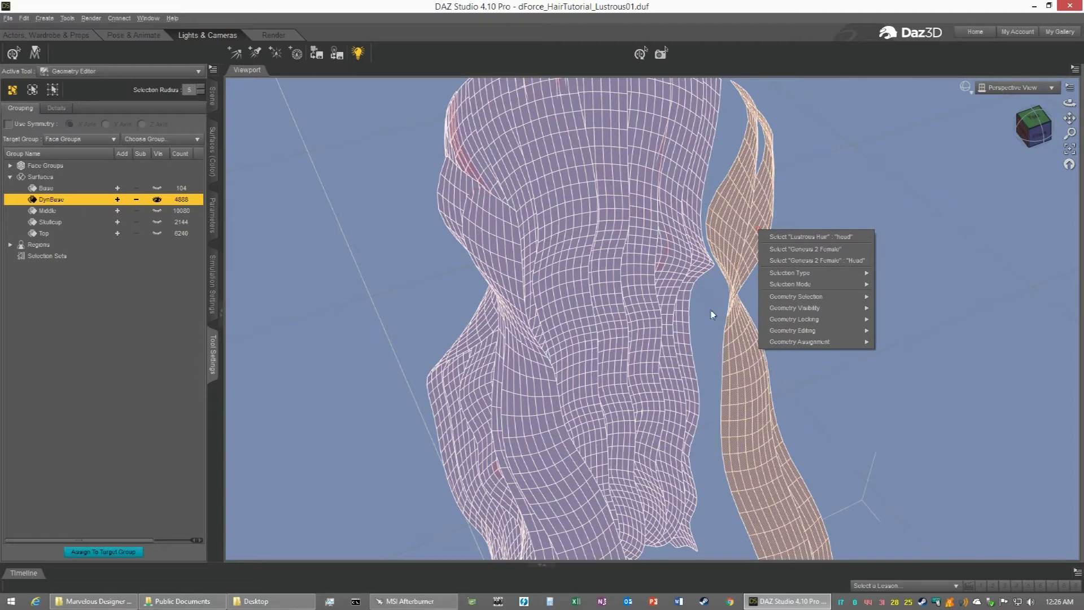
mouse_move(814, 342)
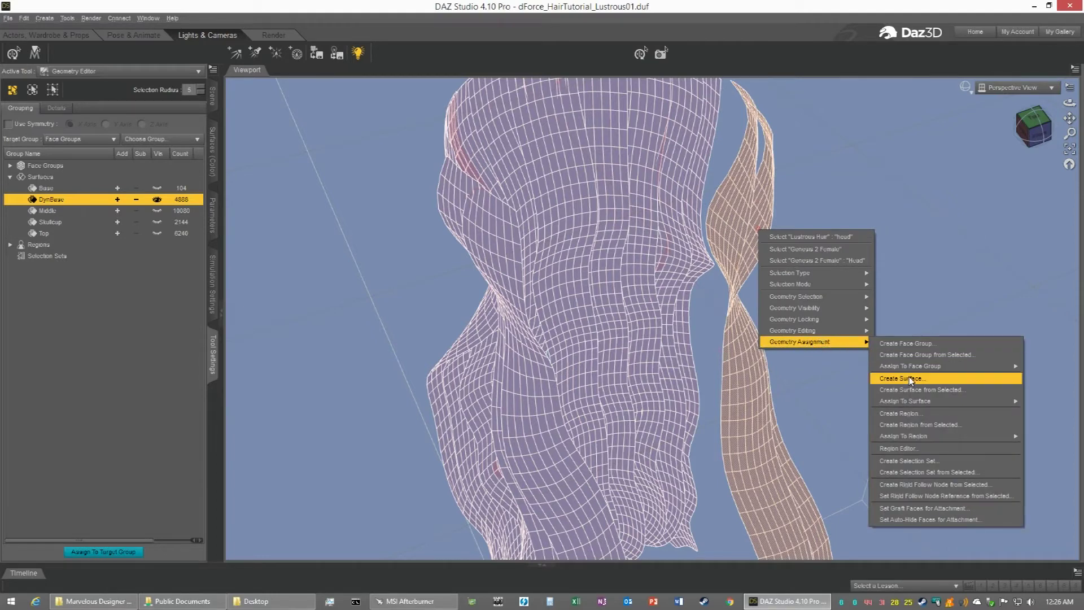
click(938, 390)
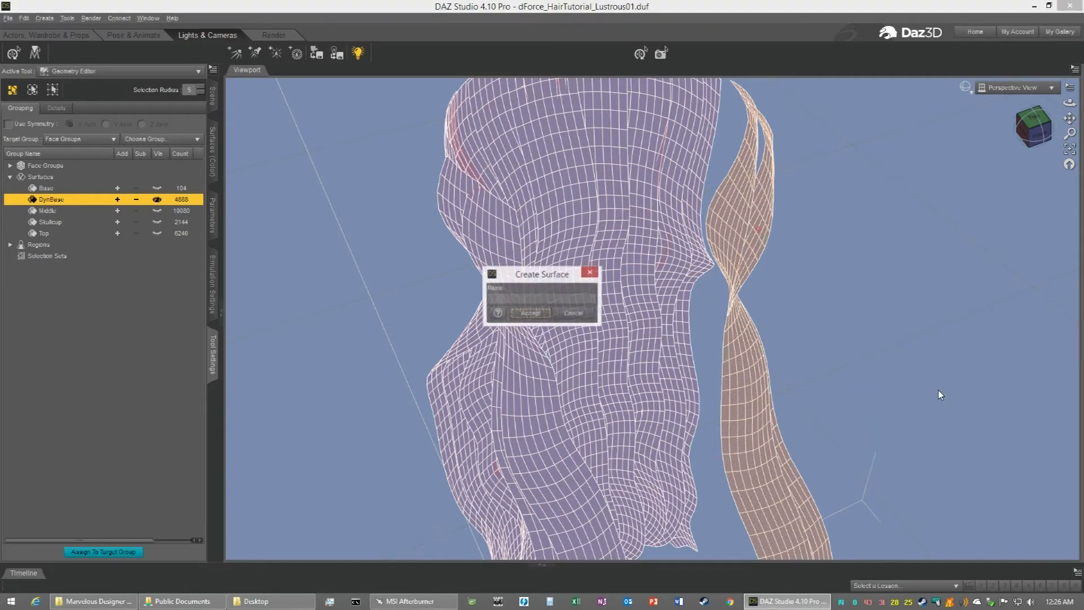
click(548, 302)
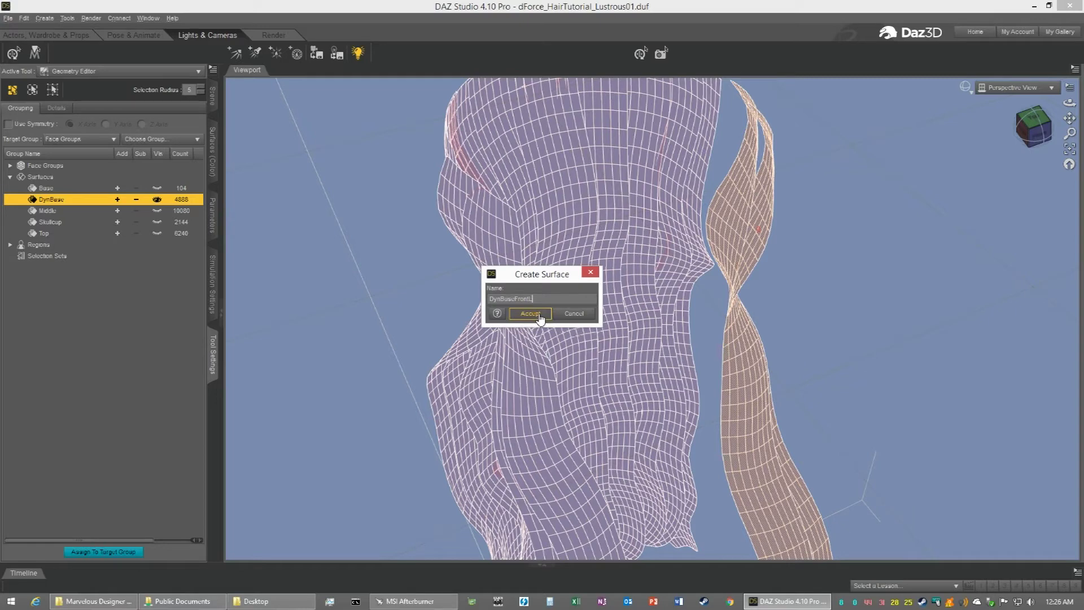
click(531, 313)
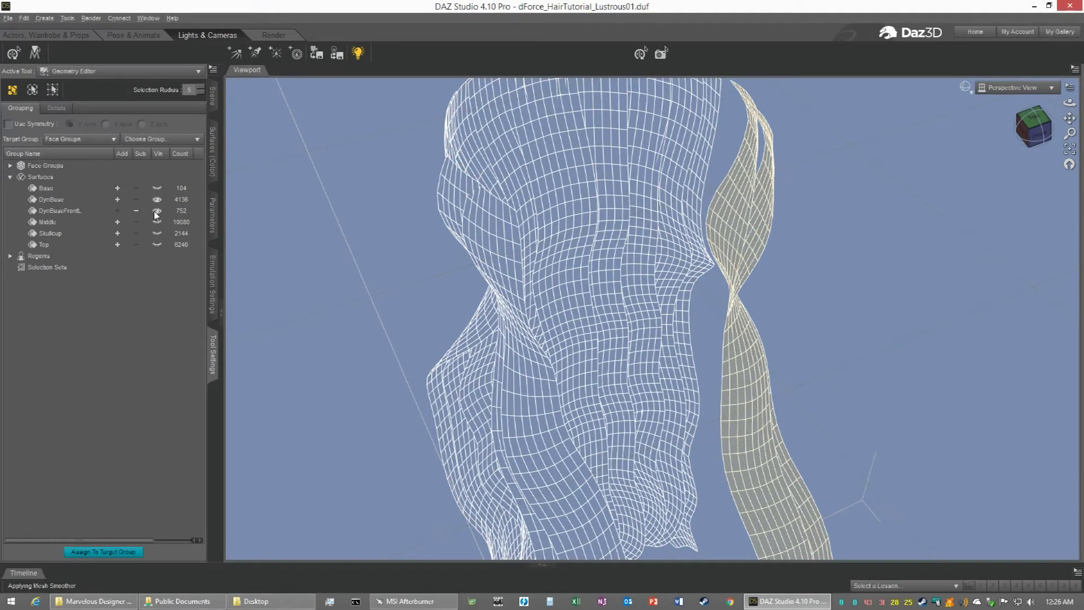
click(156, 211)
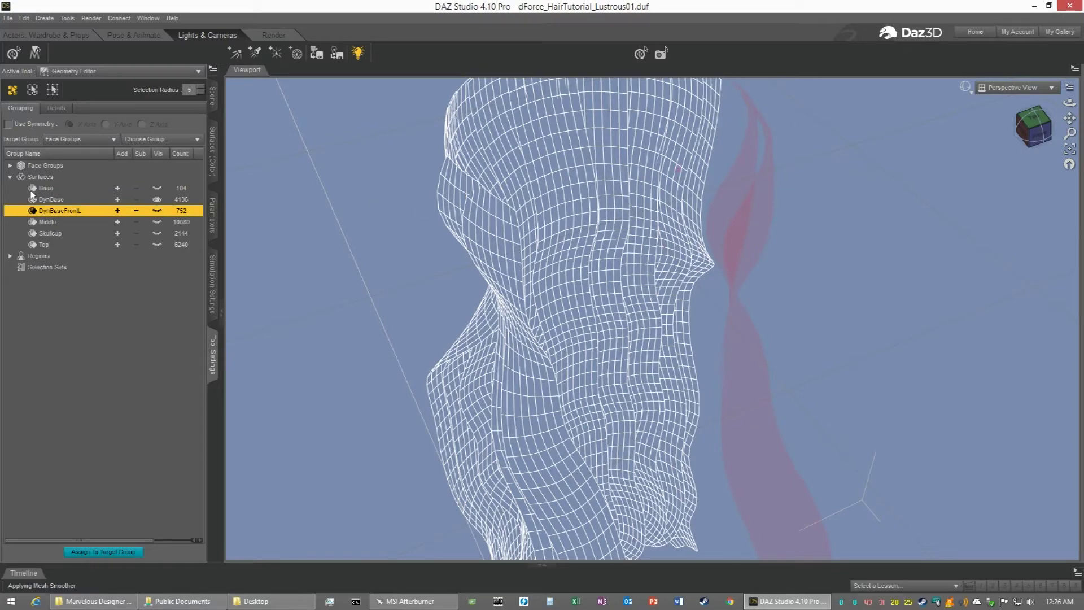
Highlight the DynBase surface and use Lasso Selection to select all faces of the remaining front strand in the top view
click(50, 199)
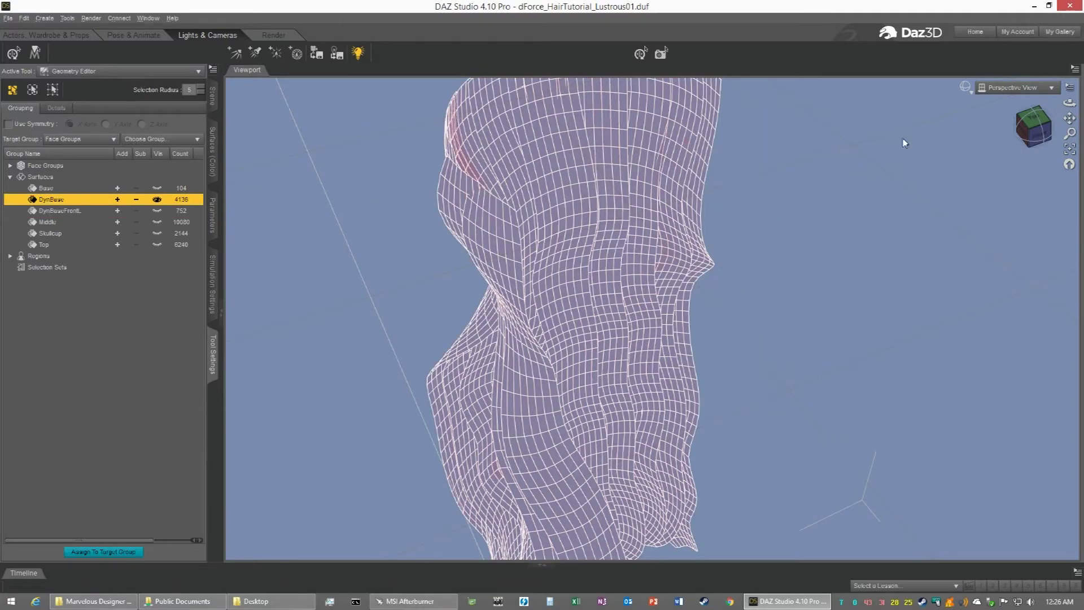
drag(1037, 138, 985, 199)
drag(1070, 118, 1061, 94)
drag(1040, 134, 1047, 148)
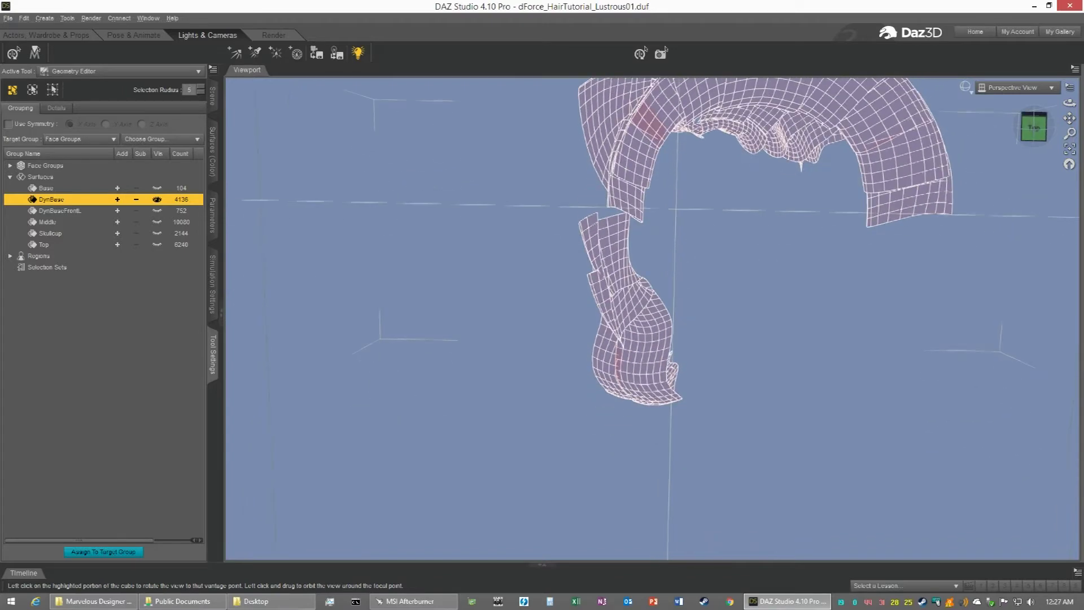
right_click(619, 271)
mouse_move(682, 323)
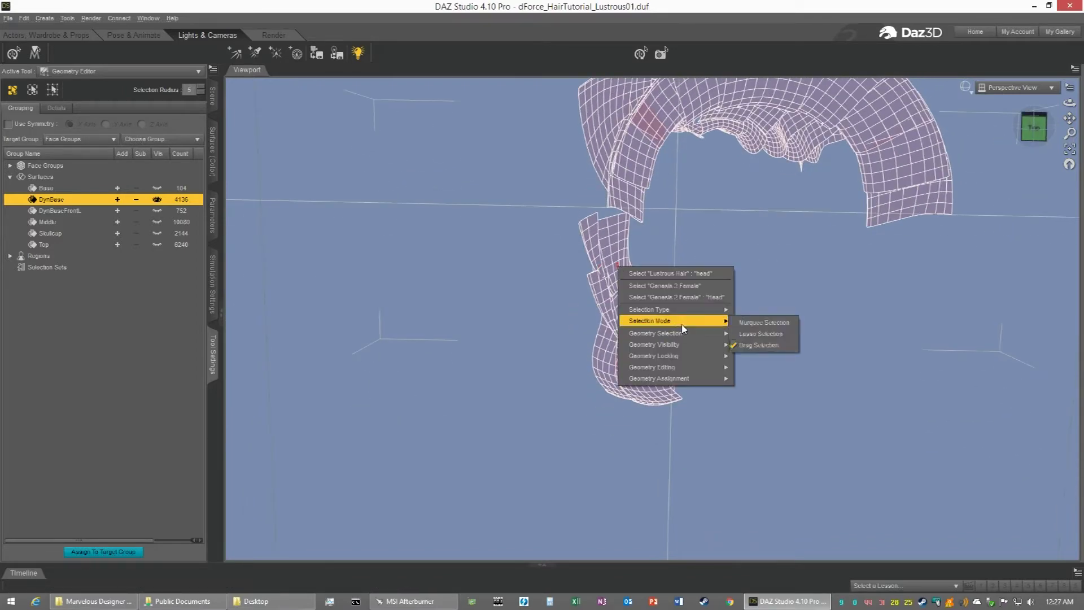
click(751, 334)
drag(584, 202, 632, 221)
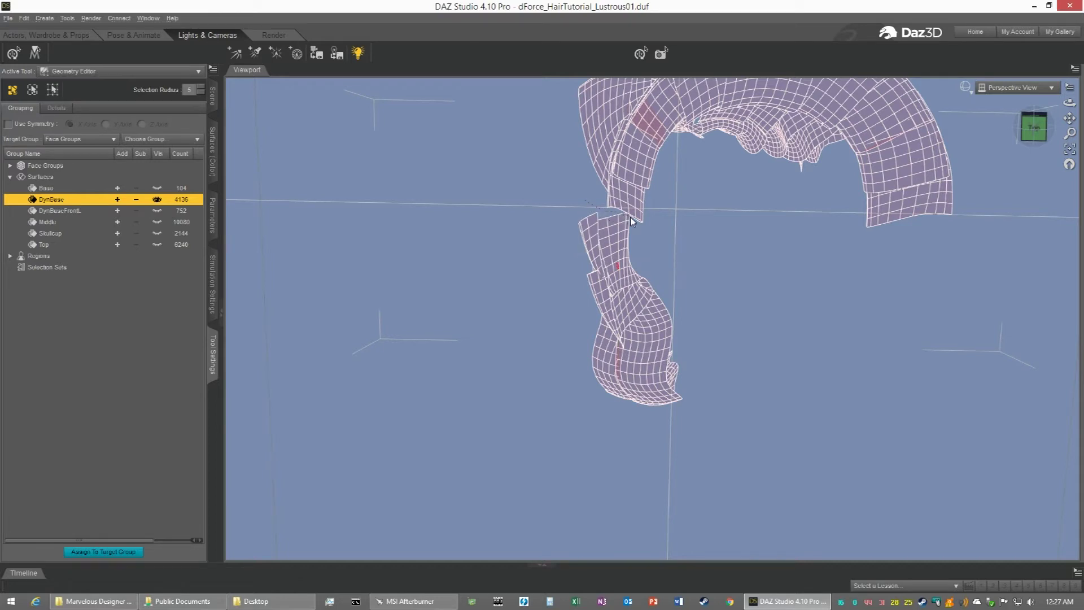
drag(663, 423, 595, 405)
drag(591, 205, 591, 207)
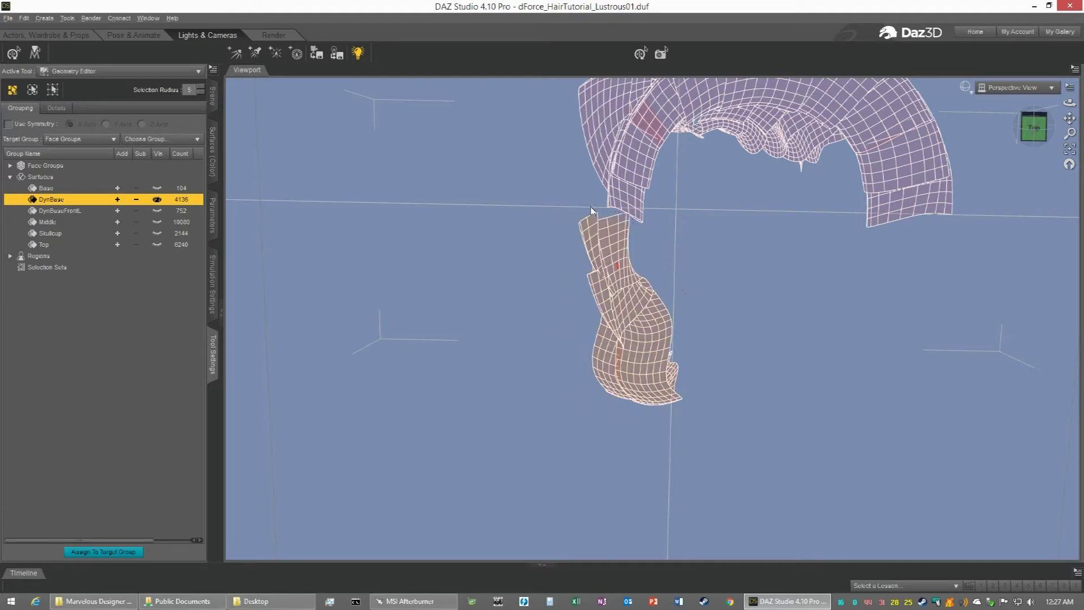
Complete the front right strand's selection by adding its missed inner-edge faces with Drag Selection
scroll(618, 252, up, 5)
scroll(619, 253, down, 3)
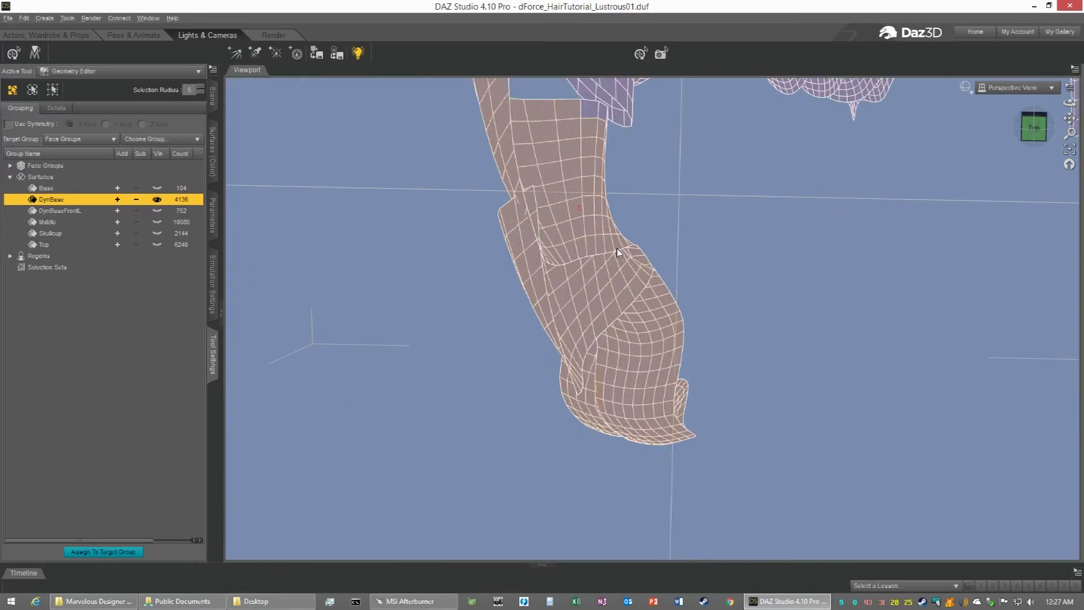
drag(1034, 127, 900, 155)
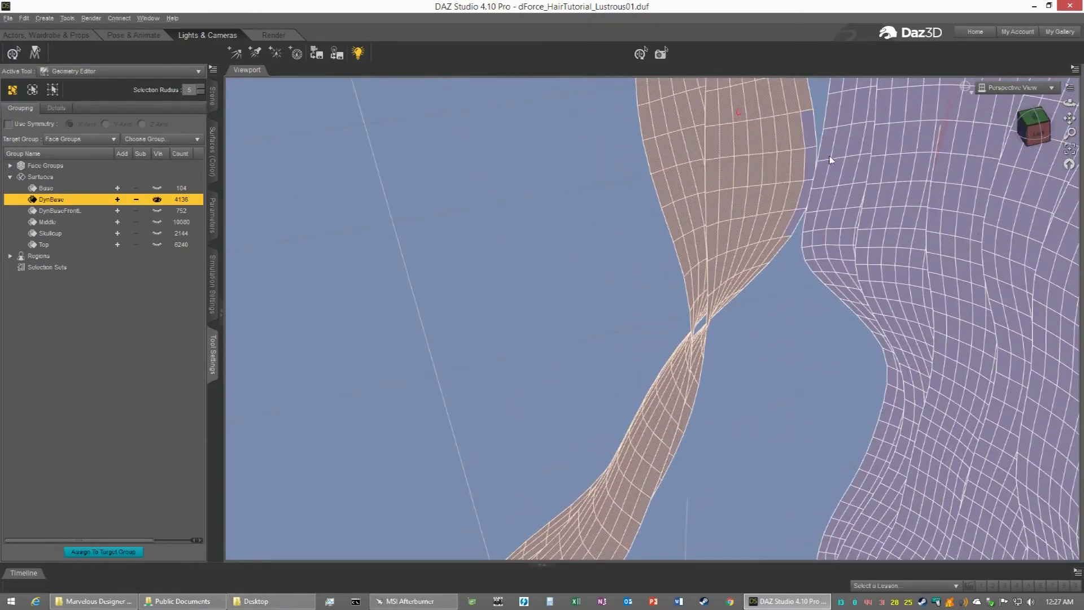
right_click(789, 156)
mouse_move(847, 211)
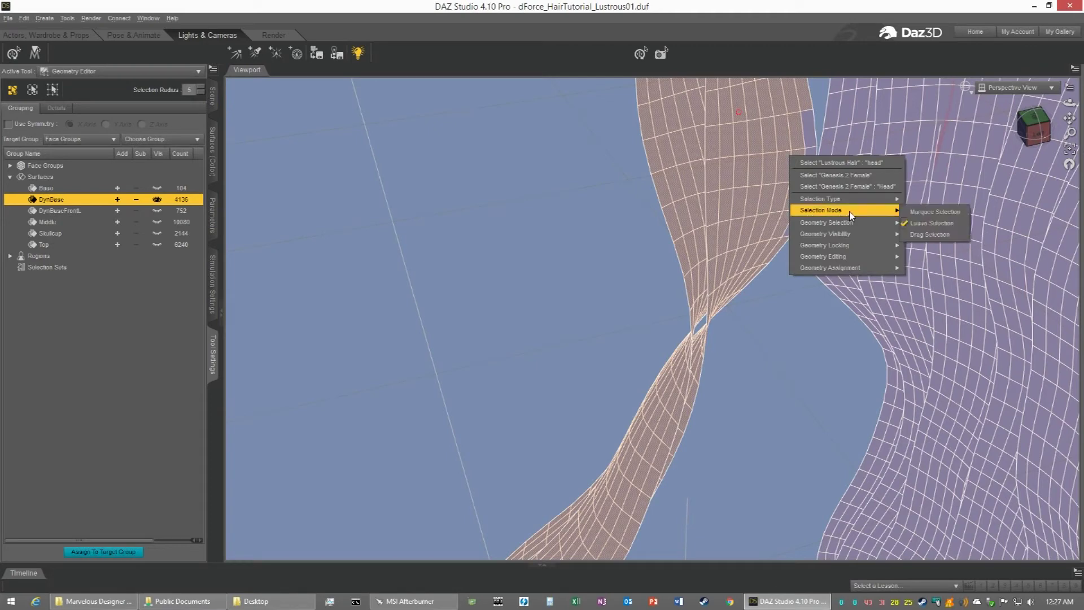
click(929, 235)
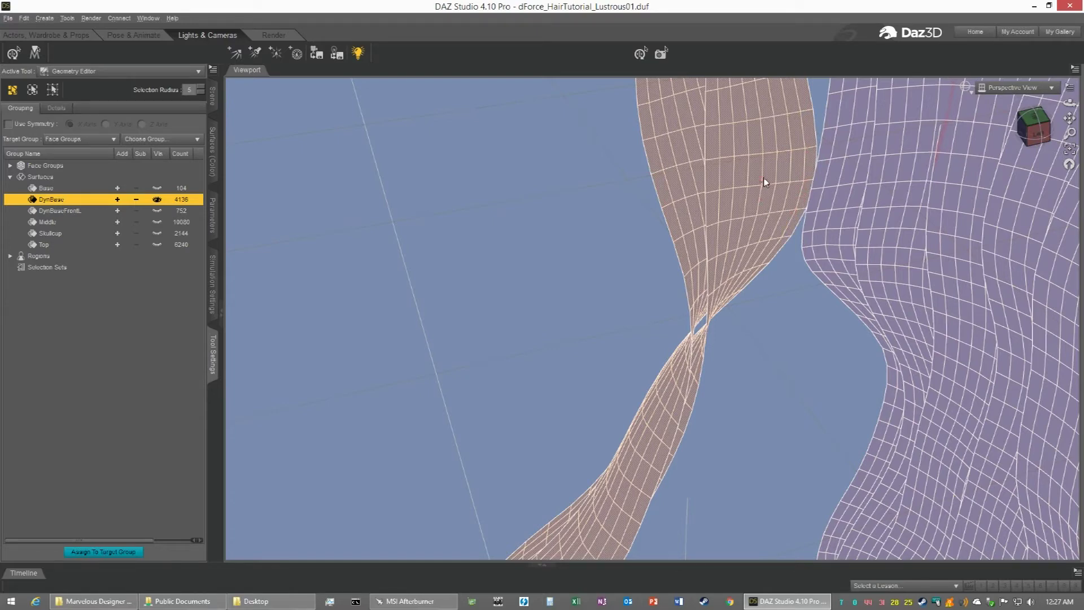
drag(718, 186, 746, 150)
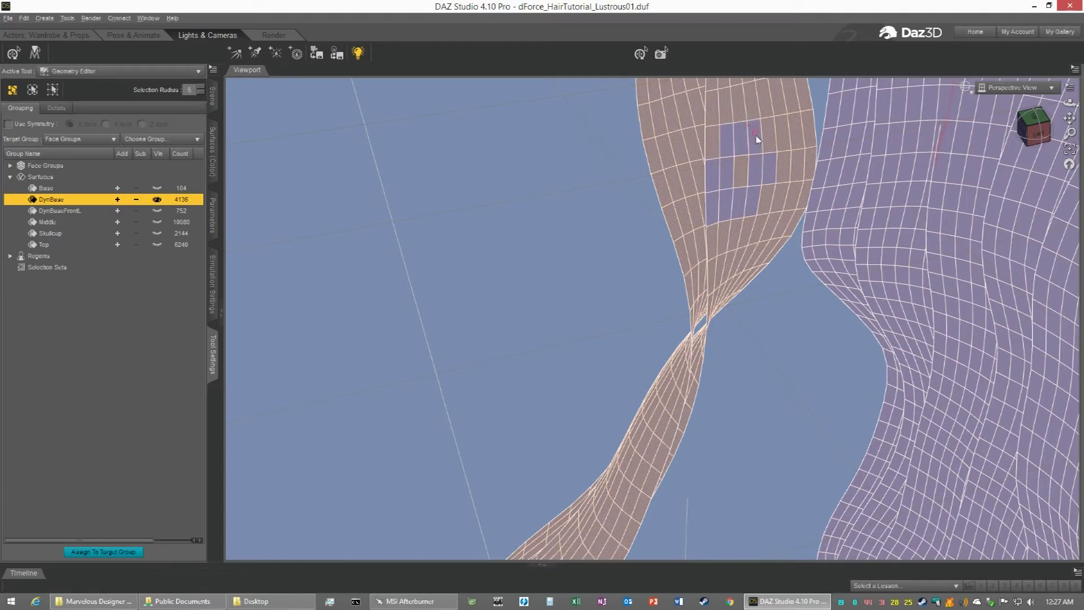
mouse_move(757, 155)
ctrl+mouse_down()
mouse_move(740, 148)
mouse_move(716, 173)
mouse_move(715, 206)
ctrl+mouse_up()
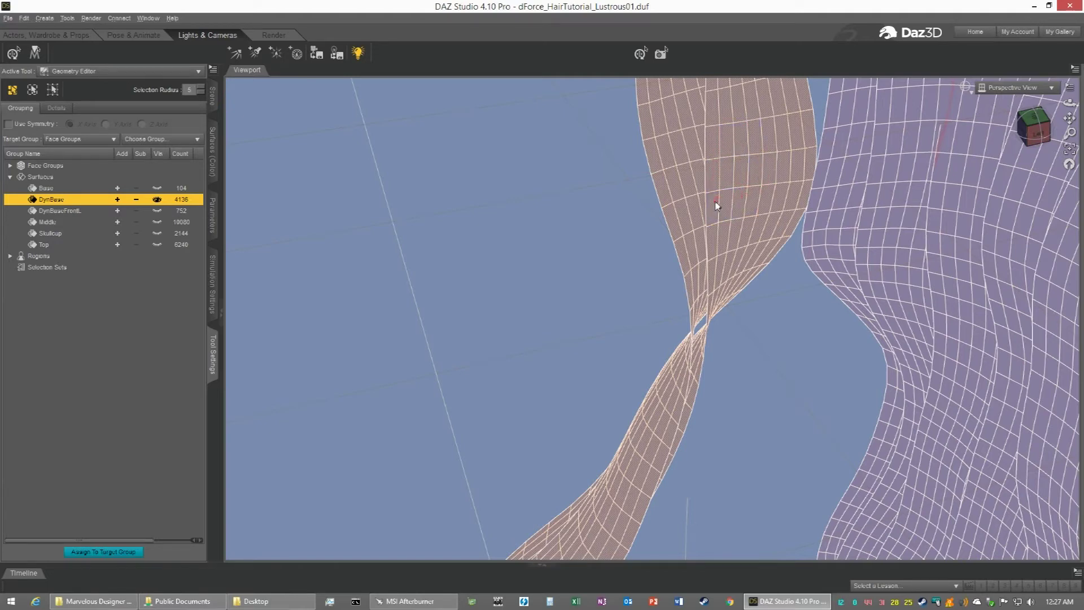
Create a surface named DynBaseFrontR from the selected front right strand faces
scroll(734, 192, down, 5)
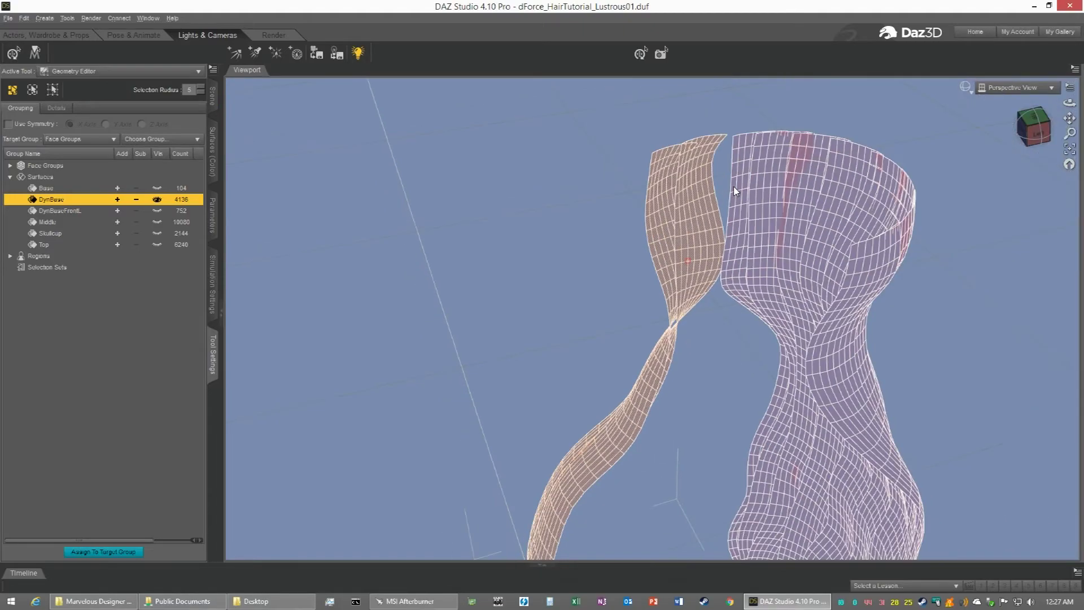
drag(1033, 129, 1078, 157)
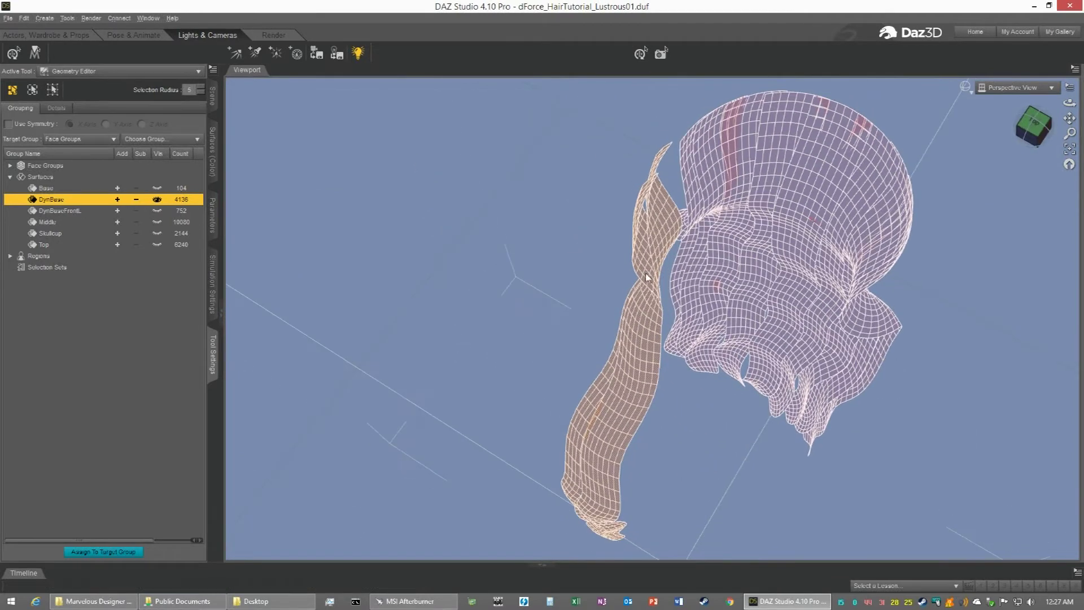
right_click(636, 370)
mouse_move(691, 480)
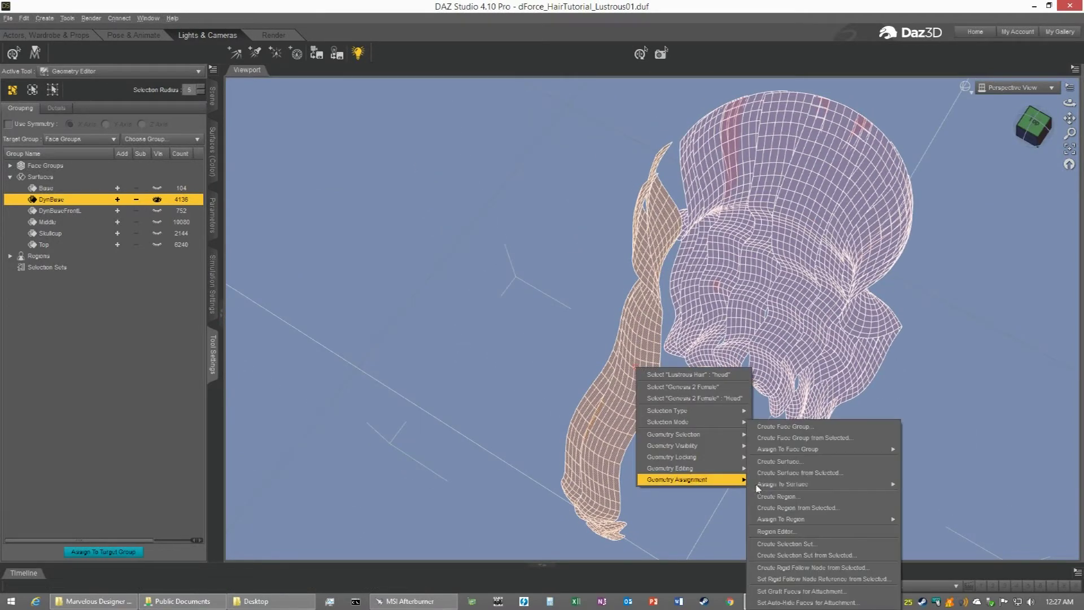
click(803, 473)
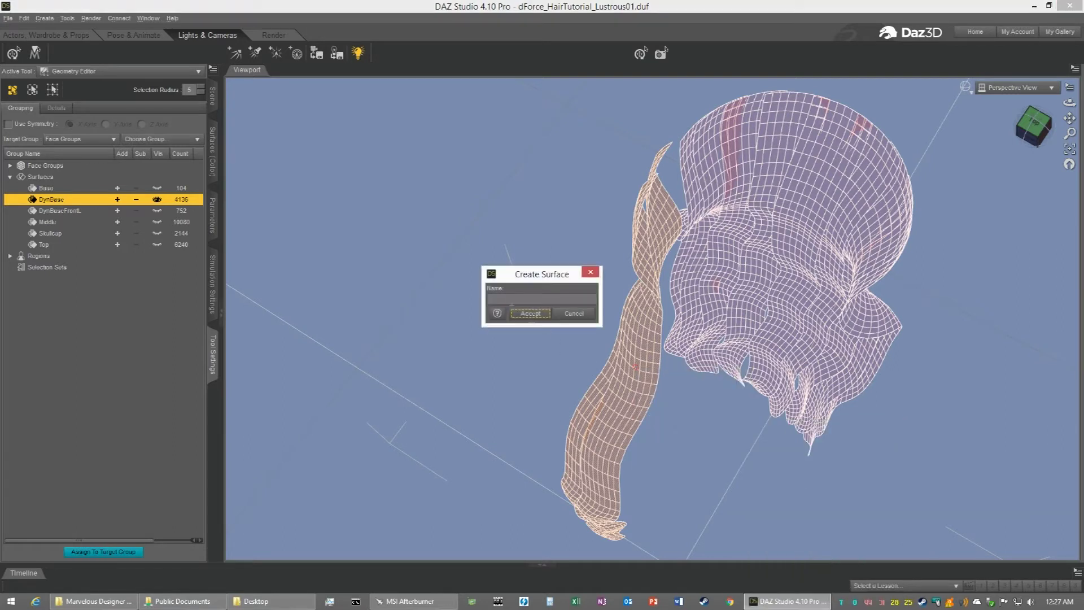
click(511, 299)
click(537, 318)
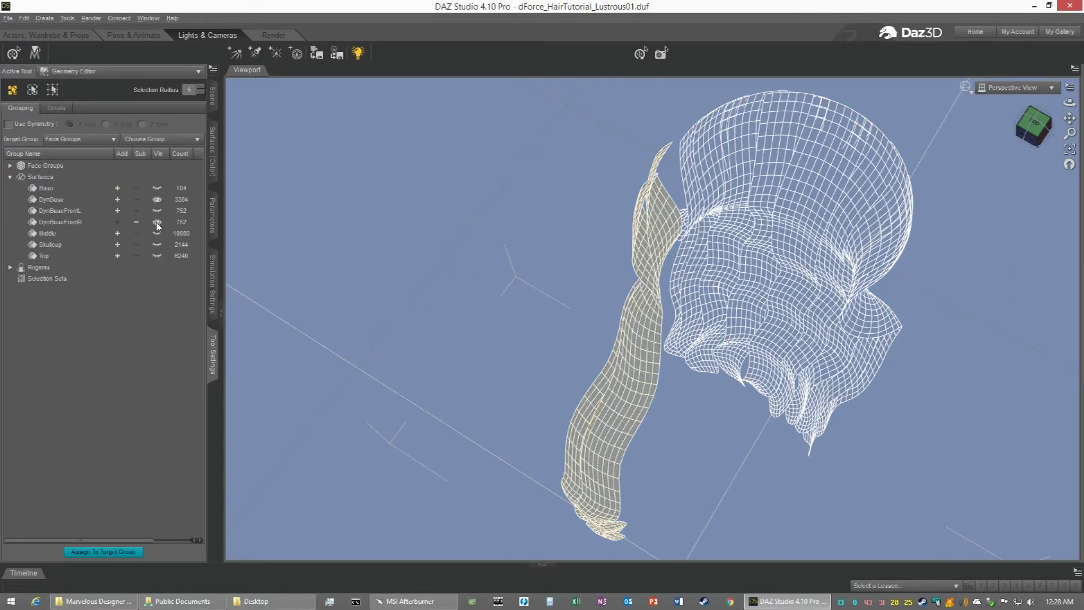
Hide the DynBaseFrontR surface and highlight the remaining DynBase faces at the back of the hair
click(158, 226)
click(50, 199)
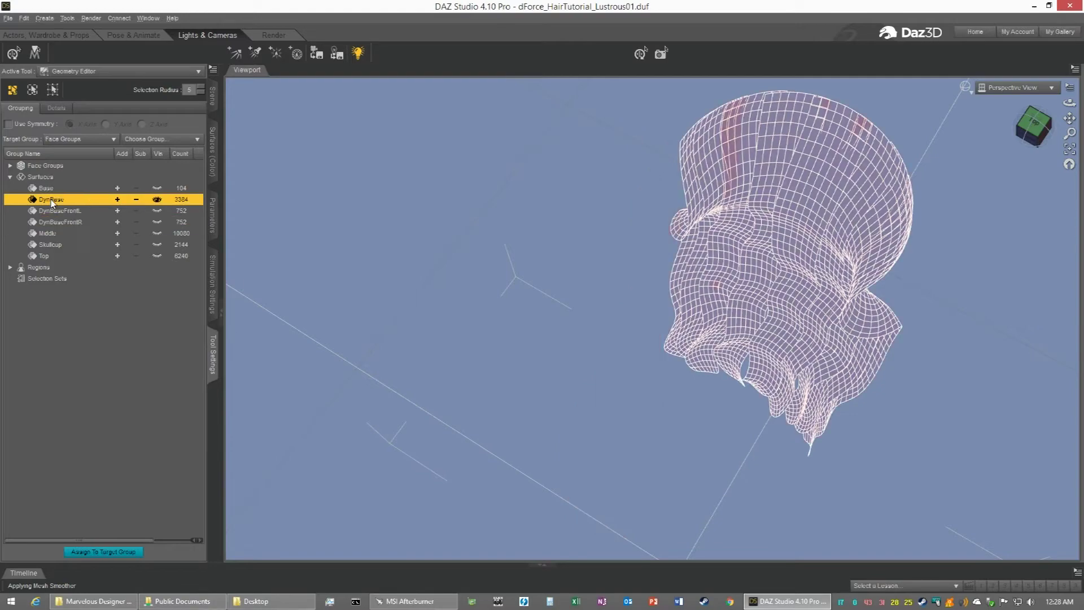
drag(1033, 126, 921, 129)
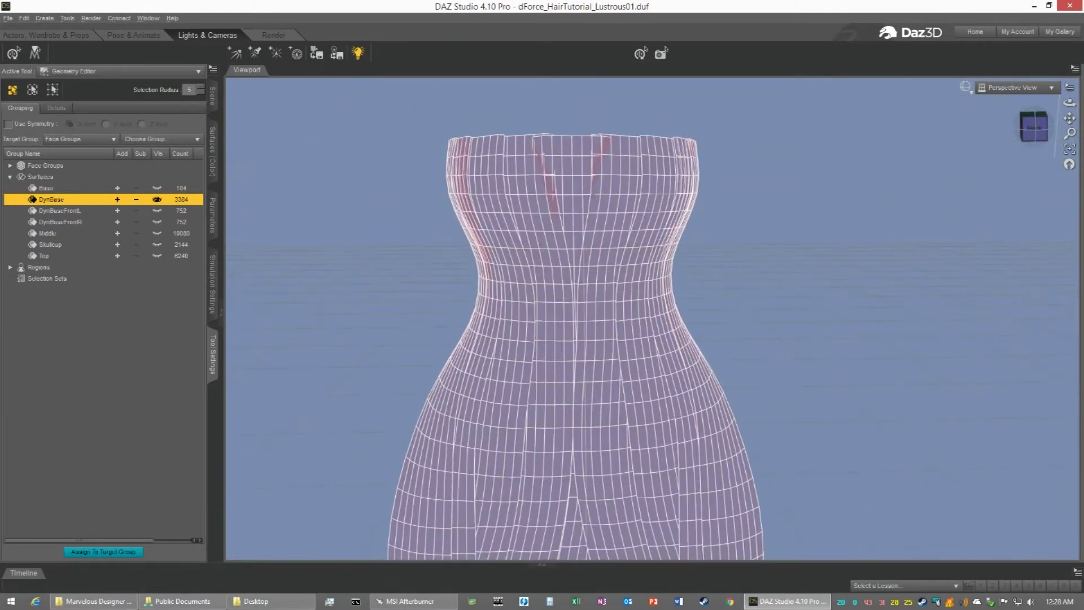
Show the Genesis 2 Female figure to examine from the side how the DynBase hair sits against it, and hide the figure again
click(212, 96)
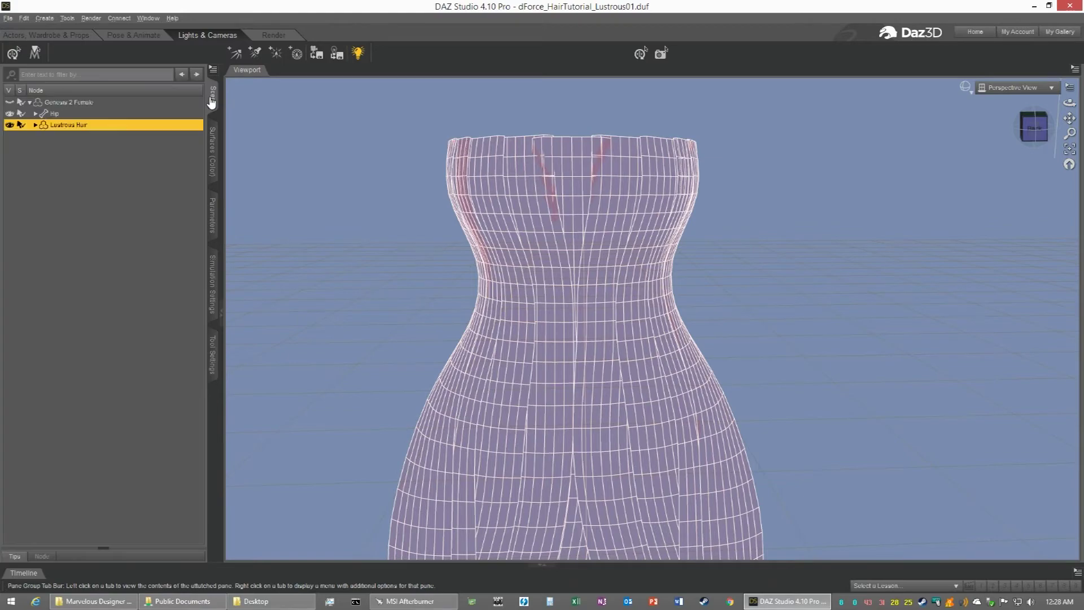
click(10, 103)
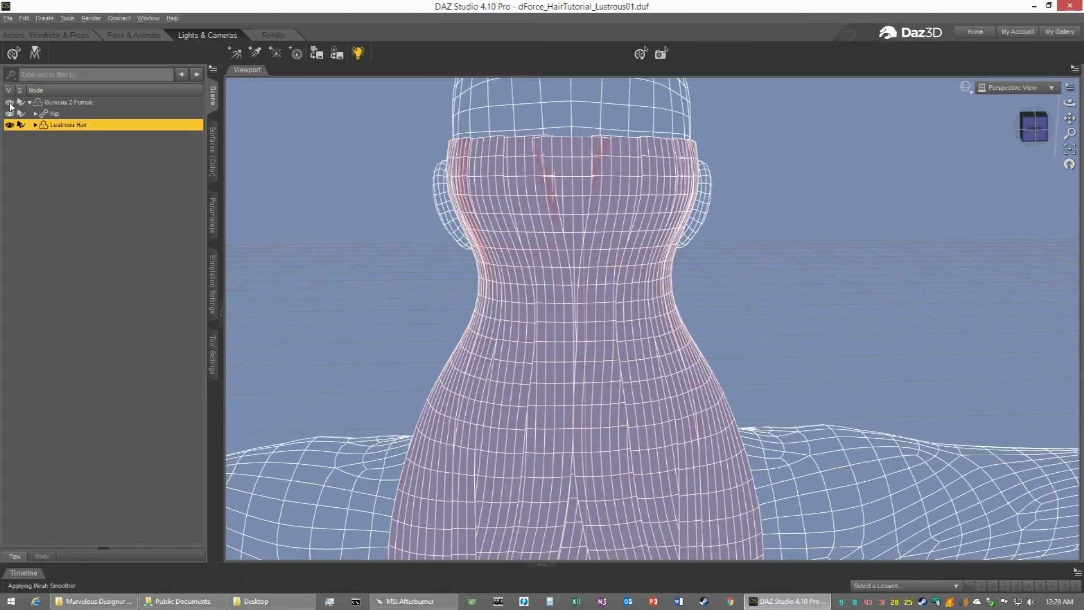
click(1024, 132)
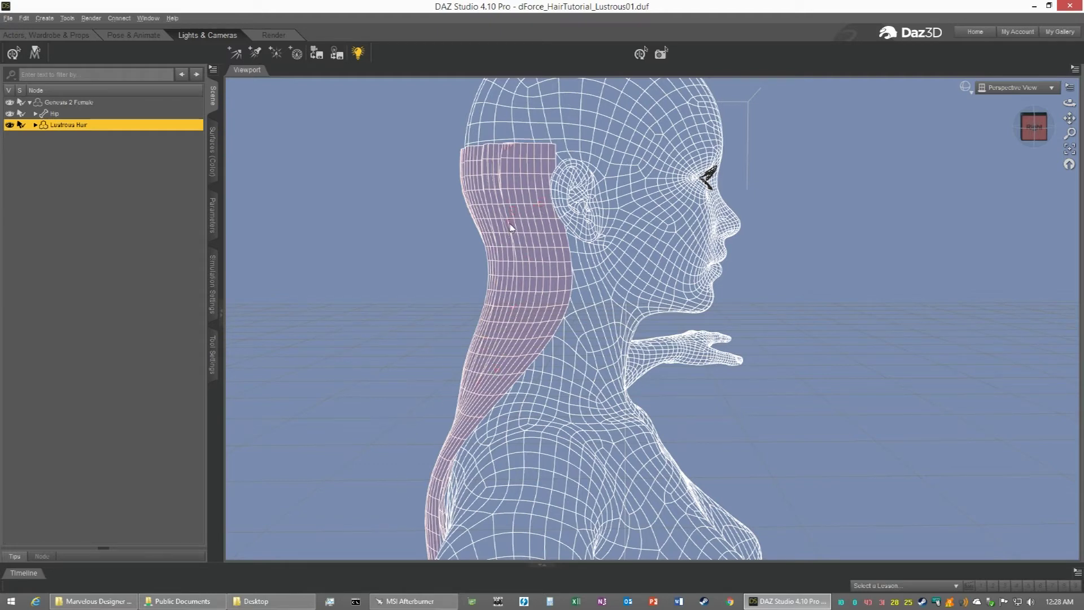
scroll(512, 228, down, 2)
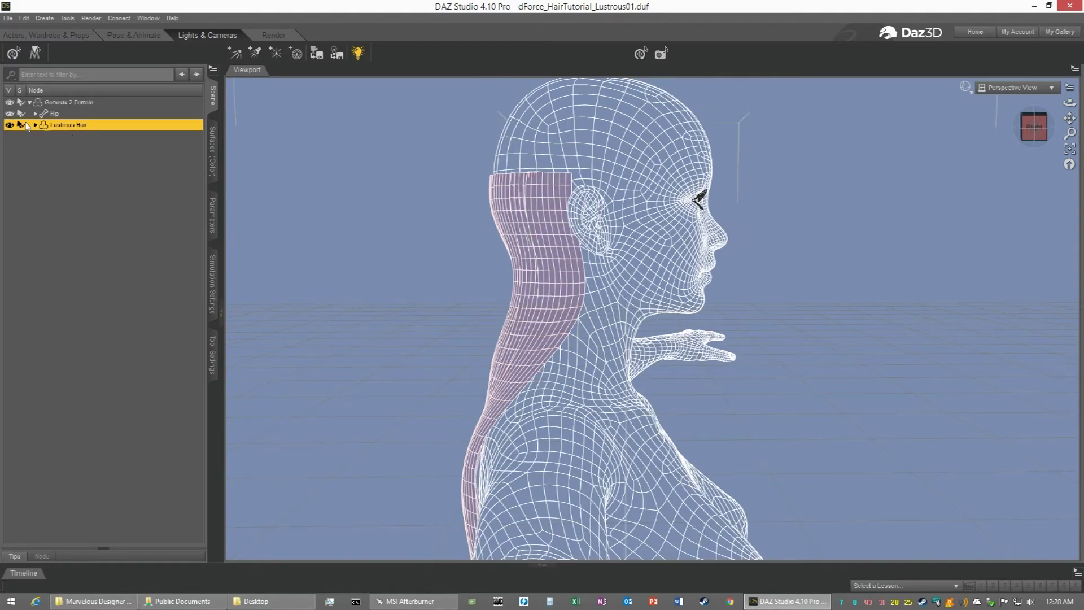
click(10, 103)
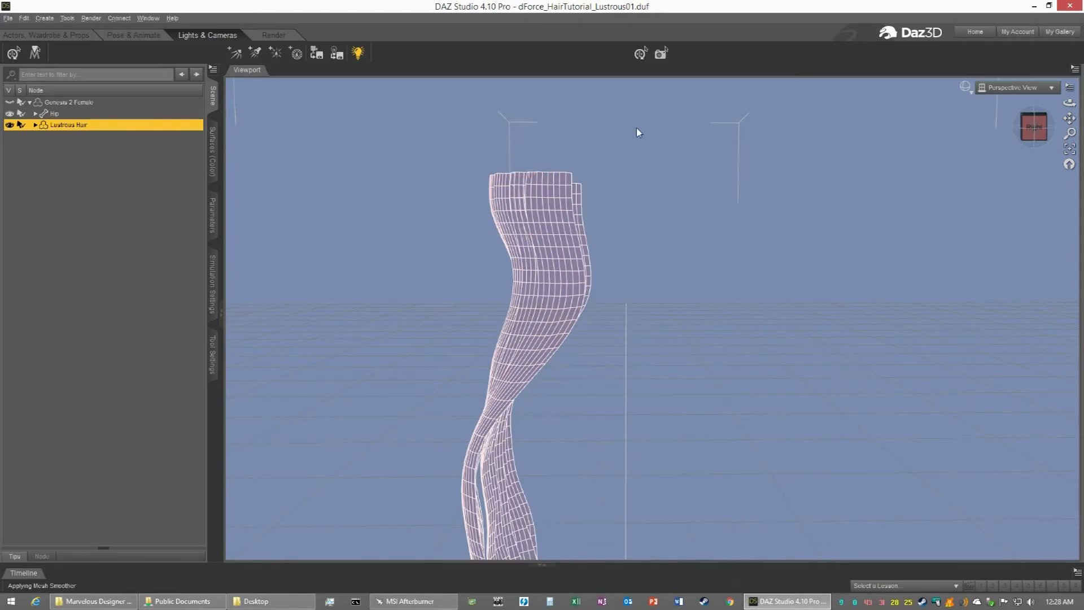
Show the Genesis 2 Female figure together with the back hair to examine how the hair covers the head and shoulders
click(1034, 129)
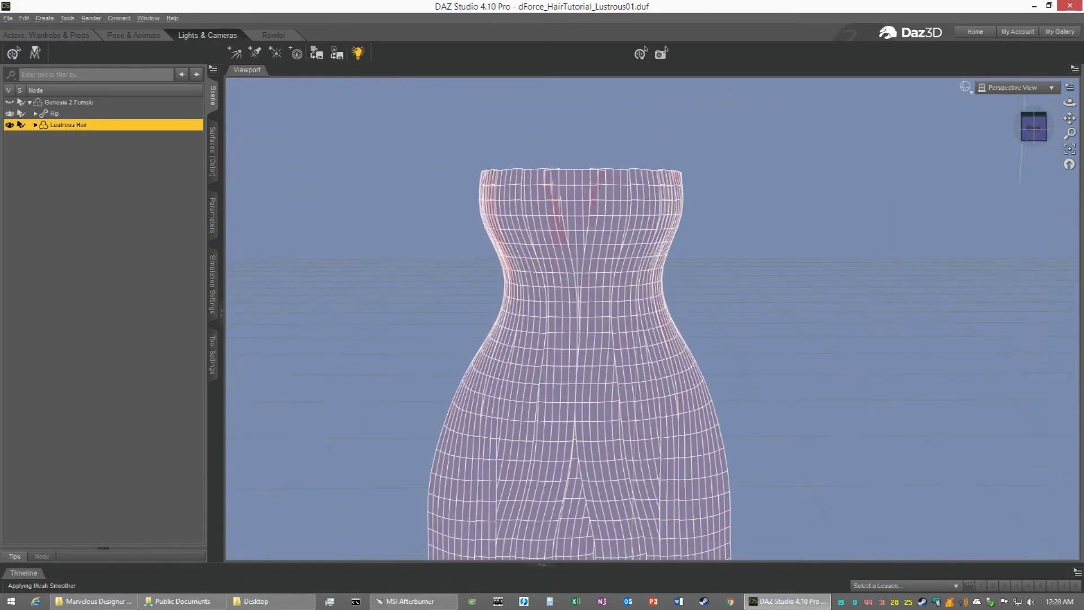
scroll(874, 229, down, 3)
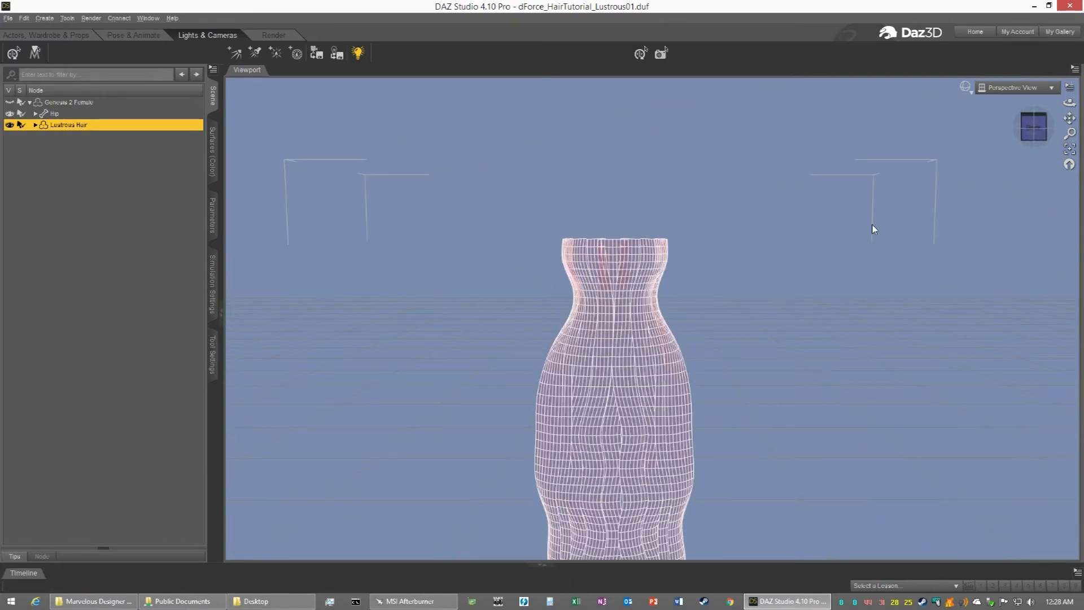
drag(1069, 118, 1067, 30)
drag(1036, 133, 981, 136)
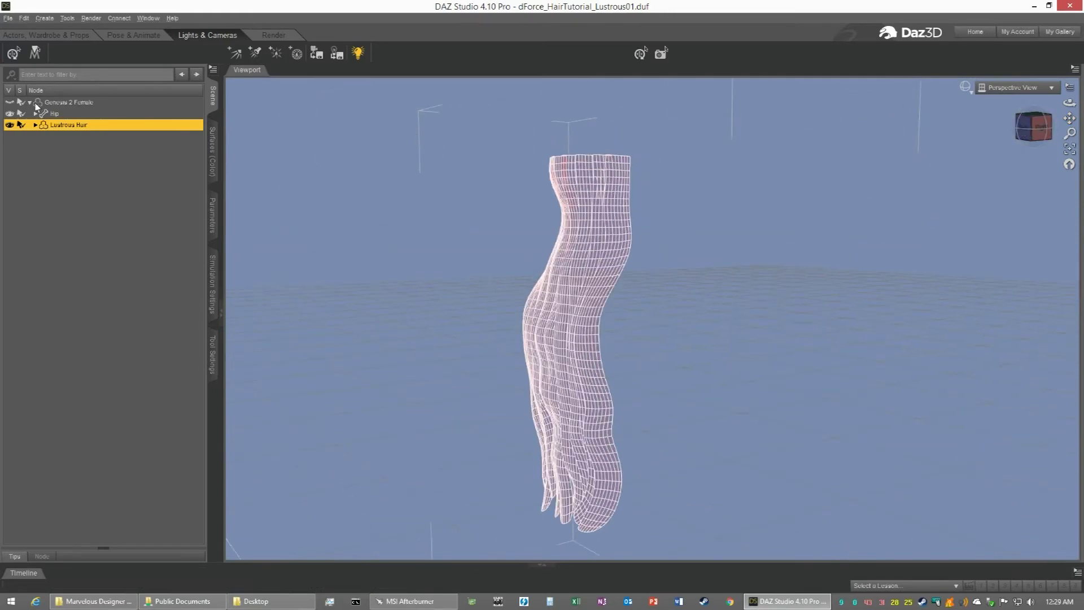
click(9, 102)
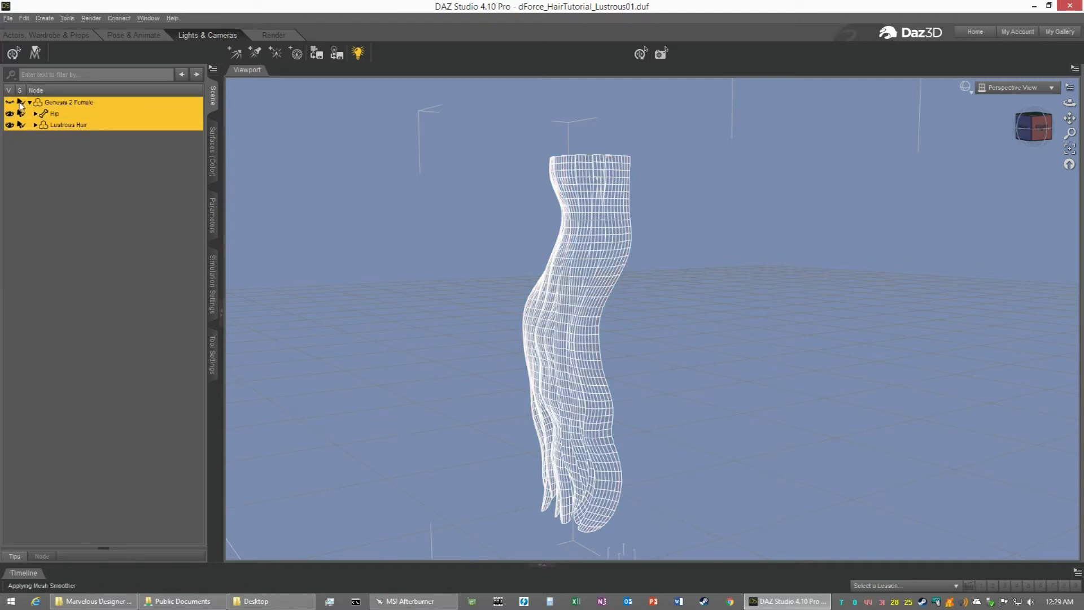
click(8, 103)
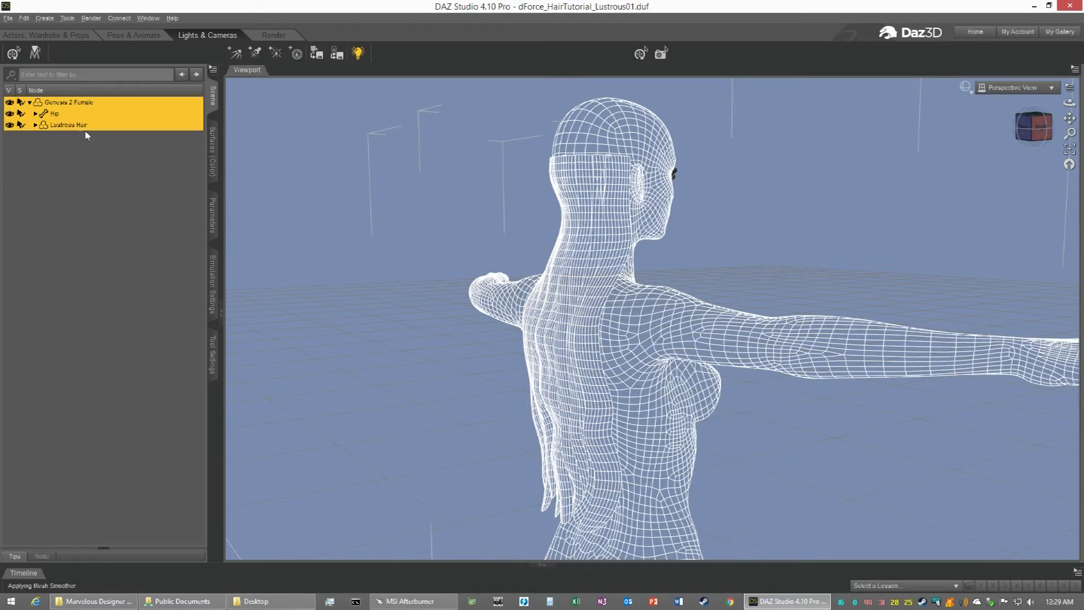
Highlight the Lustrous Hair's DynBase faces against the figure to examine where they meet the skull, and hide the figure again
click(62, 127)
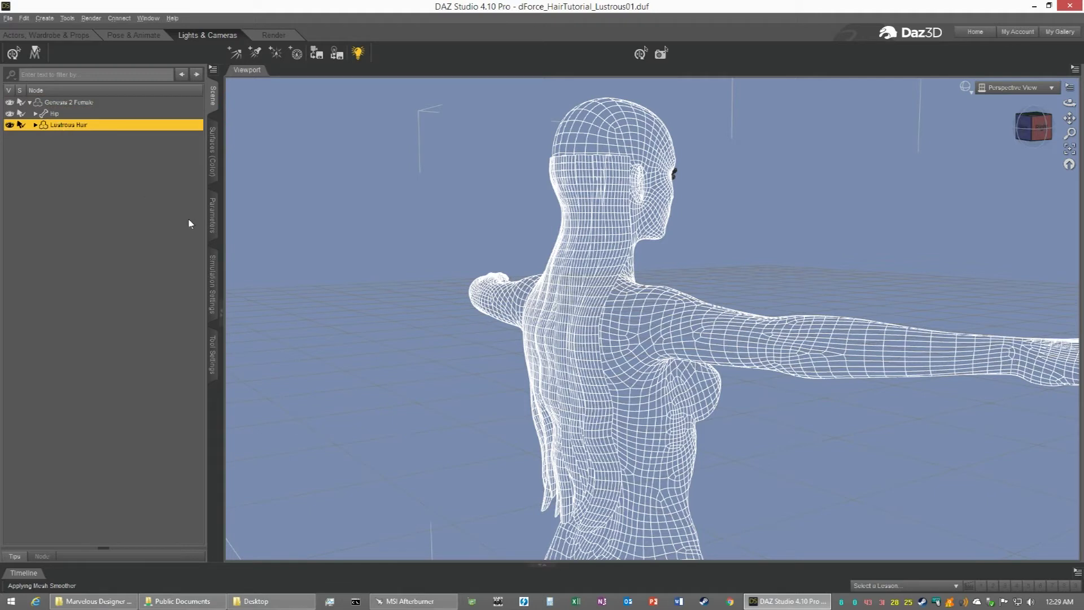
click(213, 355)
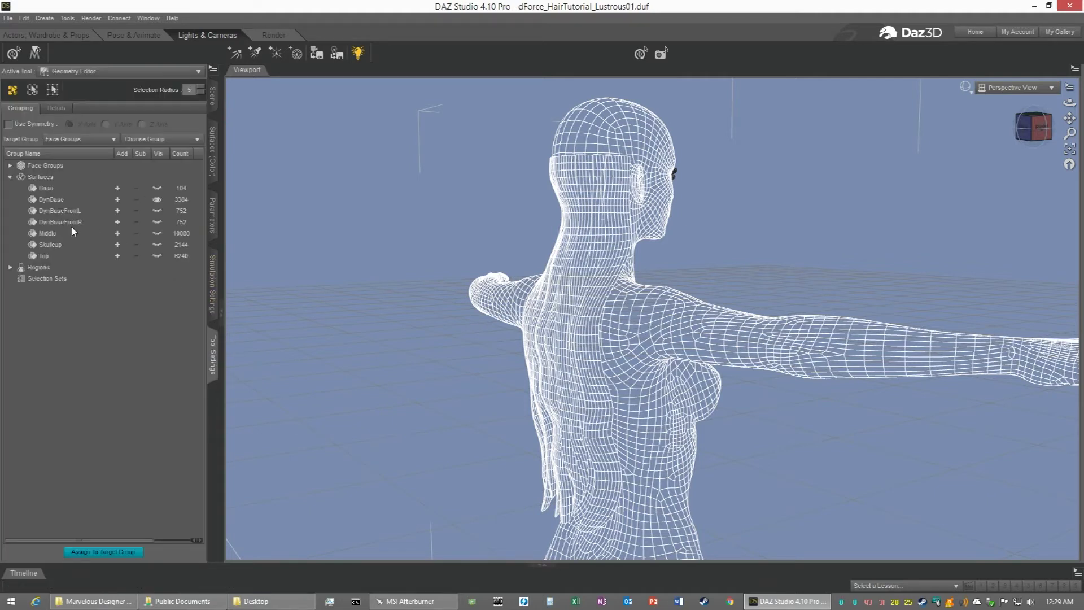
click(46, 201)
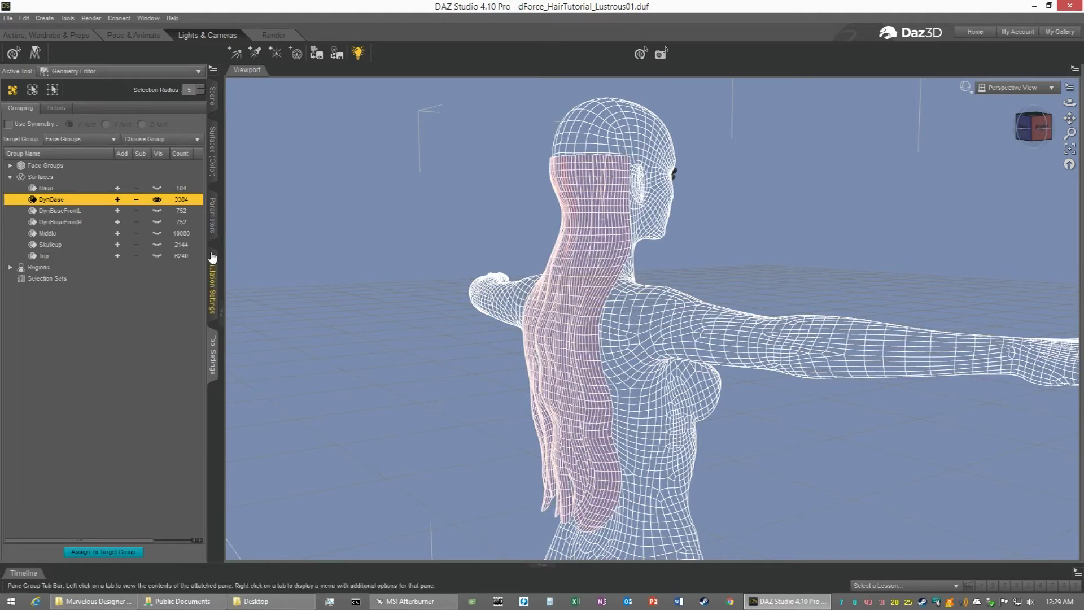
click(213, 96)
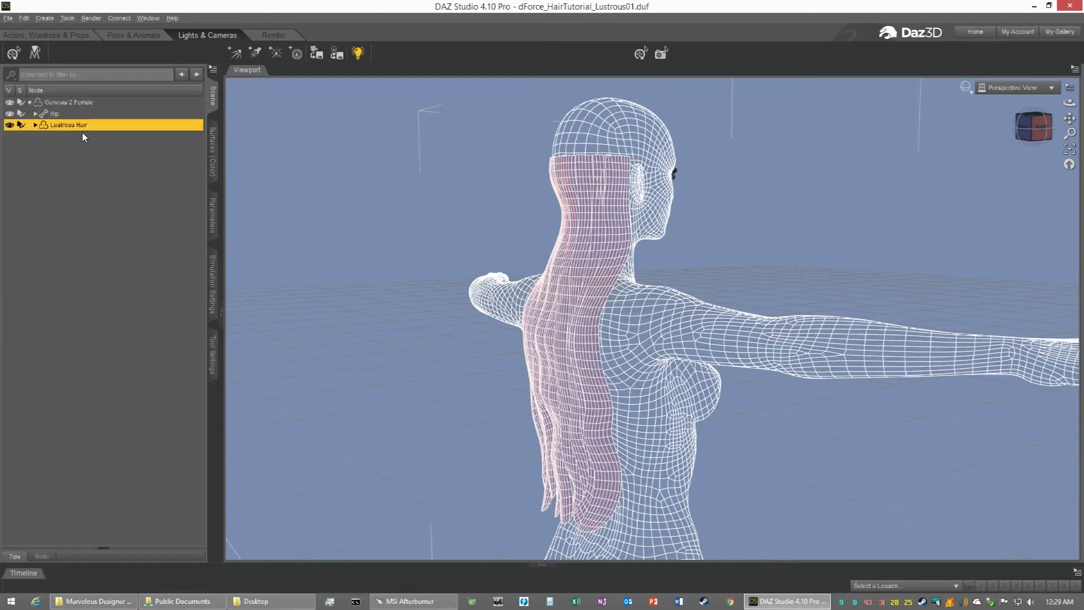
mouse_move(1042, 135)
mouse_down()
mouse_move(1076, 117)
mouse_move(1035, 132)
mouse_up()
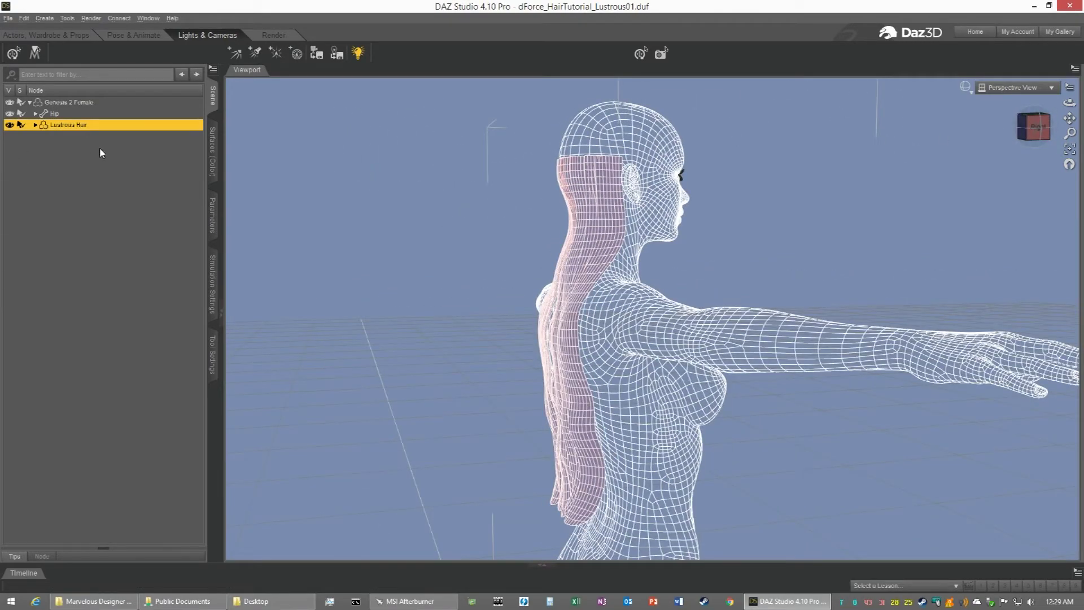
click(9, 103)
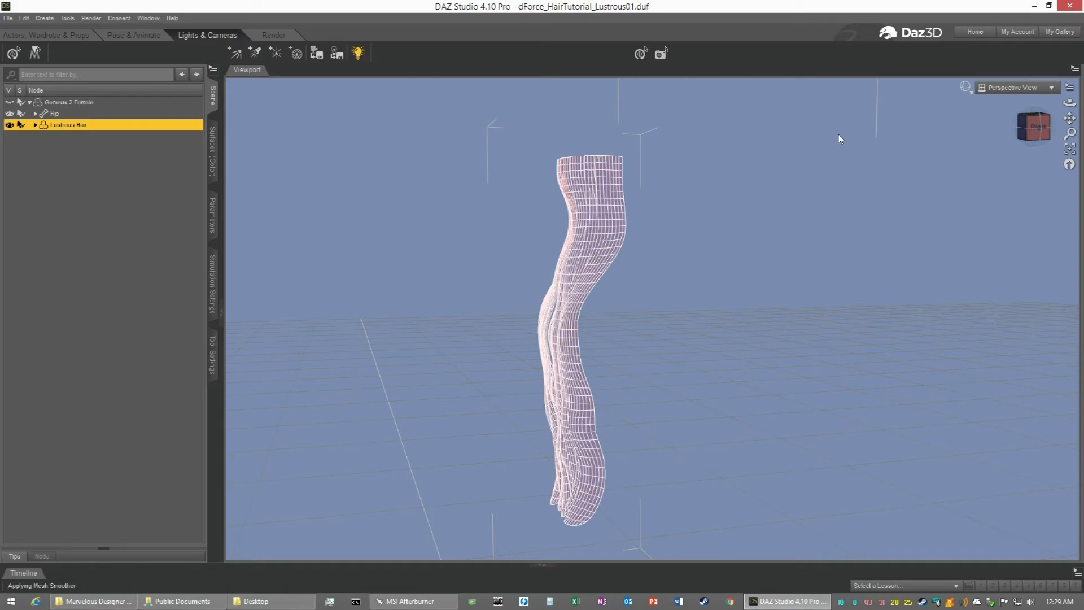
Examine the back hair's DynBase mesh from behind, from above and close up around its upper edge and strand gaps
click(1038, 136)
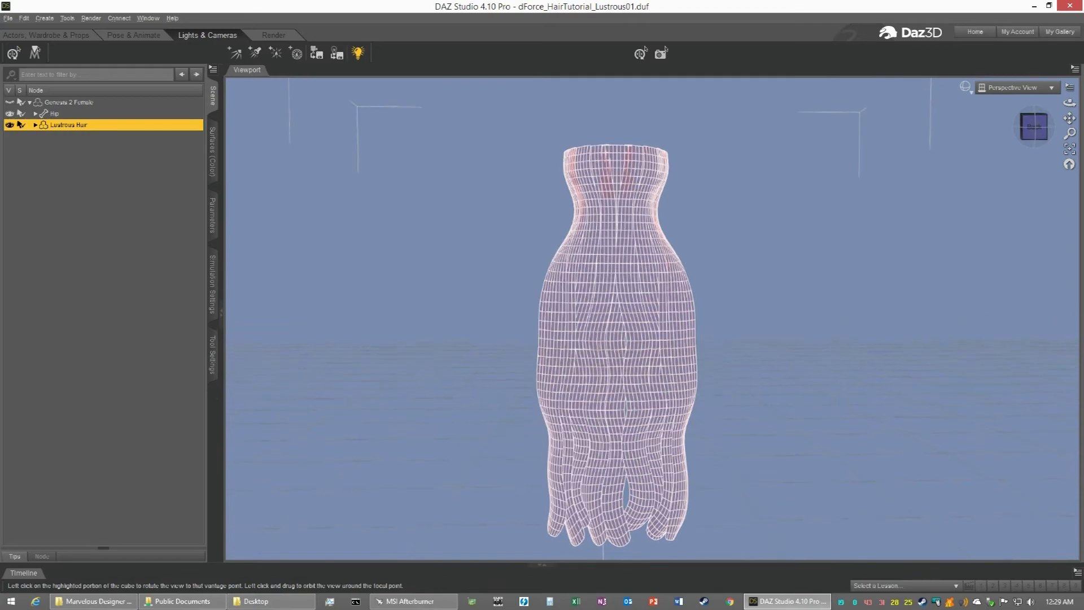
drag(1036, 129, 1009, 137)
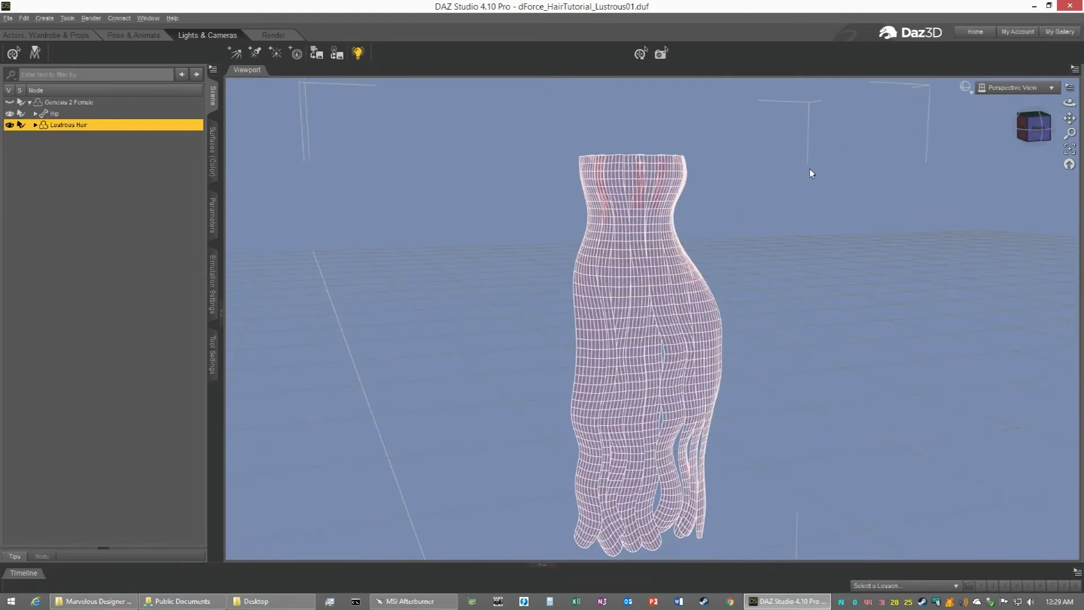
scroll(632, 148, up, 4)
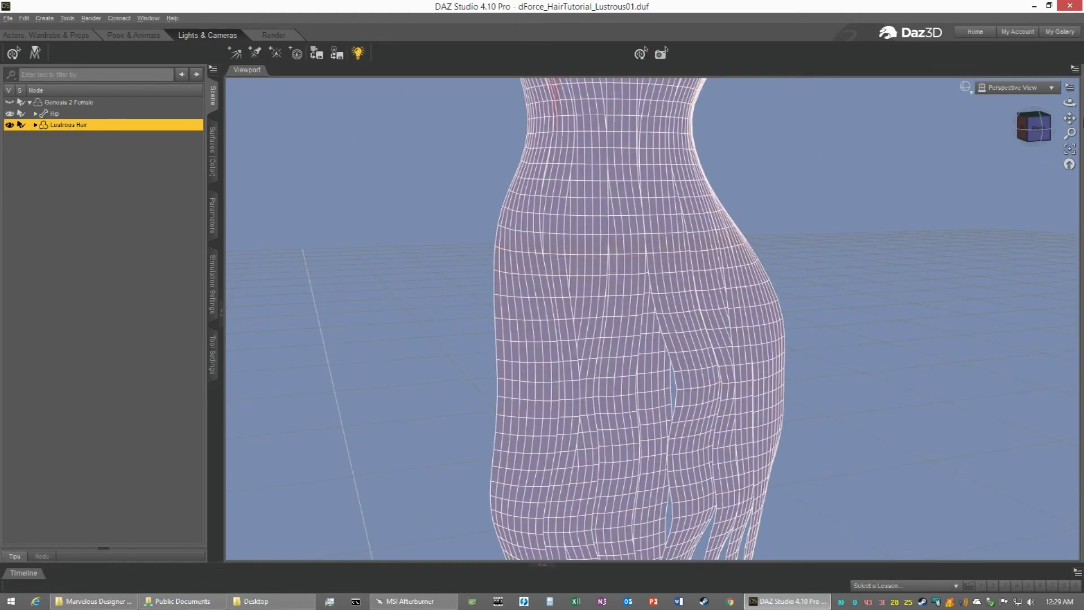
scroll(753, 175, down, 5)
scroll(677, 207, up, 5)
scroll(677, 206, down, 4)
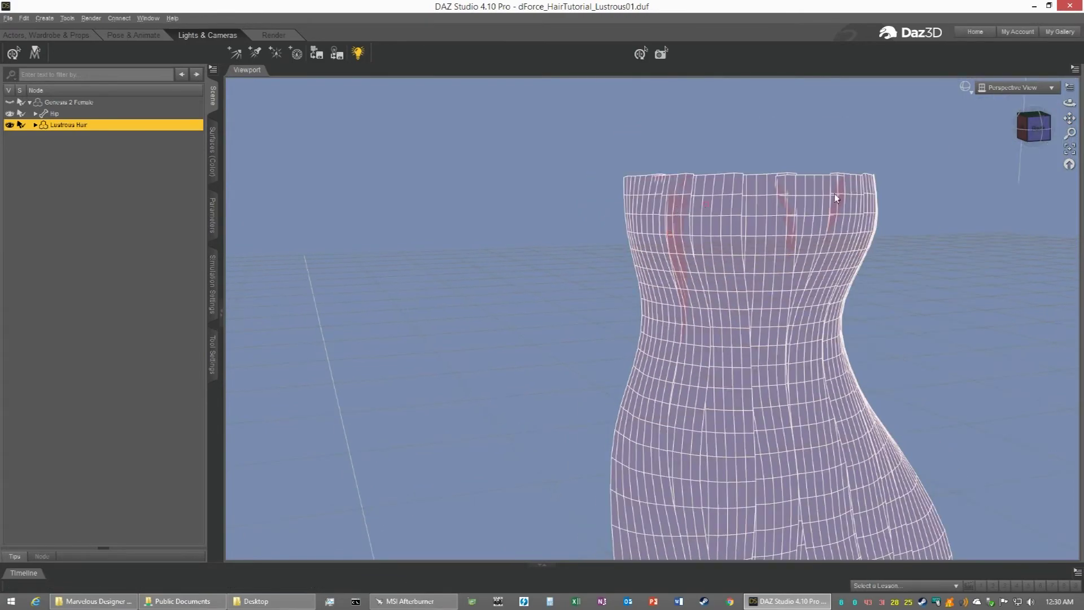
drag(1036, 138, 1074, 163)
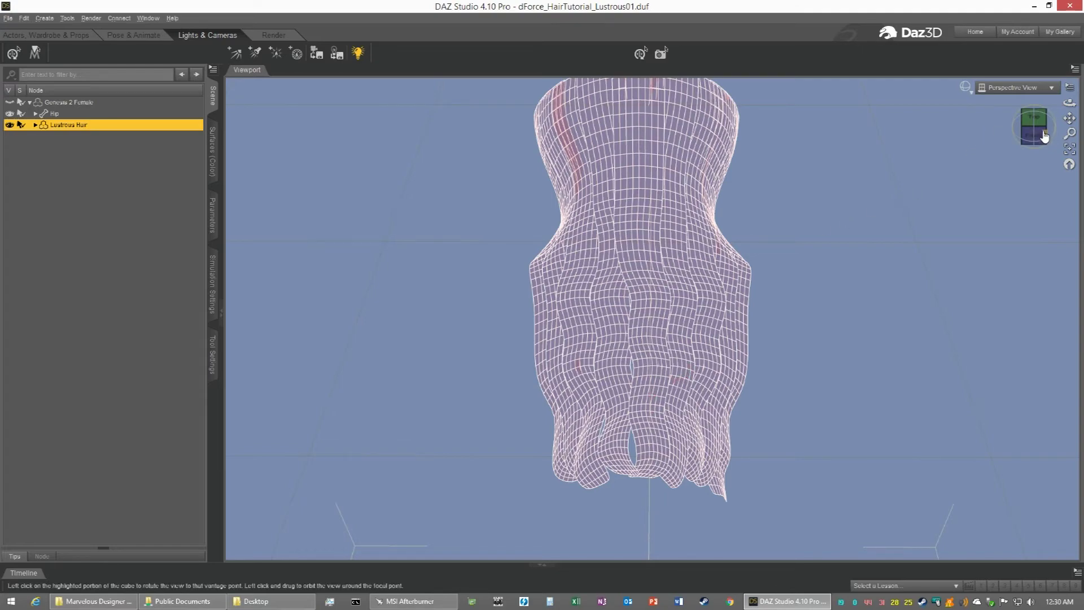
drag(1040, 139, 1025, 101)
drag(1035, 133, 1037, 136)
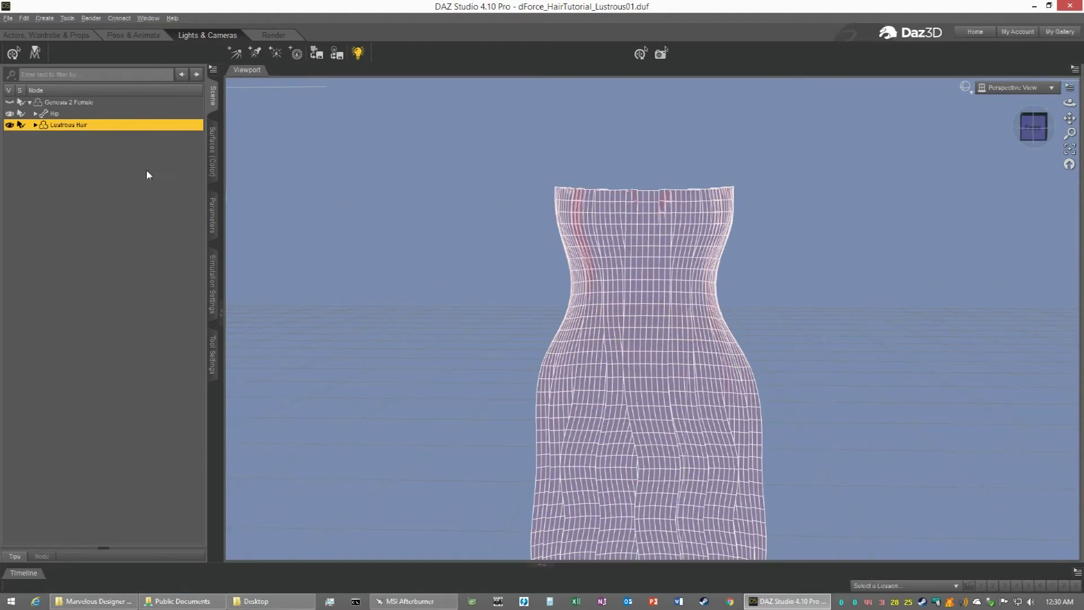
Select the band of DynBase faces along the hair's upper edge, where it meets the skull, with Marquee Selection
right_click(649, 231)
mouse_move(714, 281)
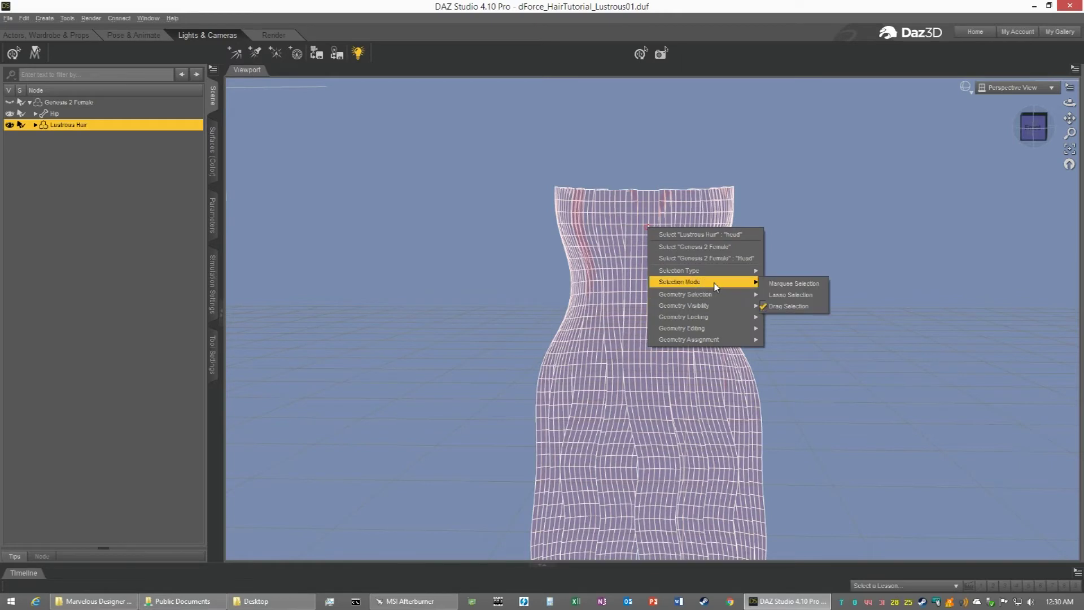
click(785, 285)
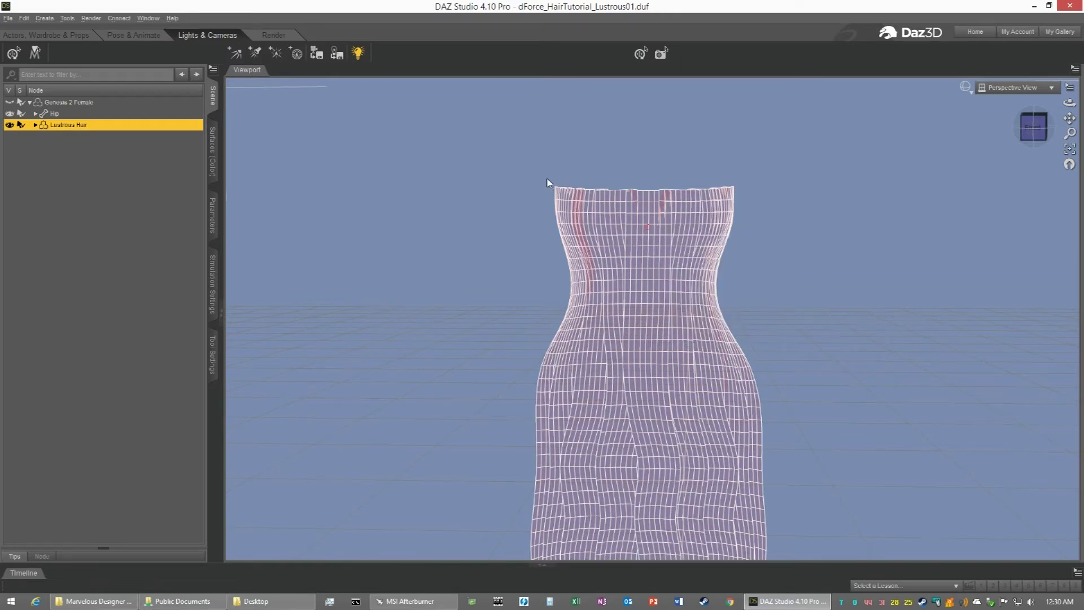
drag(537, 167, 790, 202)
drag(768, 261, 768, 263)
mouse_move(1039, 135)
mouse_down()
mouse_move(1029, 133)
mouse_move(1050, 131)
mouse_up()
middle_drag(550, 205, 531, 208)
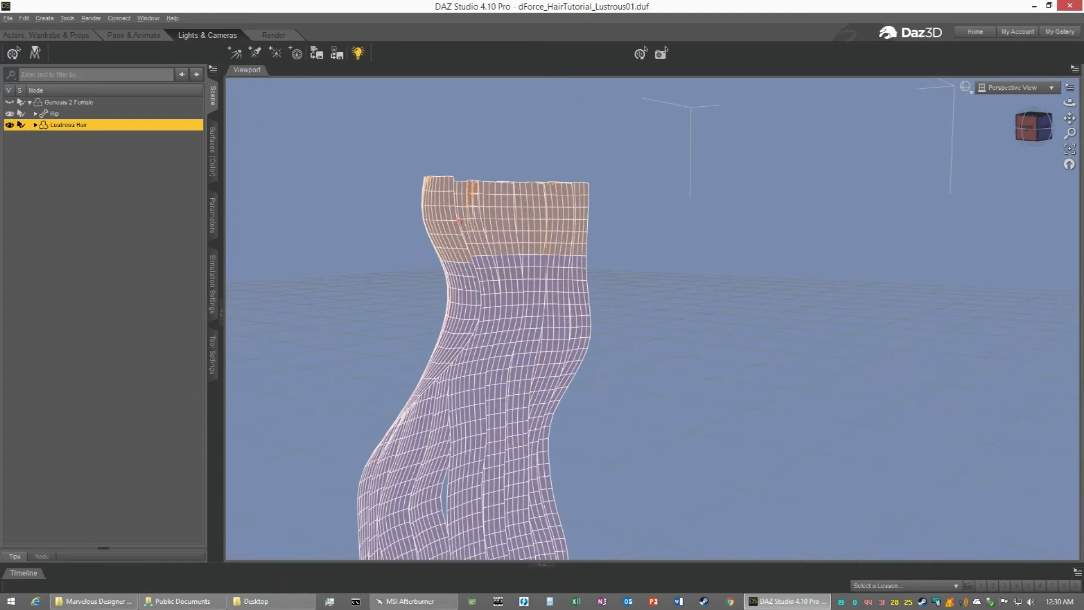
Create a surface named DynBaseSkull from the selected upper band of faces
right_click(505, 222)
mouse_move(593, 332)
mouse_move(692, 357)
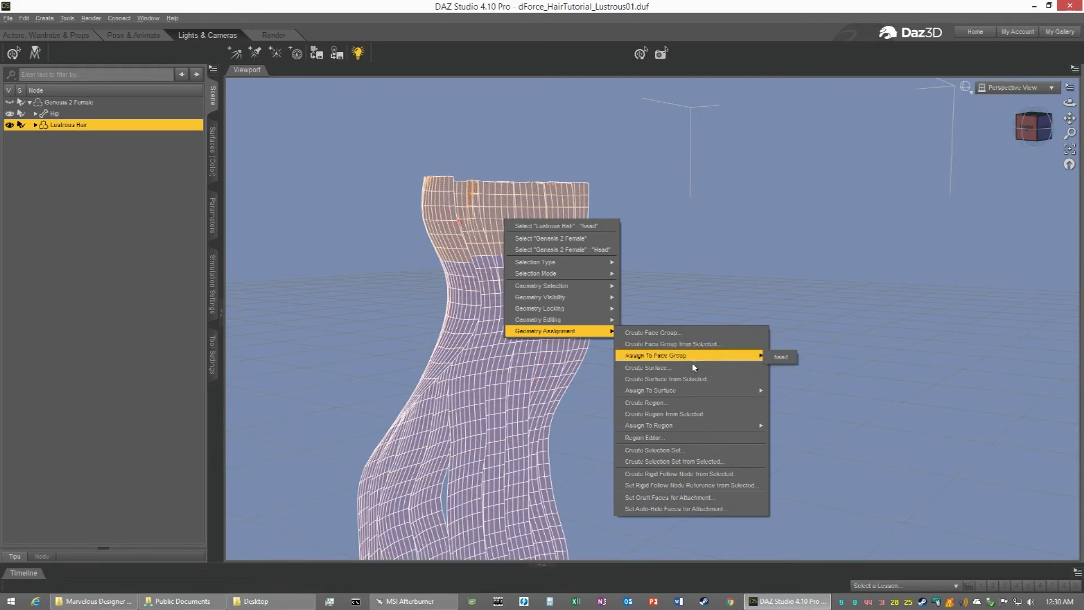
click(696, 379)
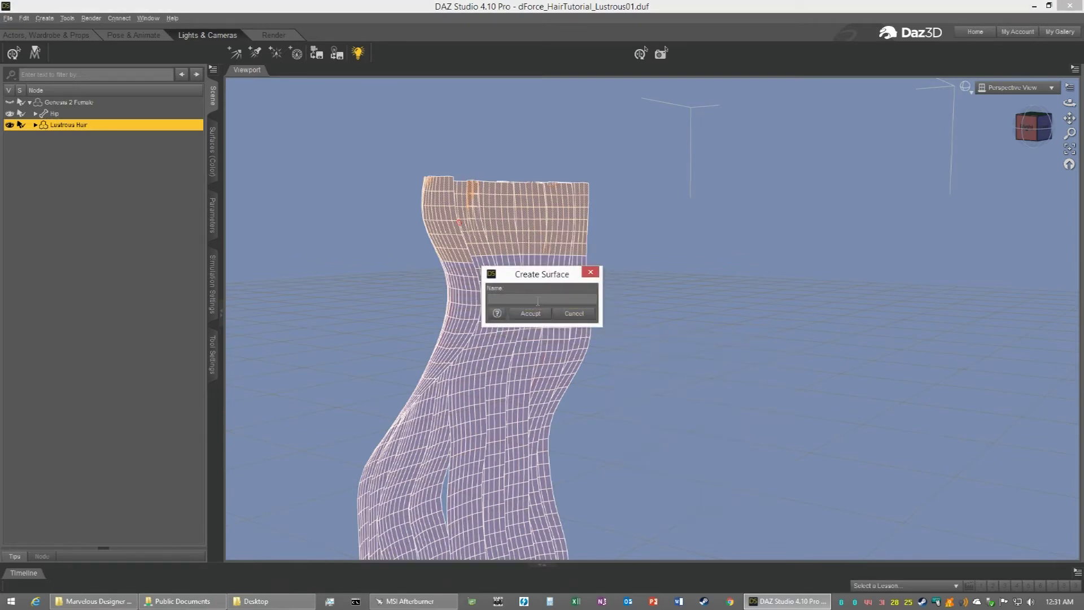
text(DynBaseSkull)
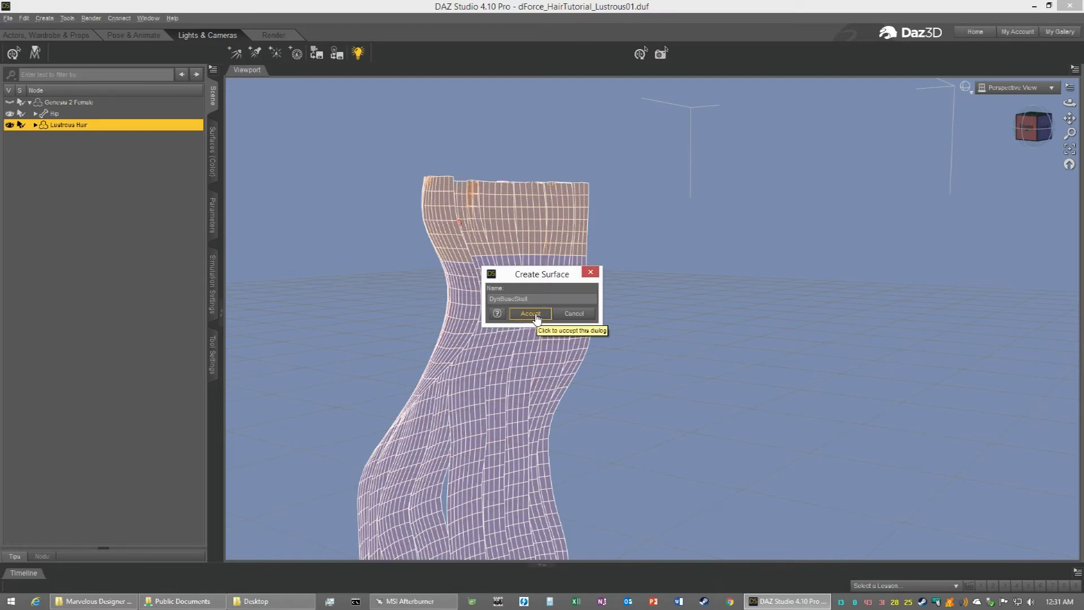
click(531, 314)
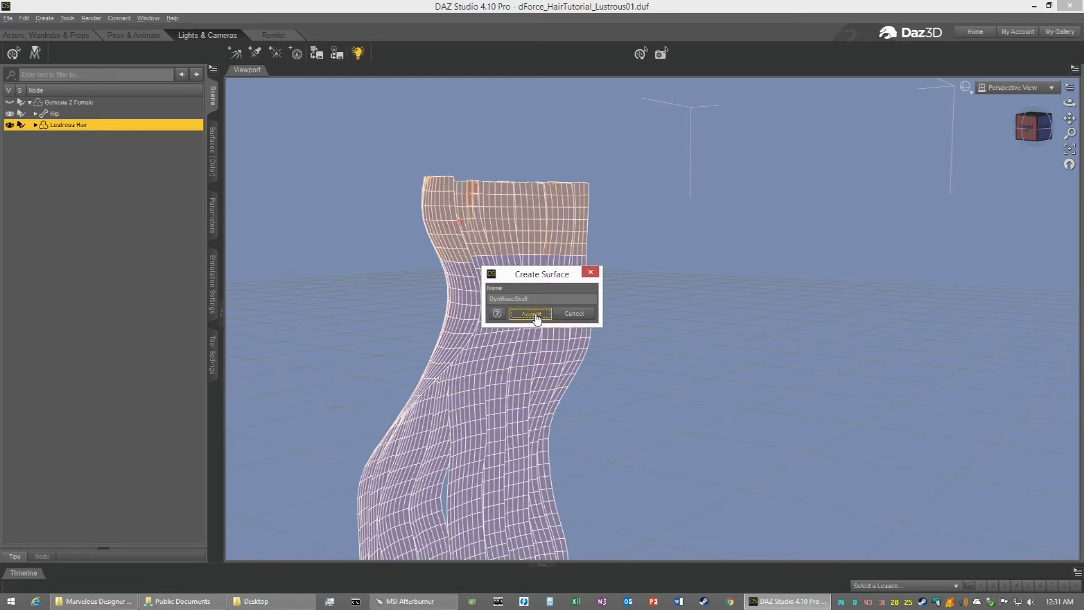
Hide the DynBaseSkull surface and highlight the remaining DynBase faces
click(210, 308)
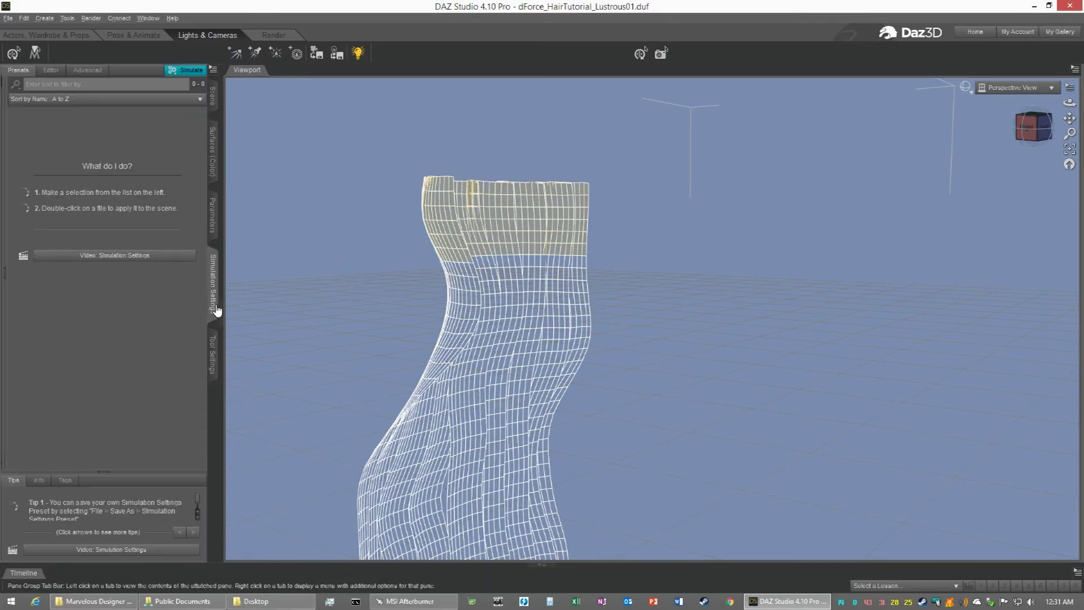
click(212, 358)
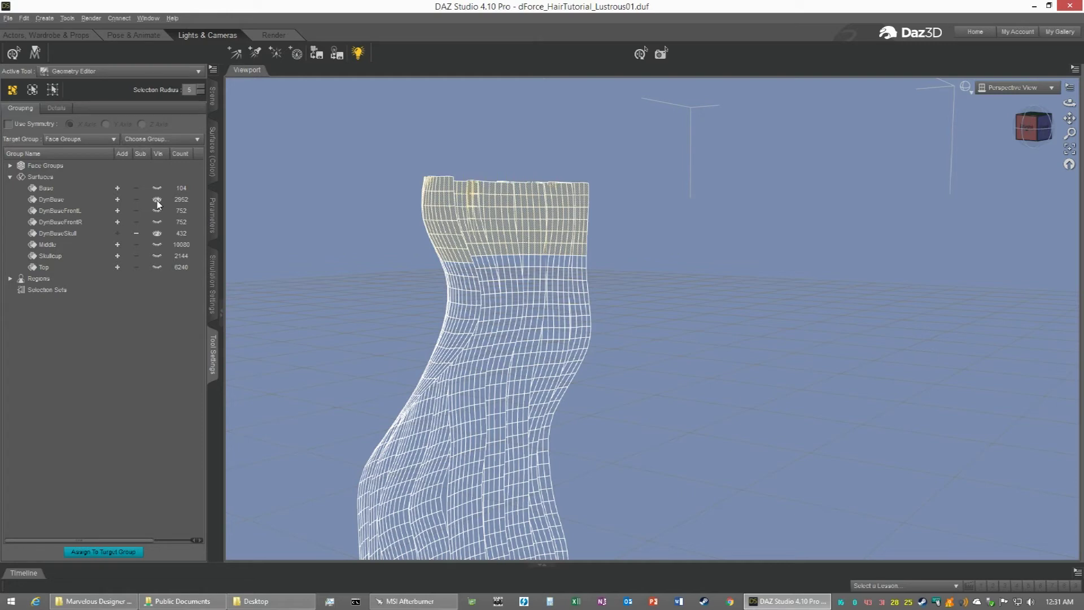
click(158, 234)
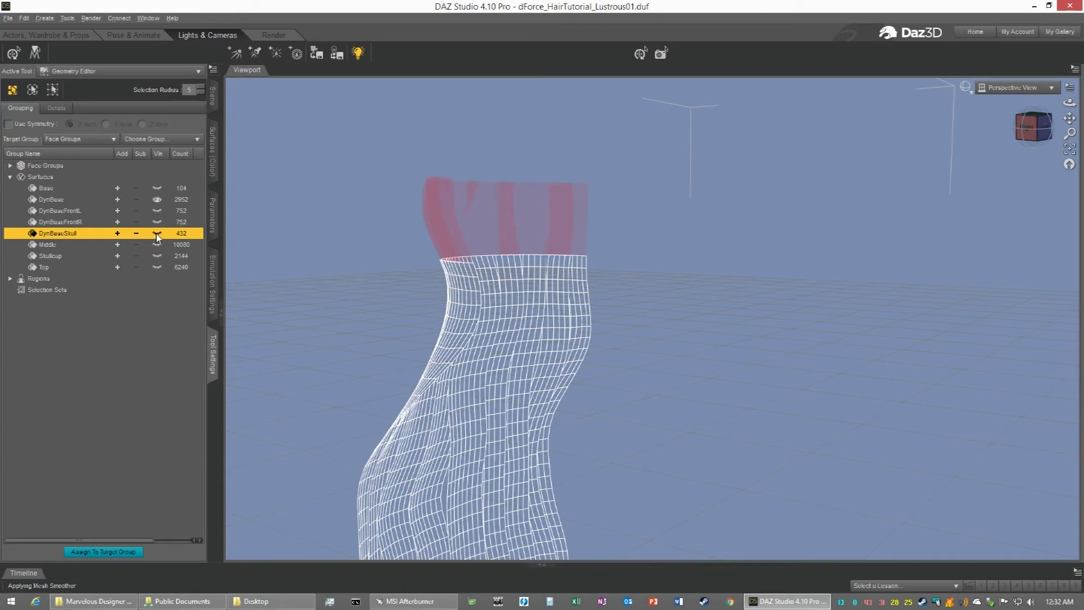
click(157, 234)
click(59, 201)
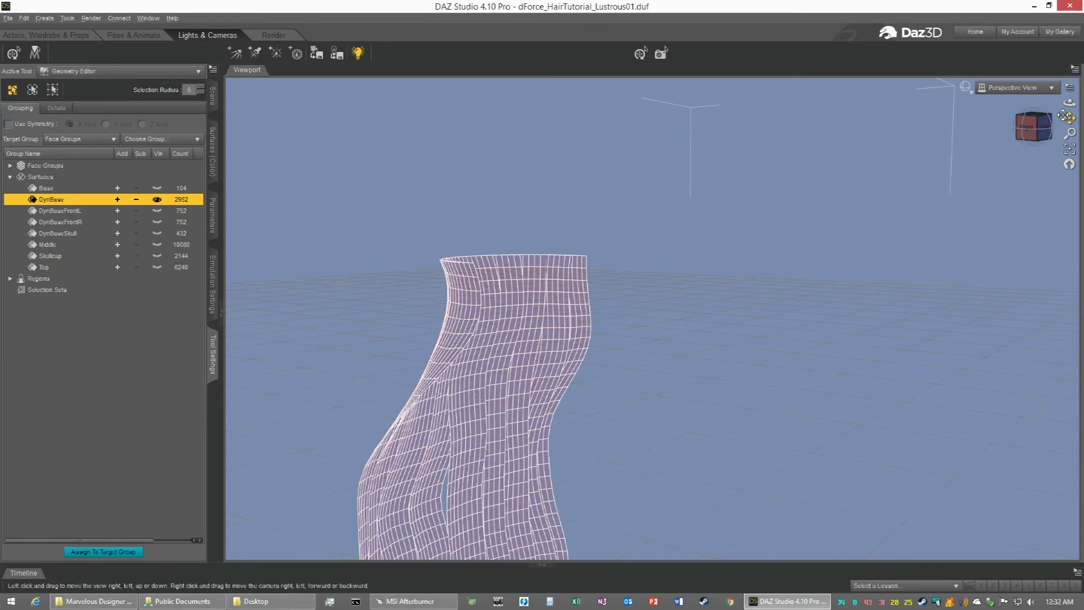
Examine the remaining DynBase faces from the side, front and back for how the strands and the gaps between them run
mouse_move(1069, 118)
mouse_down()
mouse_move(1069, 74)
mouse_move(1082, 134)
mouse_up()
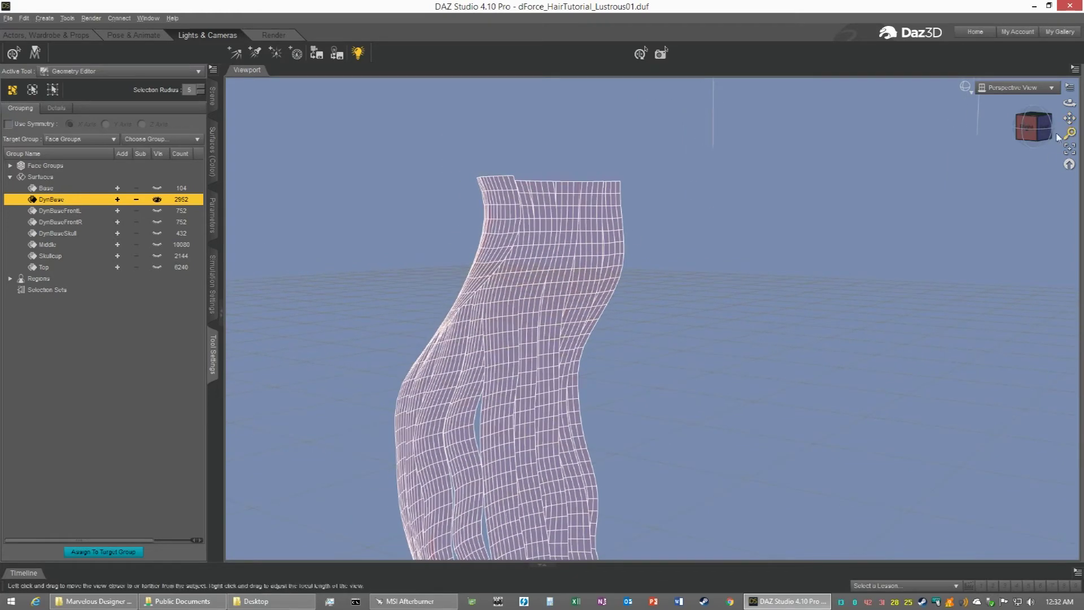
click(1026, 134)
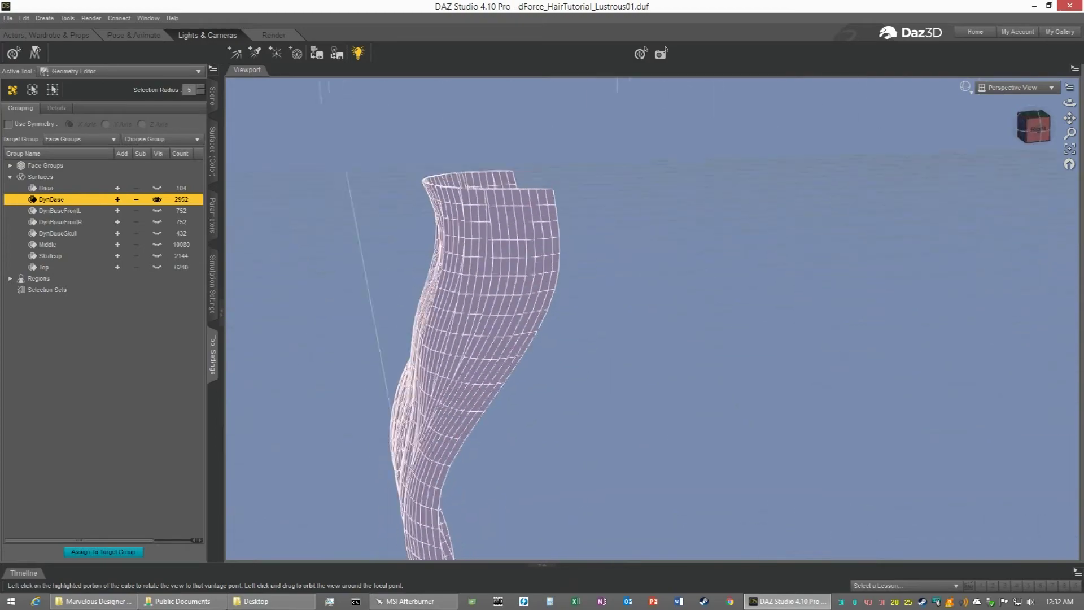
drag(1026, 134, 1029, 138)
scroll(818, 278, down, 5)
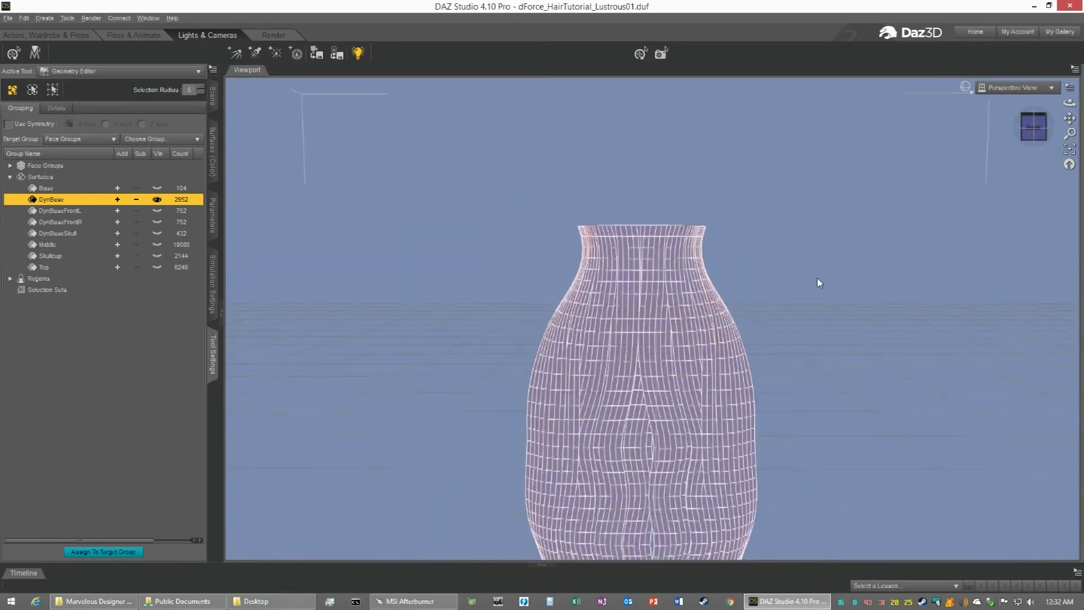
drag(1069, 119, 1061, 35)
mouse_move(1041, 135)
mouse_down()
mouse_move(1076, 152)
mouse_move(1070, 139)
mouse_move(1081, 134)
mouse_move(1036, 136)
mouse_up()
scroll(683, 304, up, 5)
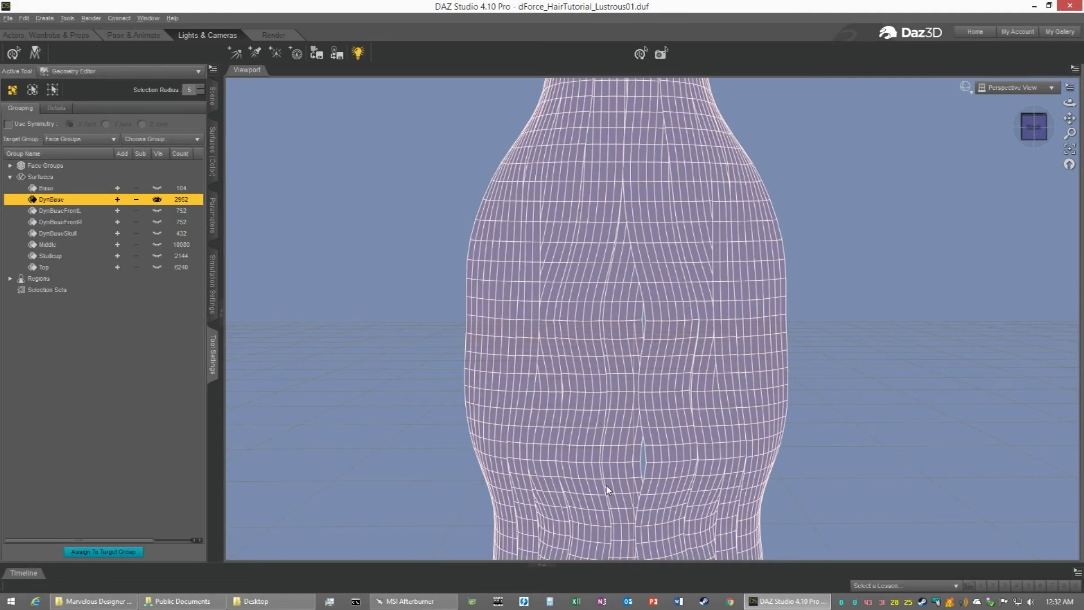
scroll(616, 347, down, 3)
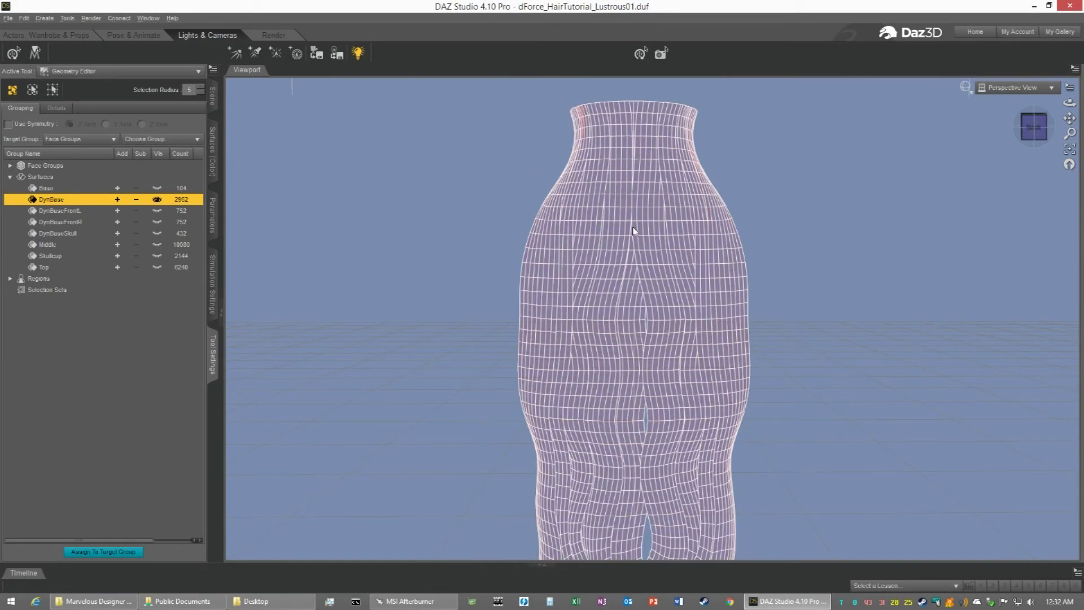
drag(1033, 126, 950, 124)
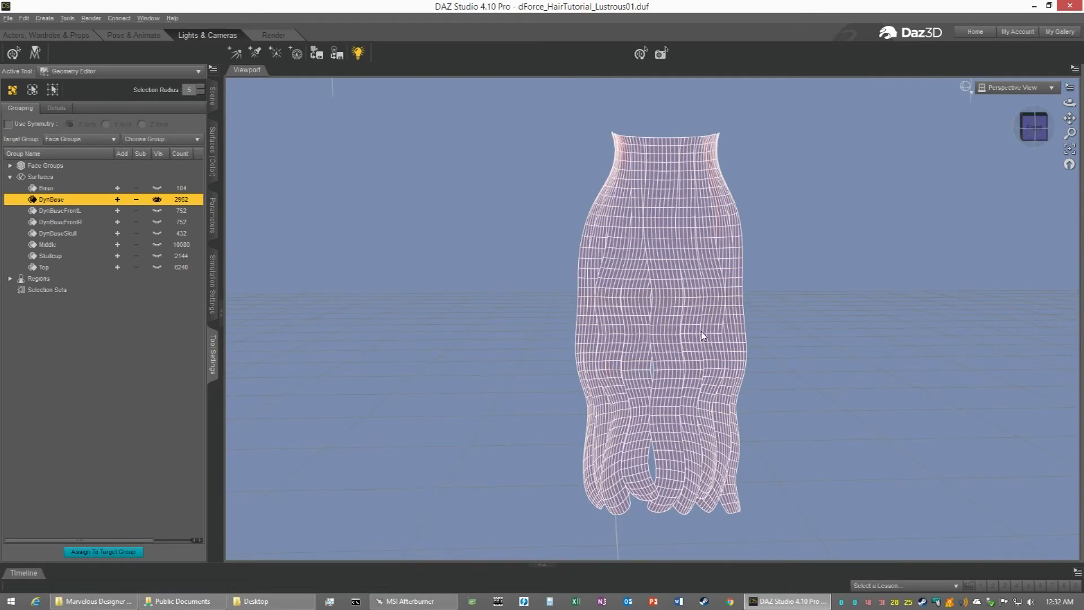
scroll(701, 332, down, 2)
scroll(701, 332, up, 6)
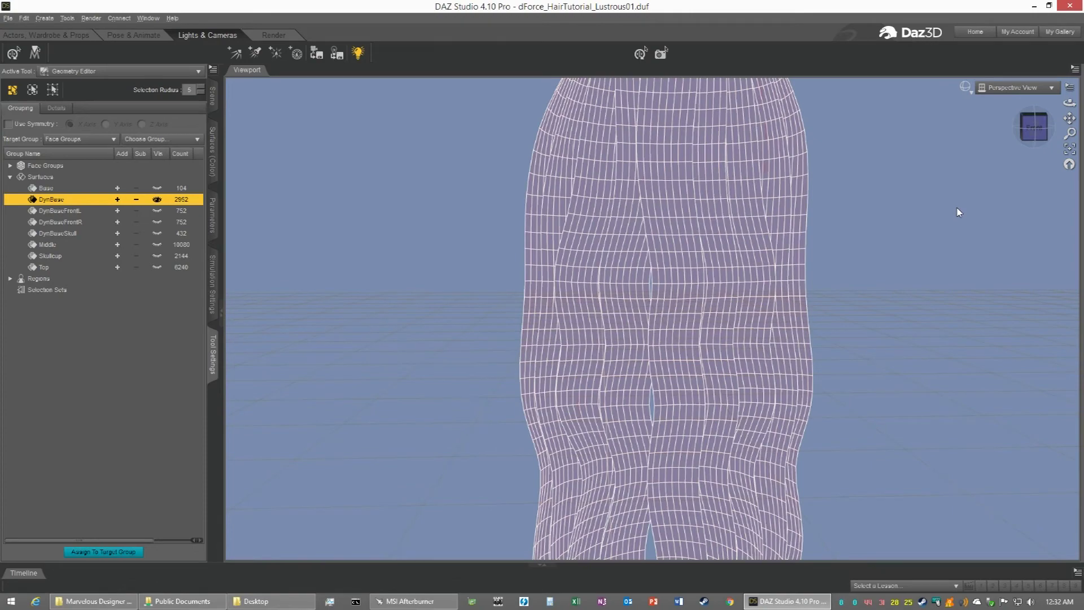
Switch to Drag Selection and select faces along the lower length of the central back strand, starting from its tip
drag(1070, 118, 1069, 158)
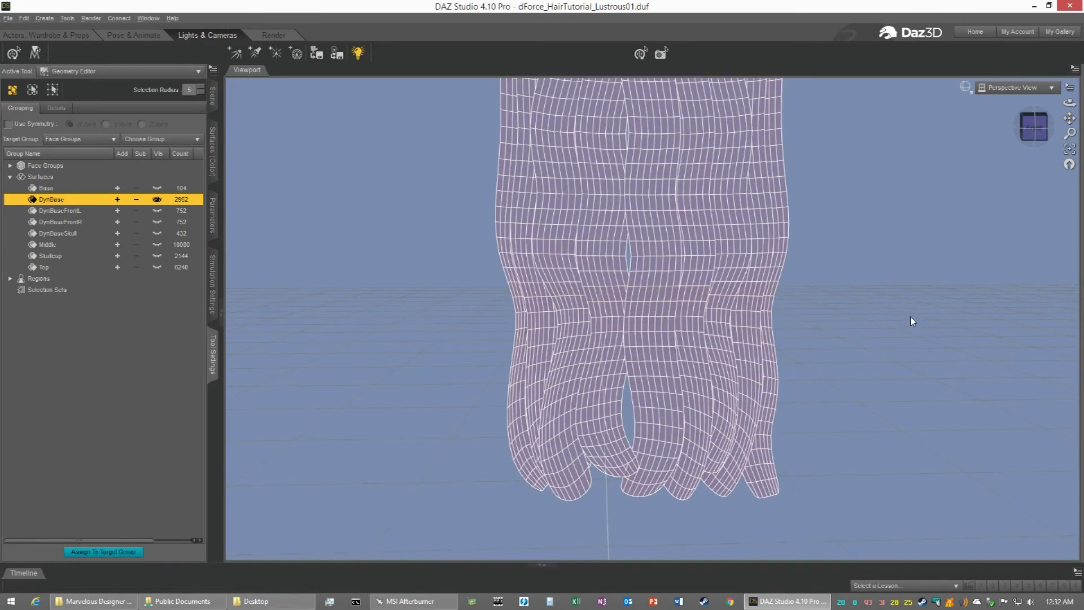
right_click(652, 450)
mouse_move(725, 506)
click(791, 525)
mouse_move(642, 499)
mouse_down()
mouse_move(625, 489)
mouse_move(652, 493)
mouse_move(665, 480)
mouse_move(639, 479)
mouse_move(669, 439)
mouse_move(649, 431)
mouse_move(672, 425)
mouse_move(652, 366)
mouse_move(643, 367)
mouse_move(642, 342)
mouse_move(659, 344)
mouse_move(661, 269)
mouse_move(648, 266)
mouse_move(658, 228)
mouse_move(636, 190)
mouse_move(655, 135)
mouse_move(648, 86)
mouse_up()
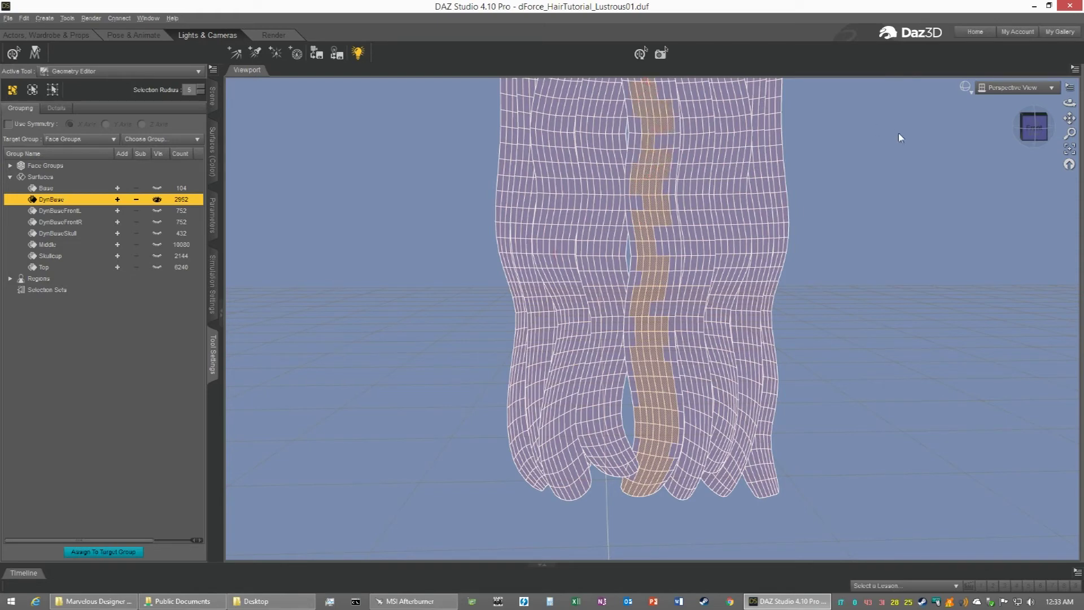
Extend the face selection over the full width of the central back strand up to the hair's upper edge
drag(1070, 118, 1070, 268)
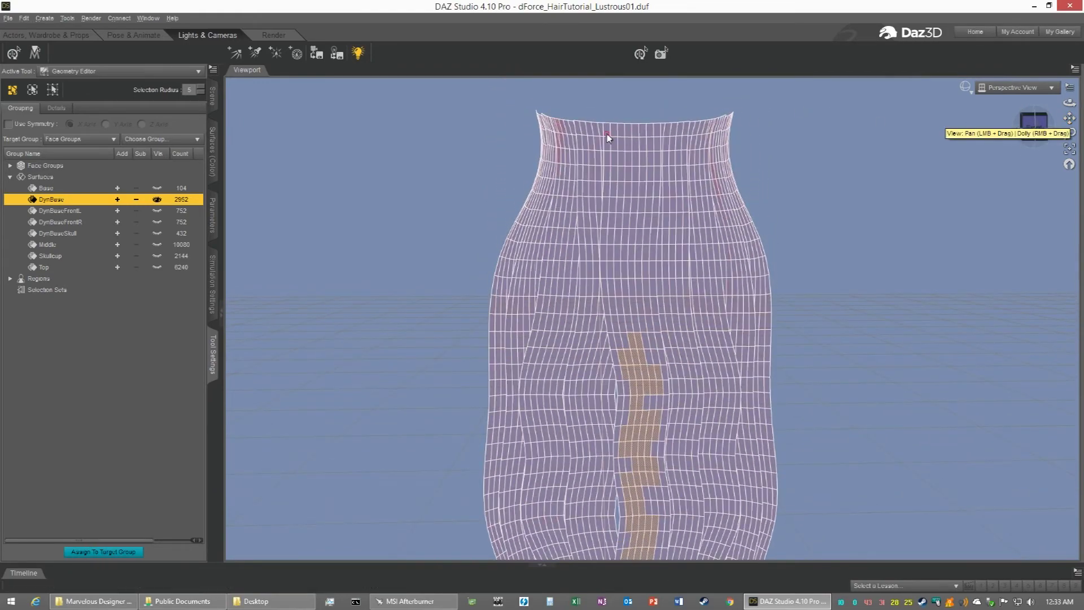
mouse_move(609, 134)
mouse_down()
mouse_move(659, 138)
mouse_move(642, 157)
mouse_move(654, 173)
mouse_move(614, 192)
mouse_move(654, 194)
mouse_move(613, 223)
mouse_move(643, 243)
mouse_move(635, 259)
mouse_move(643, 300)
mouse_move(617, 337)
mouse_move(647, 347)
mouse_move(646, 307)
mouse_up()
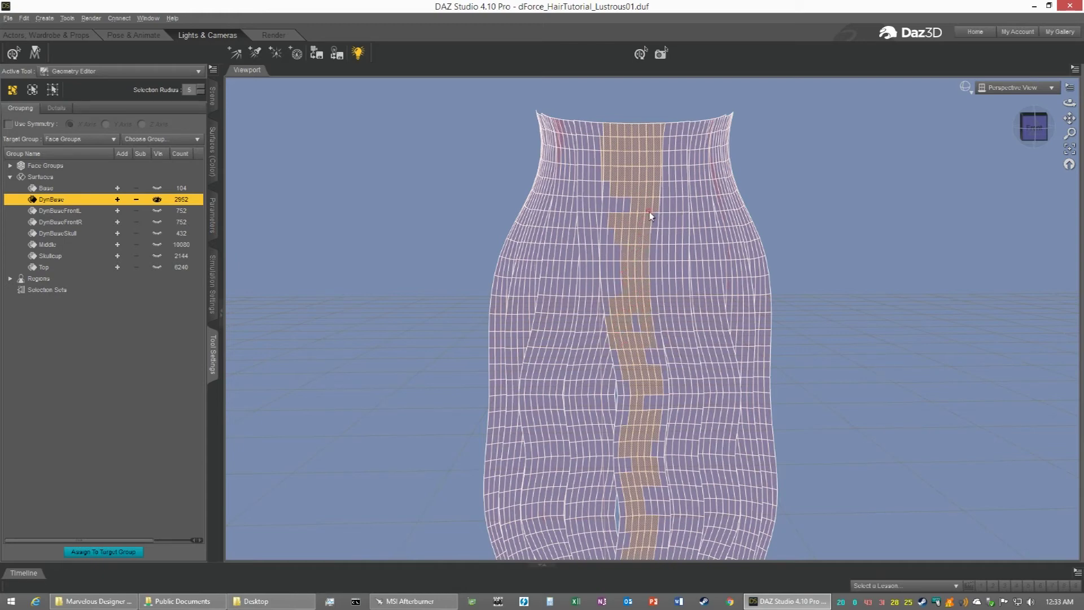
mouse_move(610, 187)
mouse_down()
mouse_move(620, 298)
mouse_move(622, 257)
mouse_up()
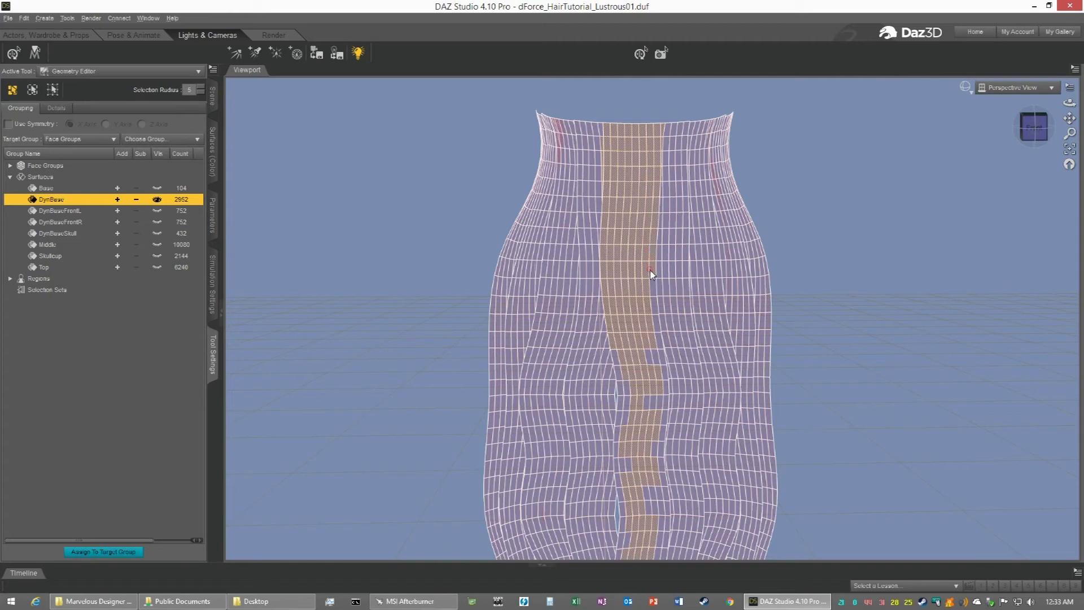
drag(652, 304, 663, 363)
mouse_move(666, 410)
mouse_down()
mouse_move(634, 399)
mouse_move(625, 367)
mouse_up()
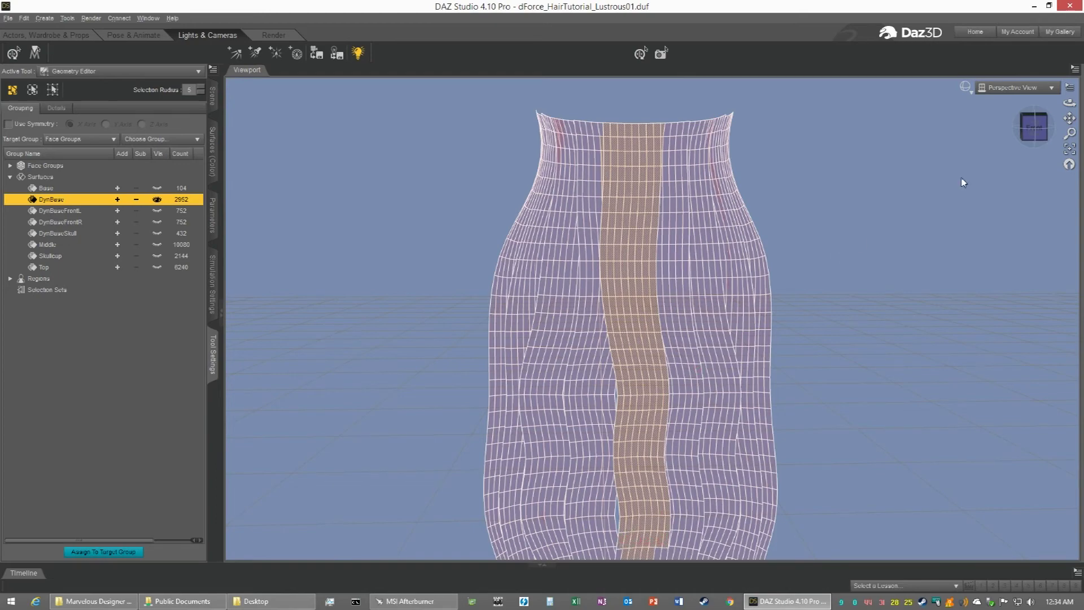
Add the missed faces along both edges of the central back strand's lower length, down towards its tip
drag(1070, 118, 1063, 80)
scroll(862, 249, down, 3)
scroll(864, 250, up, 4)
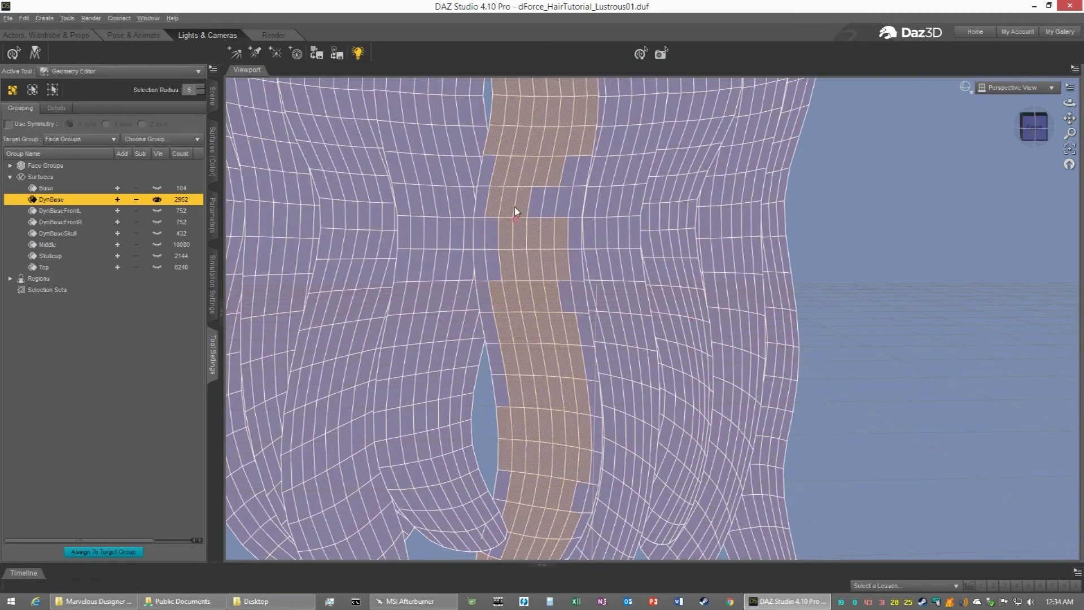
drag(488, 188, 486, 249)
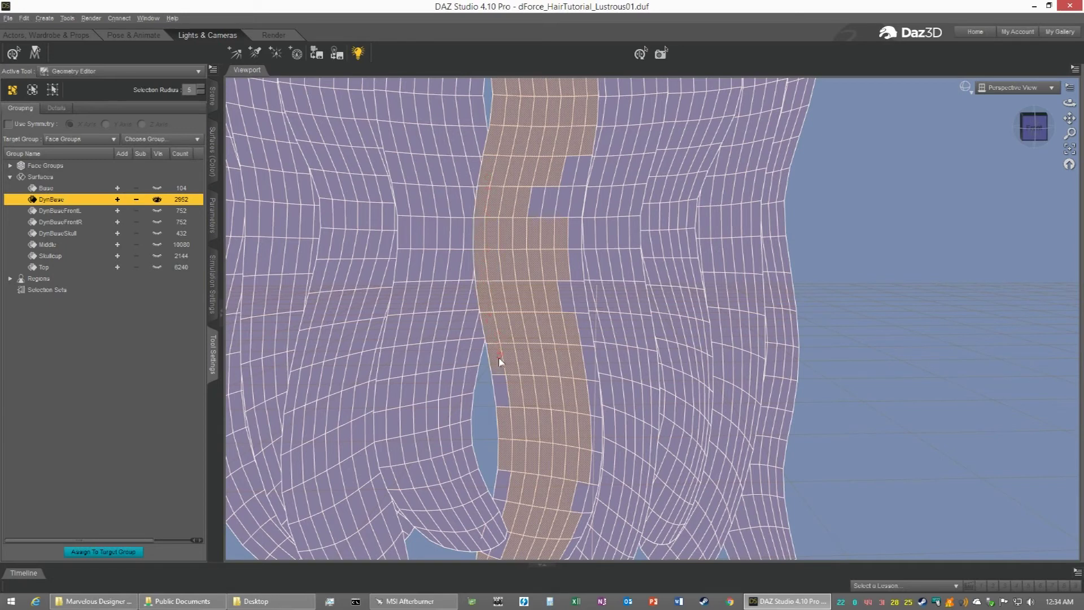
mouse_move(527, 384)
mouse_down()
mouse_move(581, 367)
mouse_move(585, 419)
mouse_up()
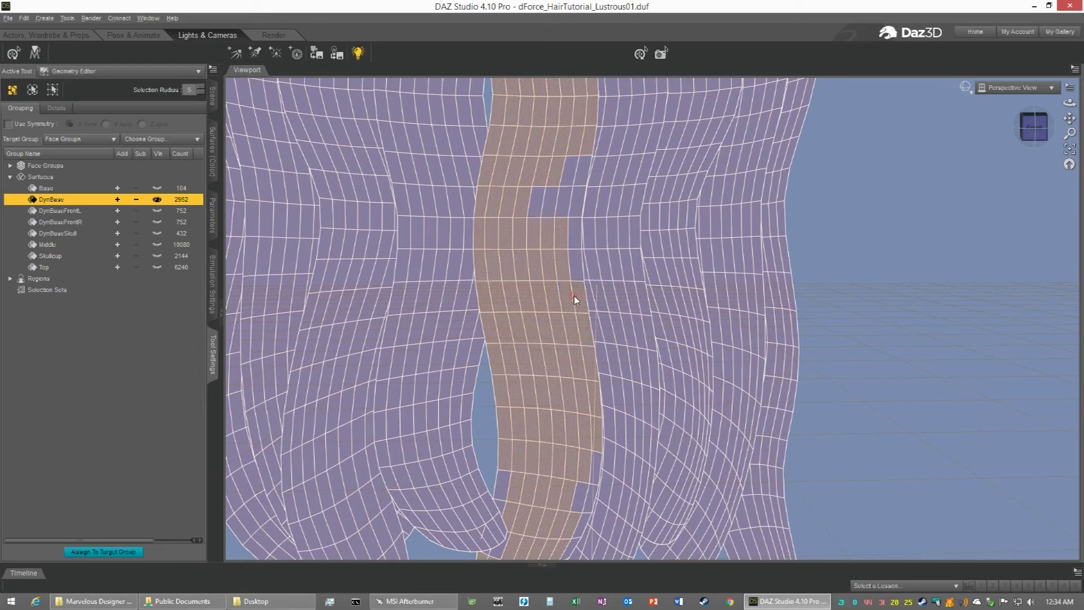
mouse_move(567, 226)
mouse_down()
mouse_move(563, 209)
mouse_move(547, 203)
mouse_move(576, 183)
mouse_up()
mouse_move(559, 463)
mouse_down()
mouse_move(591, 475)
mouse_move(578, 527)
mouse_up()
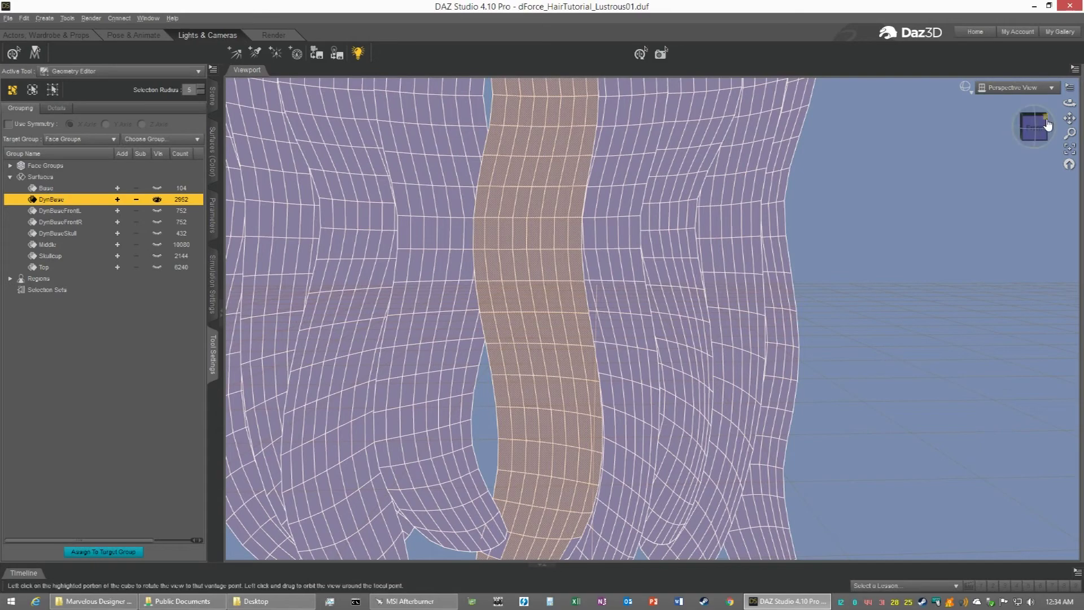
Deselect the stray faces on the neighbouring strand beside the central back strand, working from the hair's opposite side
drag(1070, 118, 1059, 101)
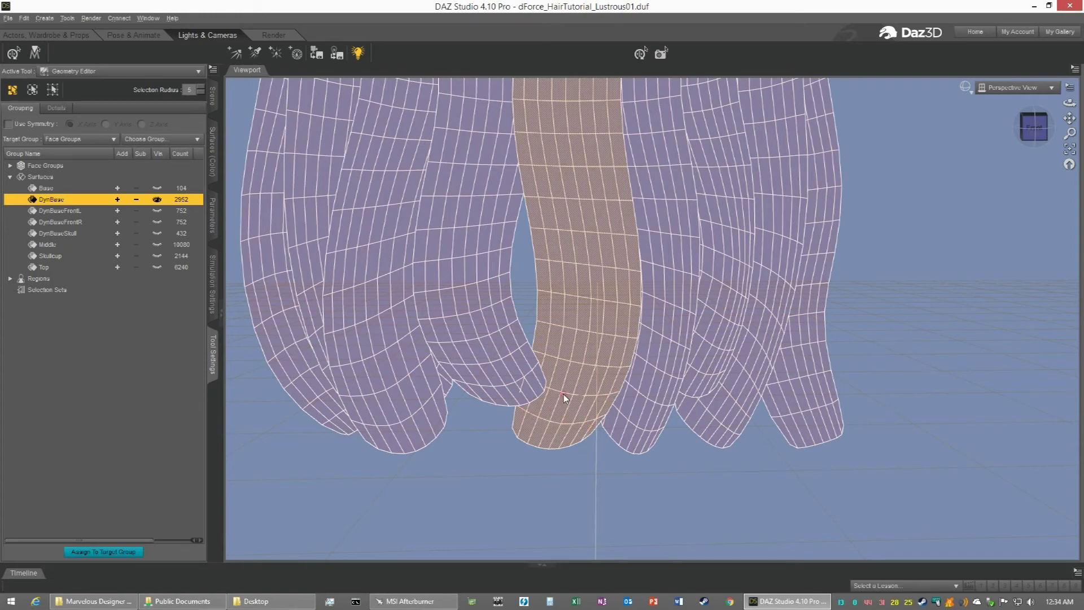
click(1044, 134)
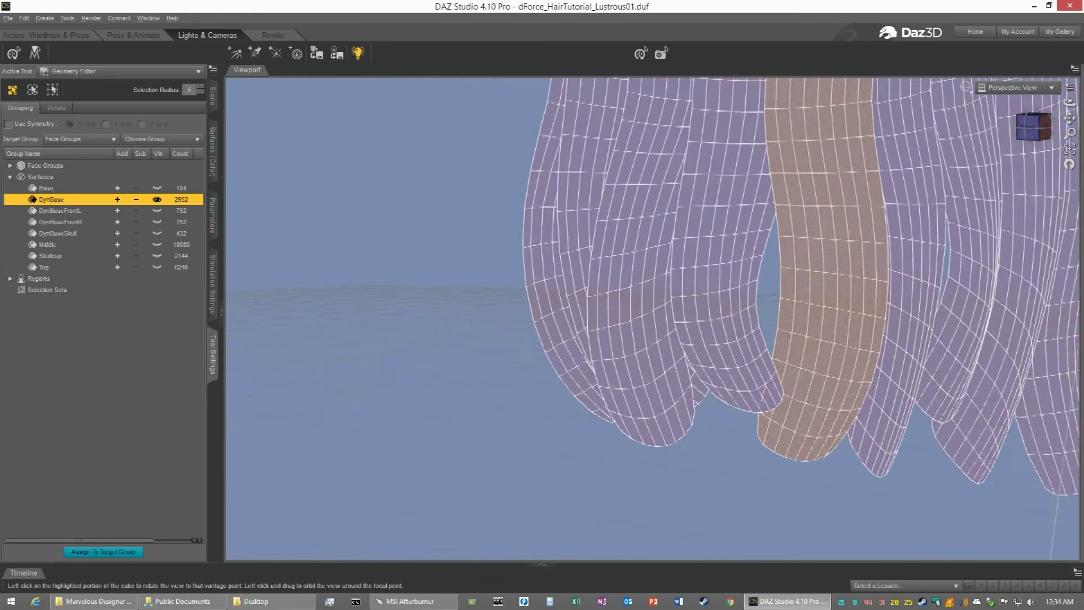
click(1044, 134)
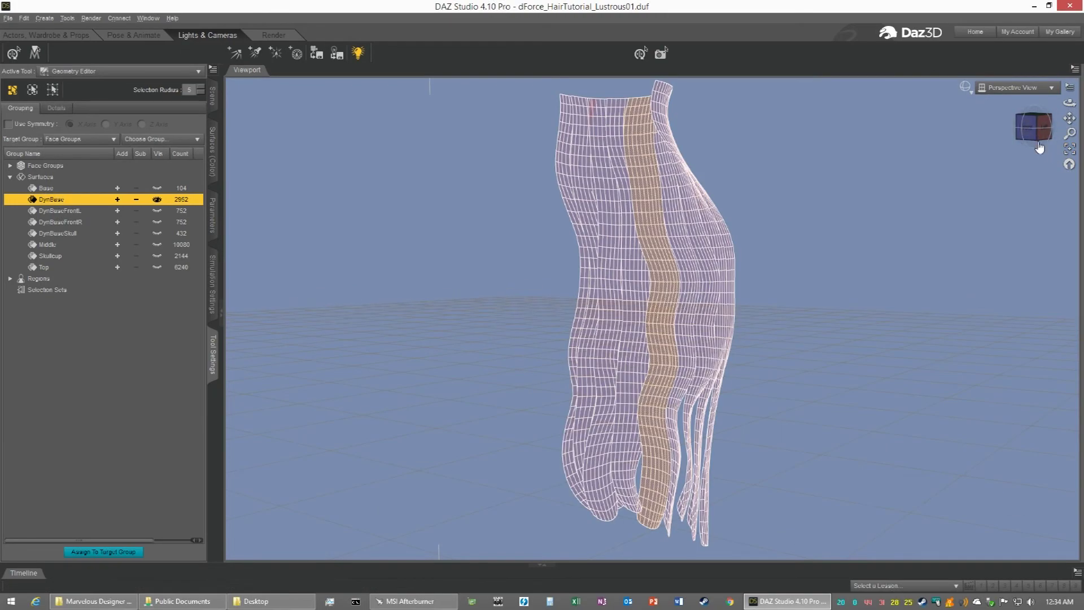
drag(1044, 133, 1066, 126)
scroll(713, 347, up, 6)
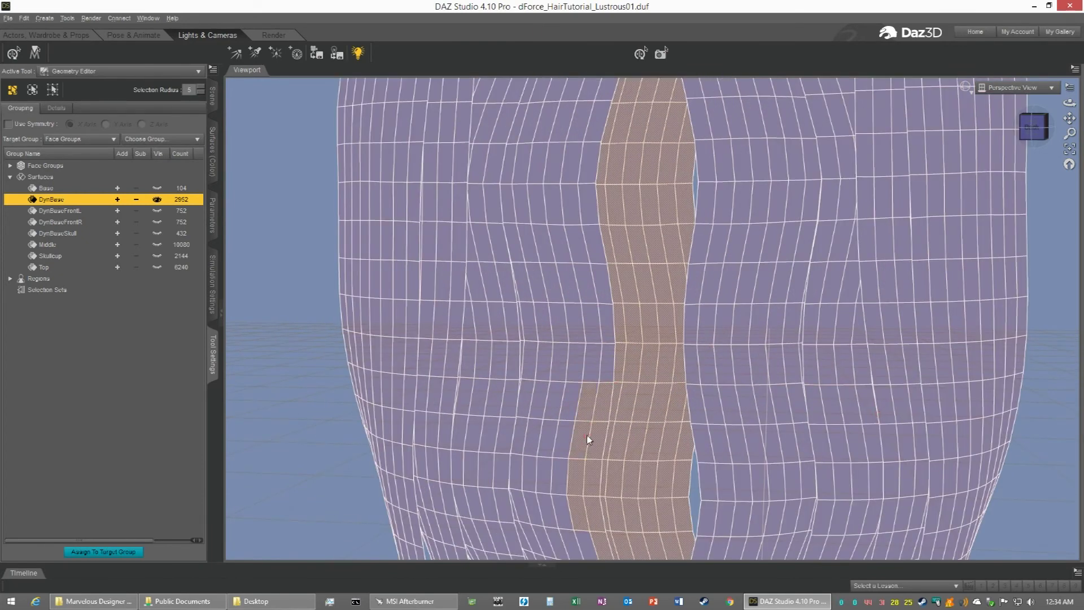
ctrl+drag(579, 456, 586, 506)
scroll(623, 400, down, 2)
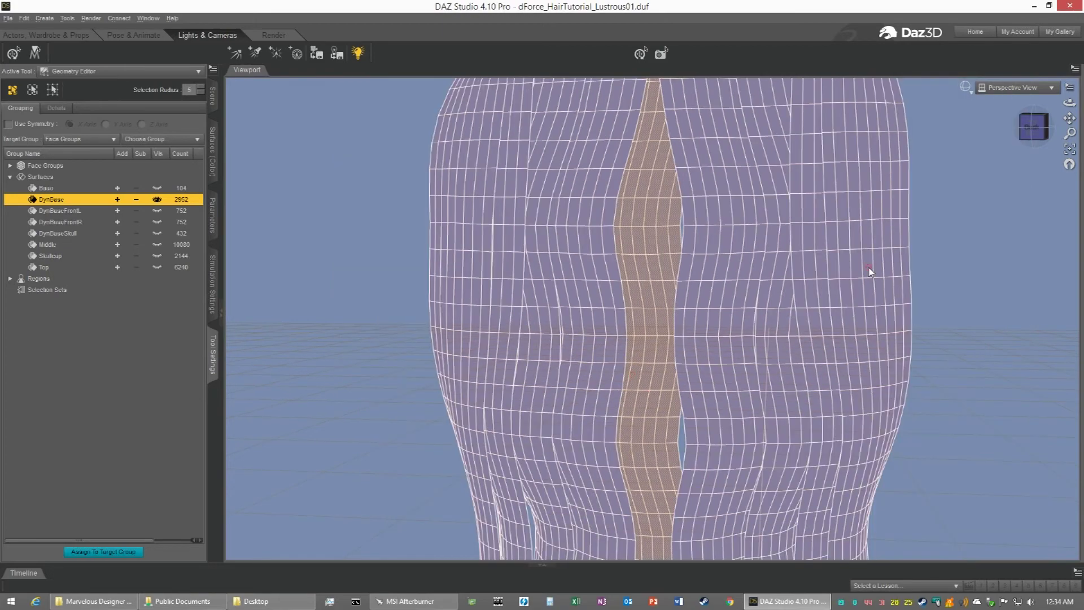
Deselect the stray faces on both sides of the central strand near the upper edge, working from above
drag(1070, 118, 1070, 187)
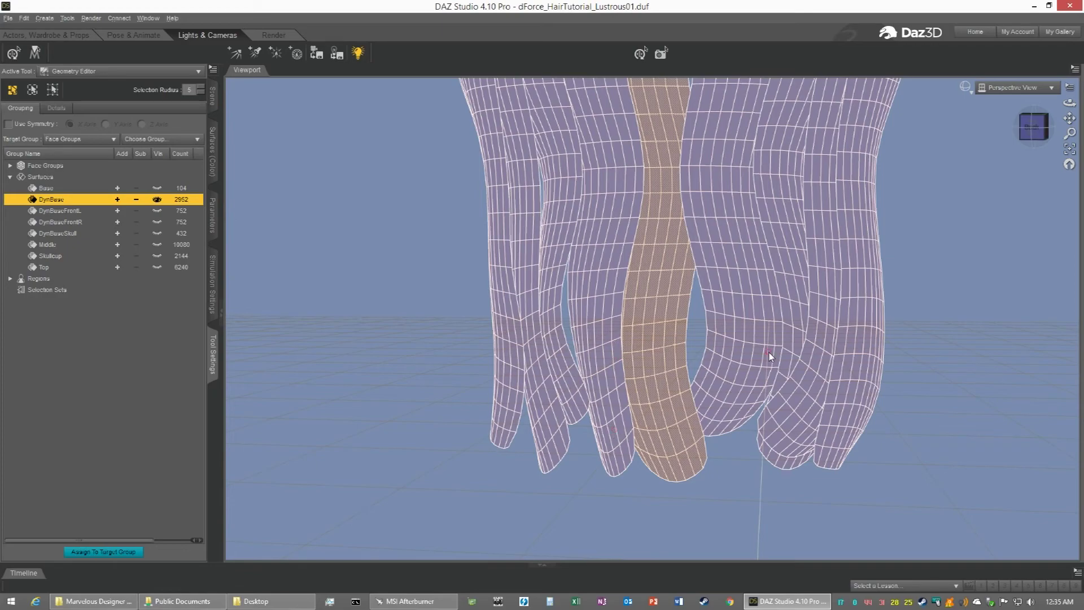
drag(1033, 136, 1000, 163)
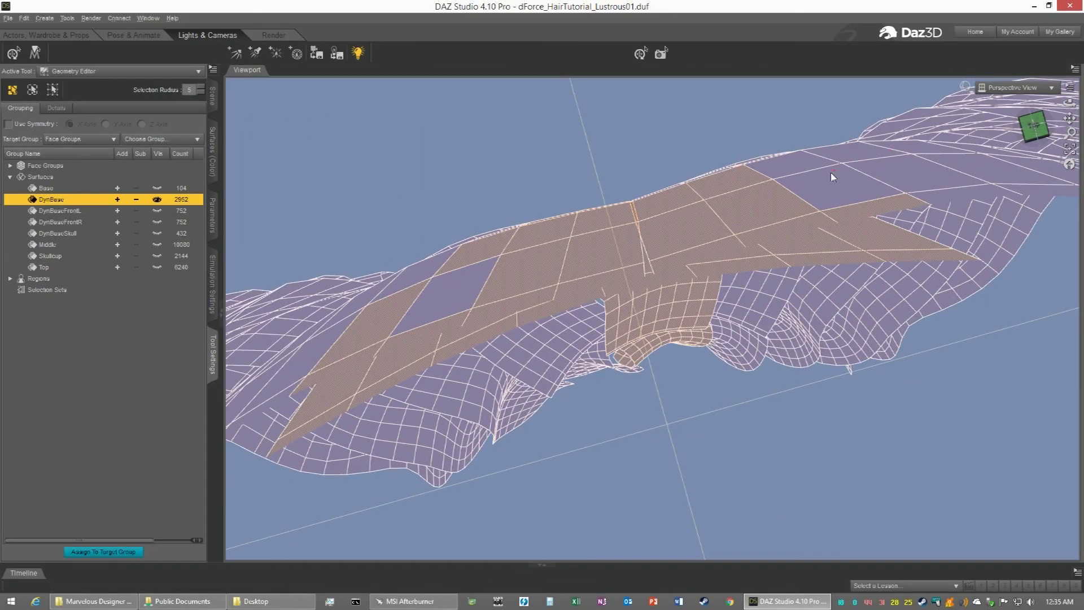
mouse_move(870, 215)
ctrl+mouse_down()
mouse_move(720, 195)
mouse_move(676, 217)
ctrl+mouse_up()
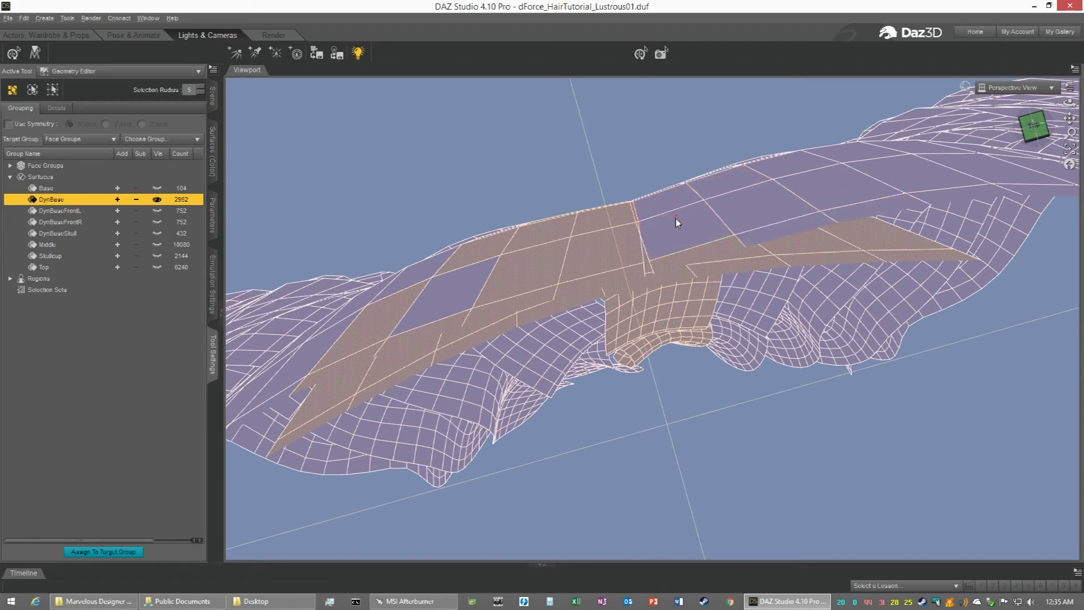
mouse_move(407, 278)
ctrl+mouse_down()
mouse_move(382, 331)
mouse_move(366, 339)
ctrl+mouse_up()
mouse_move(439, 279)
ctrl+mouse_down()
mouse_move(588, 242)
mouse_move(589, 229)
ctrl+mouse_up()
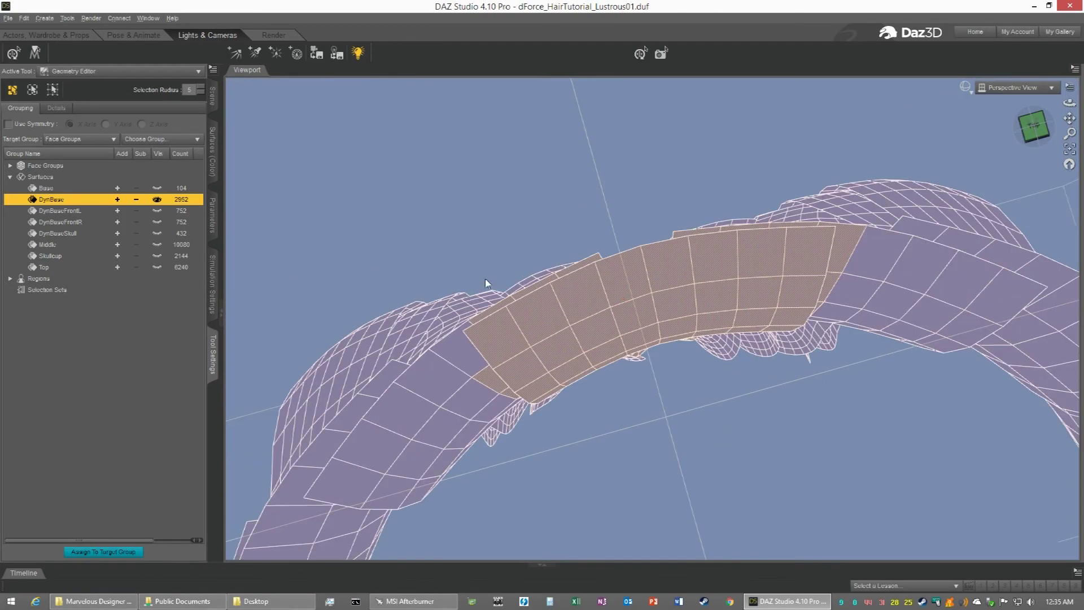
Deselect the remaining stray faces on the strands that overlap the central back strand, leaving only that strand selected
drag(1026, 139, 1055, 140)
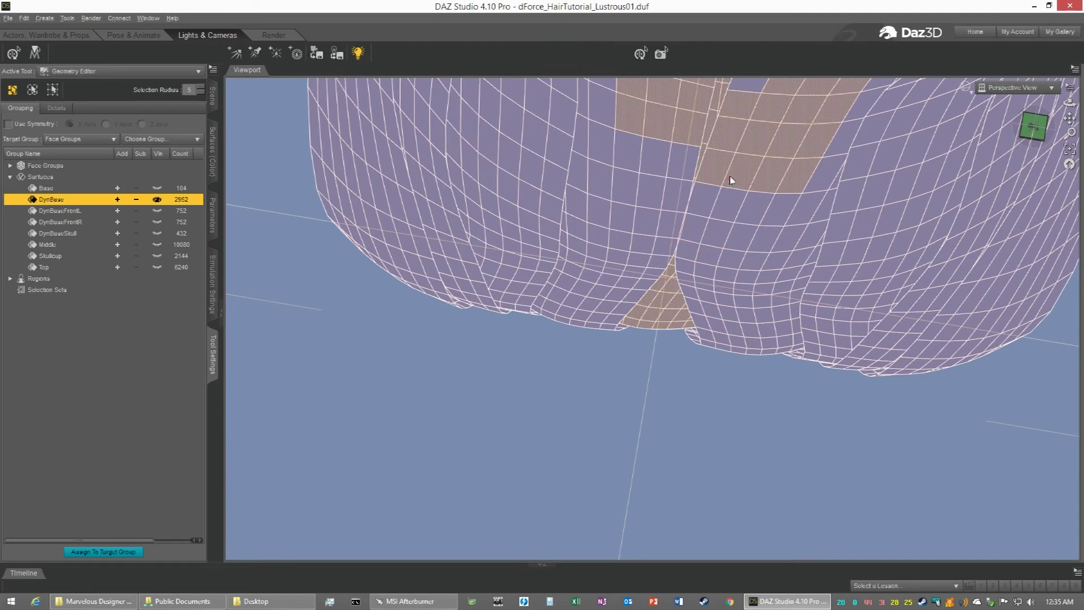
mouse_move(730, 172)
ctrl+mouse_down()
mouse_move(799, 170)
mouse_move(767, 143)
mouse_move(835, 108)
mouse_move(828, 93)
mouse_move(783, 100)
ctrl+mouse_up()
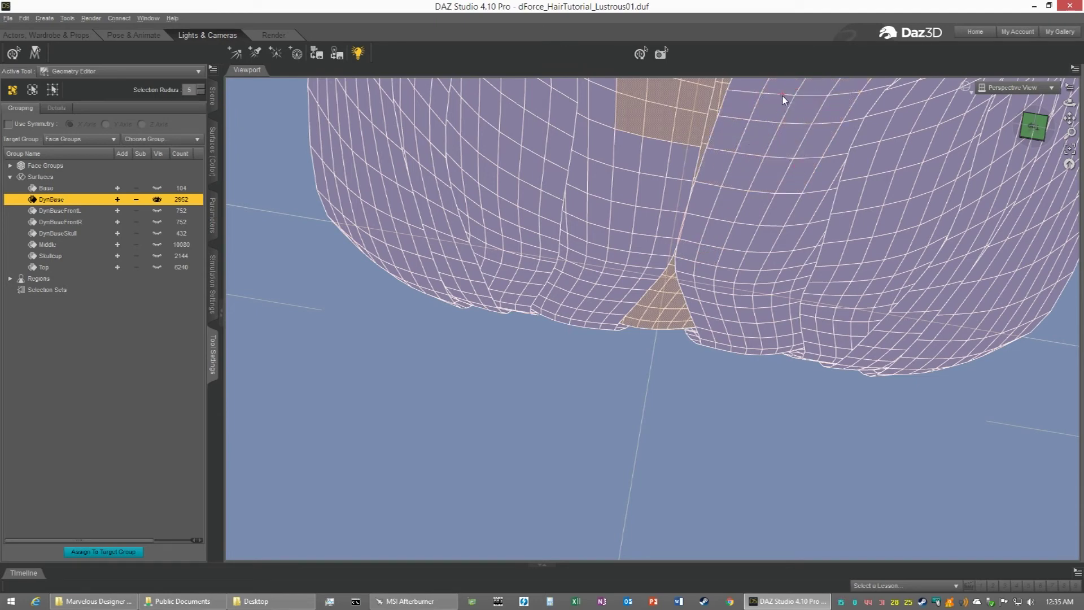
mouse_move(682, 88)
ctrl+mouse_down()
mouse_move(649, 96)
mouse_move(655, 120)
ctrl+mouse_up()
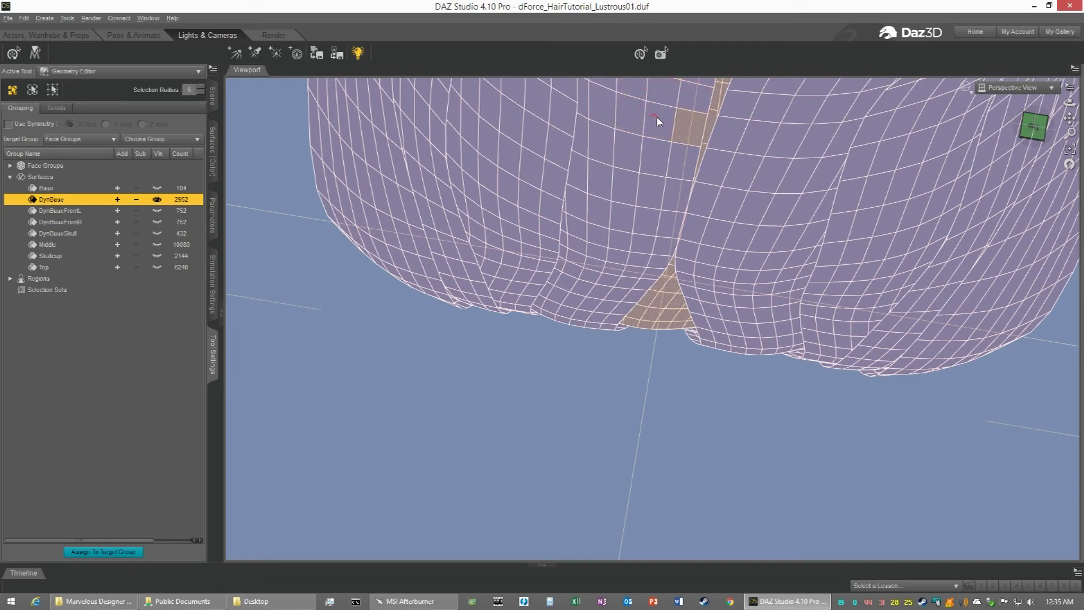
drag(1069, 118, 1033, 123)
mouse_move(672, 169)
alt+mouse_down()
mouse_move(741, 163)
mouse_move(752, 142)
mouse_move(689, 146)
alt+mouse_up()
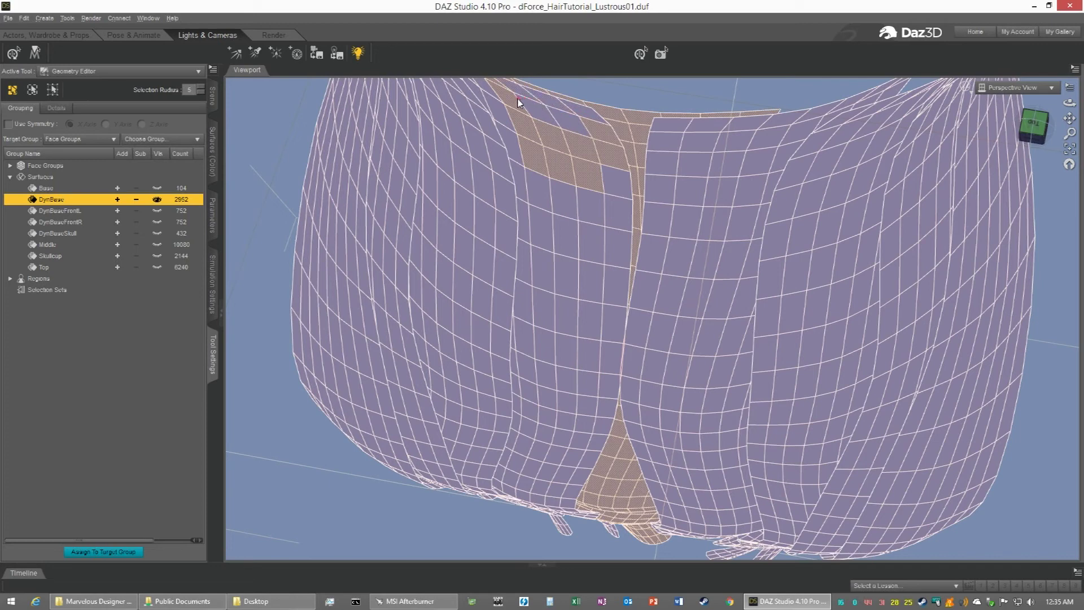
mouse_move(504, 90)
alt+mouse_down()
mouse_move(525, 127)
mouse_move(600, 141)
mouse_move(589, 162)
alt+mouse_up()
scroll(569, 178, down, 3)
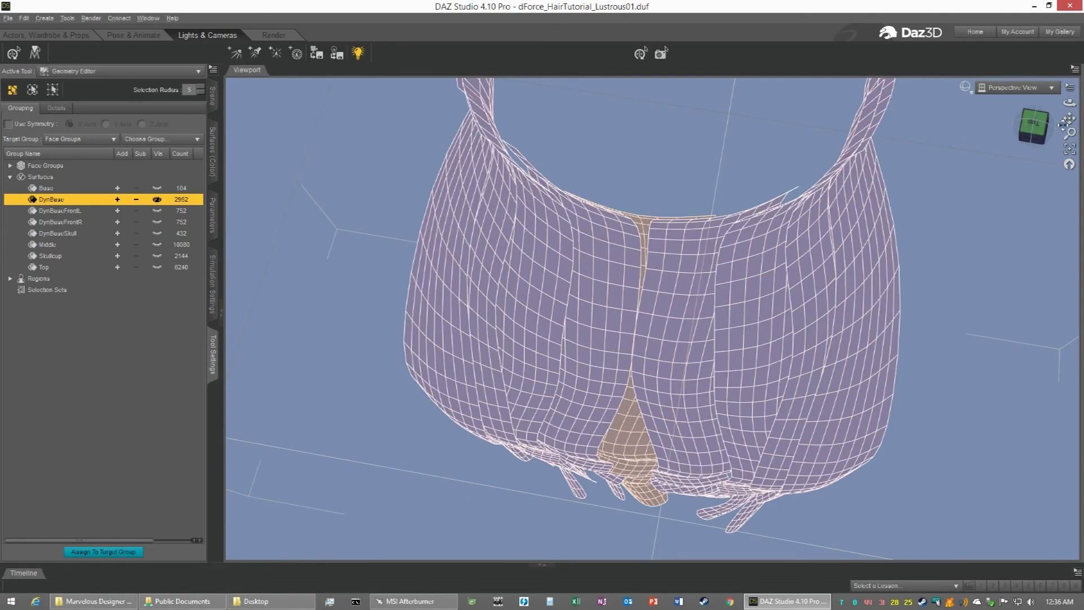
Create a surface named DynBaseBackMid from the selected faces of the central back strand
click(1069, 150)
drag(1032, 133, 995, 61)
drag(714, 210, 688, 246)
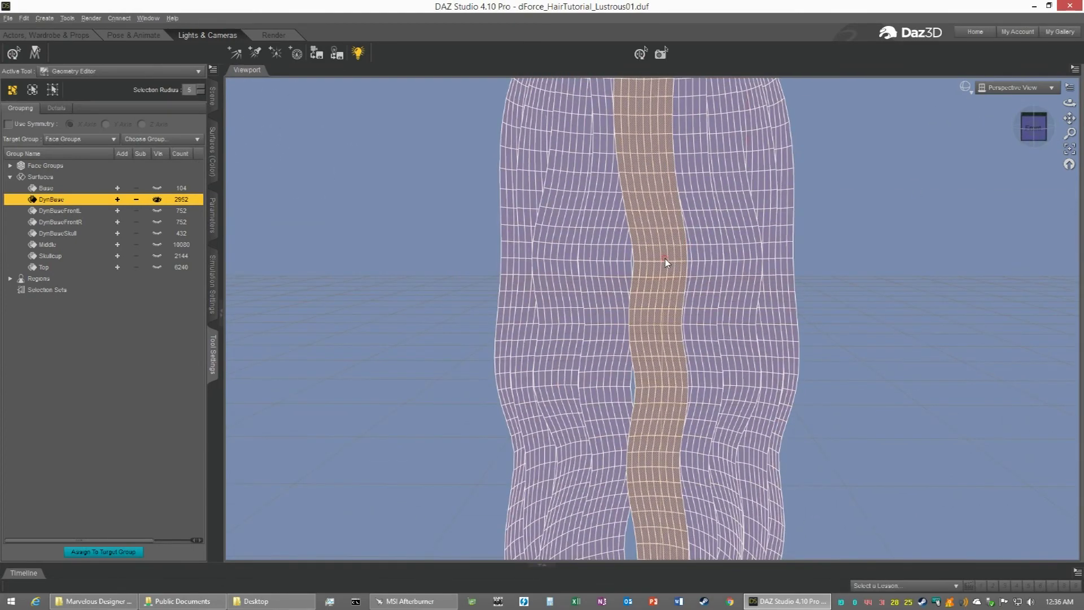
right_click(665, 259)
mouse_move(741, 372)
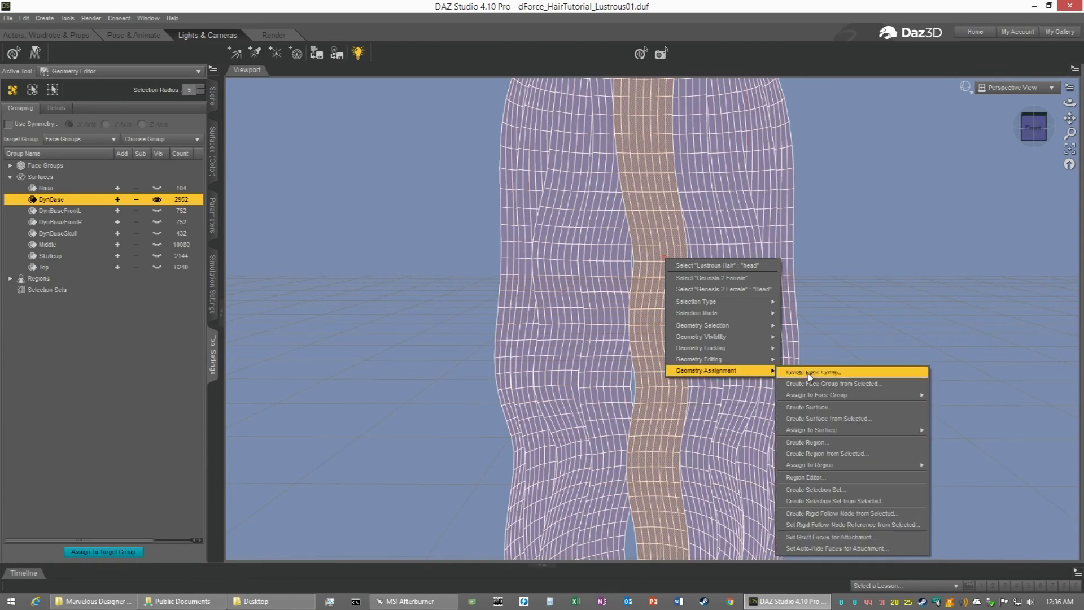
click(819, 419)
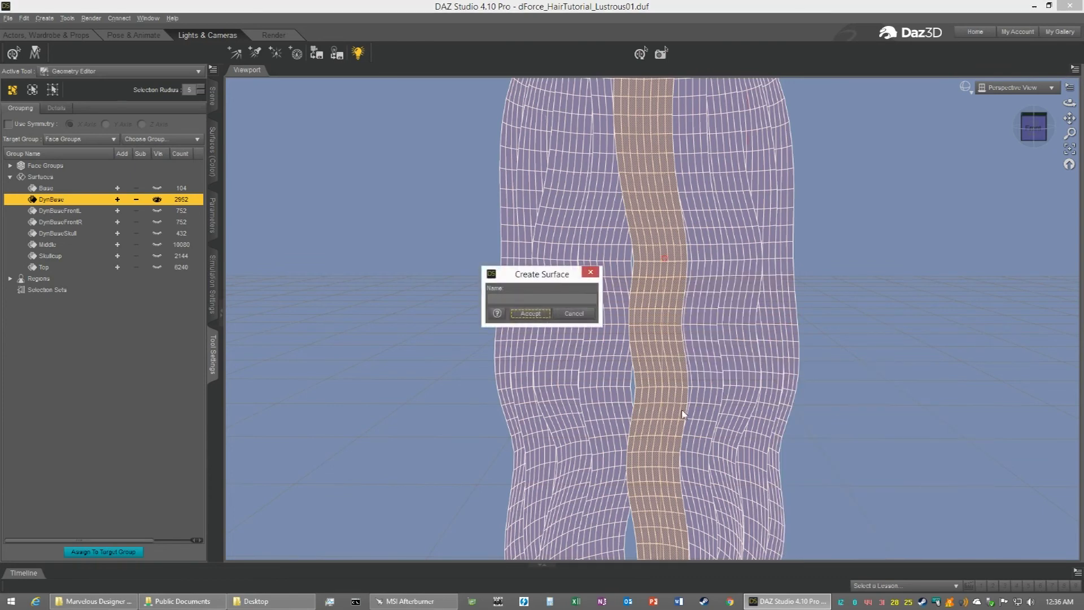
click(499, 300)
click(530, 313)
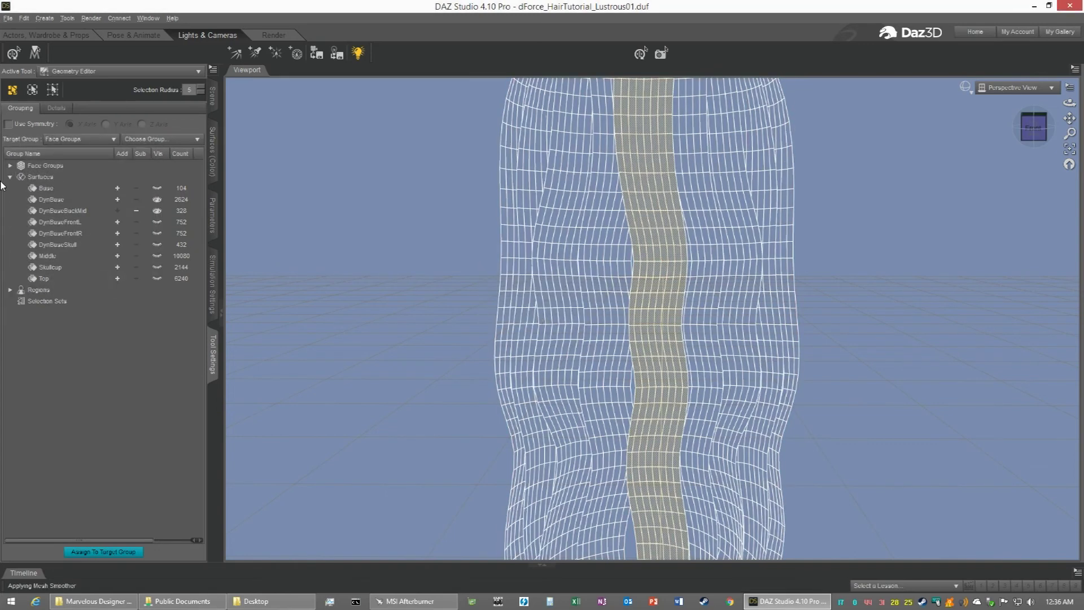
Hide the DynBaseBackMid surface and highlight the remaining DynBase faces
click(158, 213)
scroll(715, 318, down, 3)
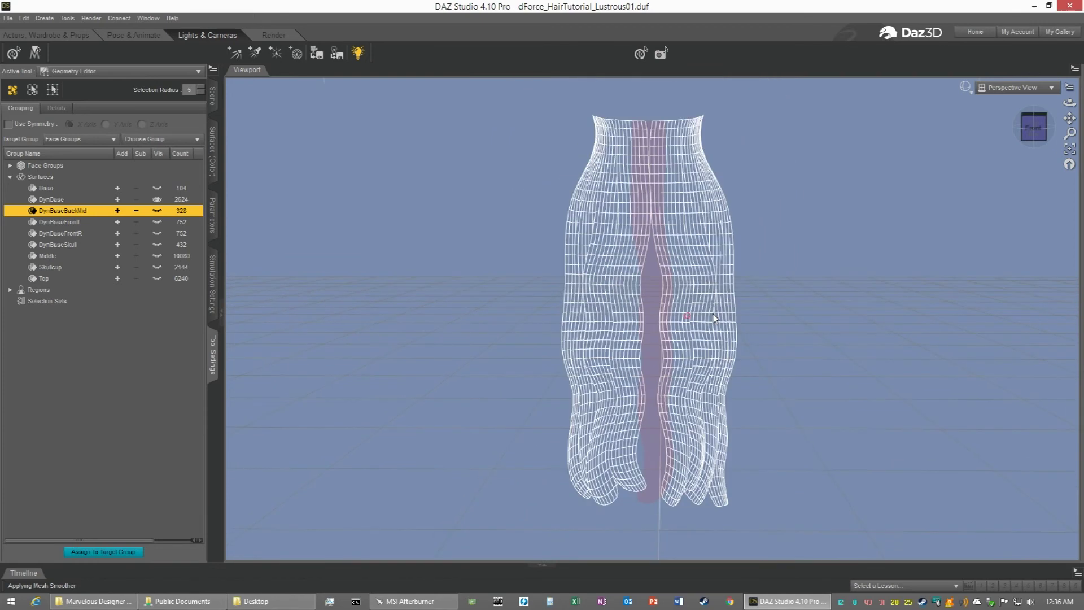
scroll(713, 314, up, 1)
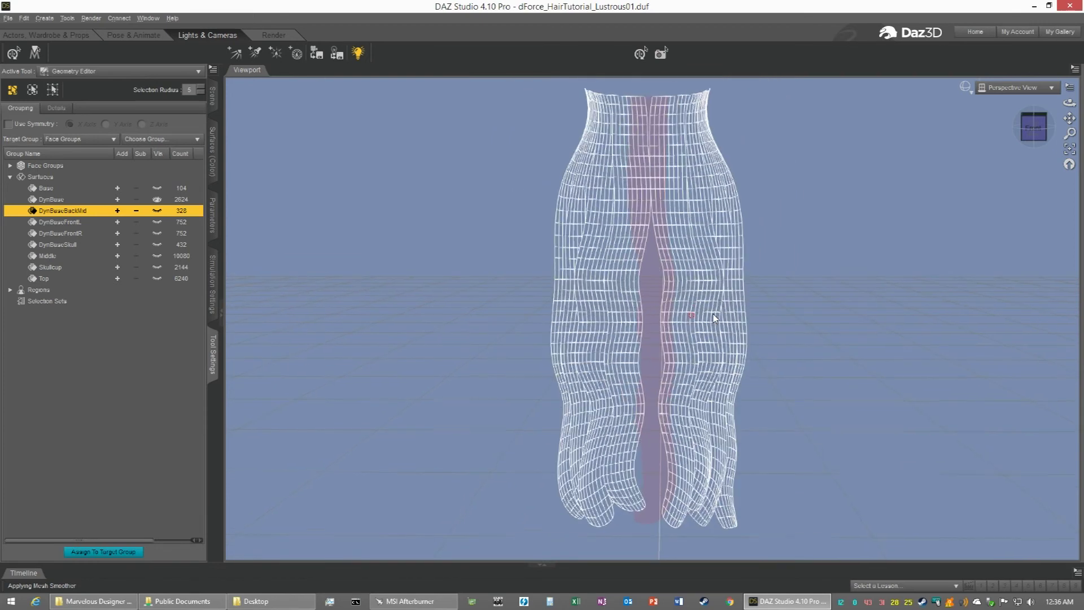
click(50, 201)
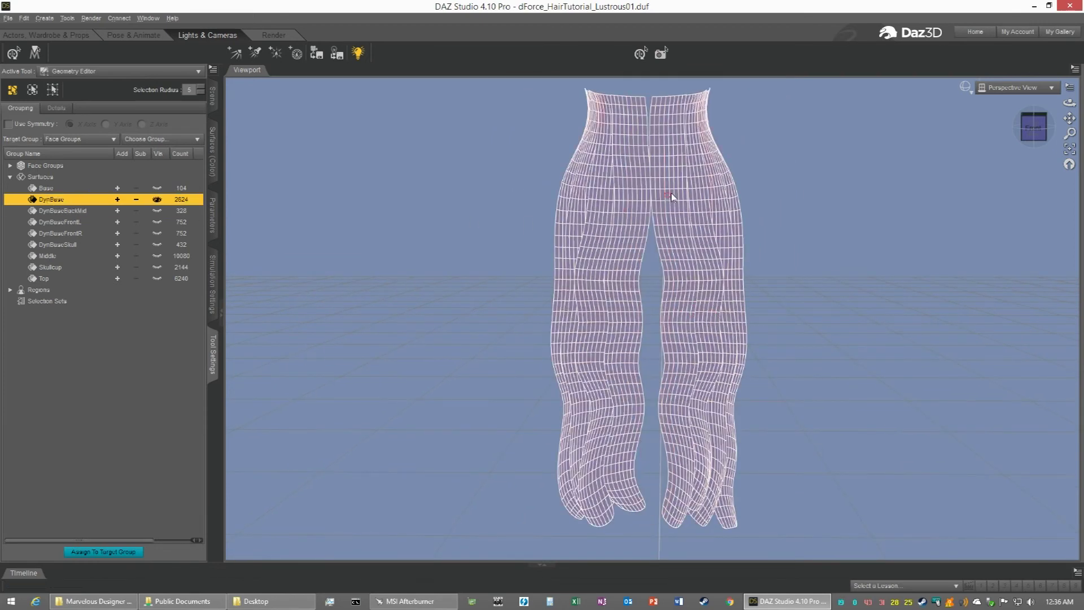
drag(1033, 136, 1075, 144)
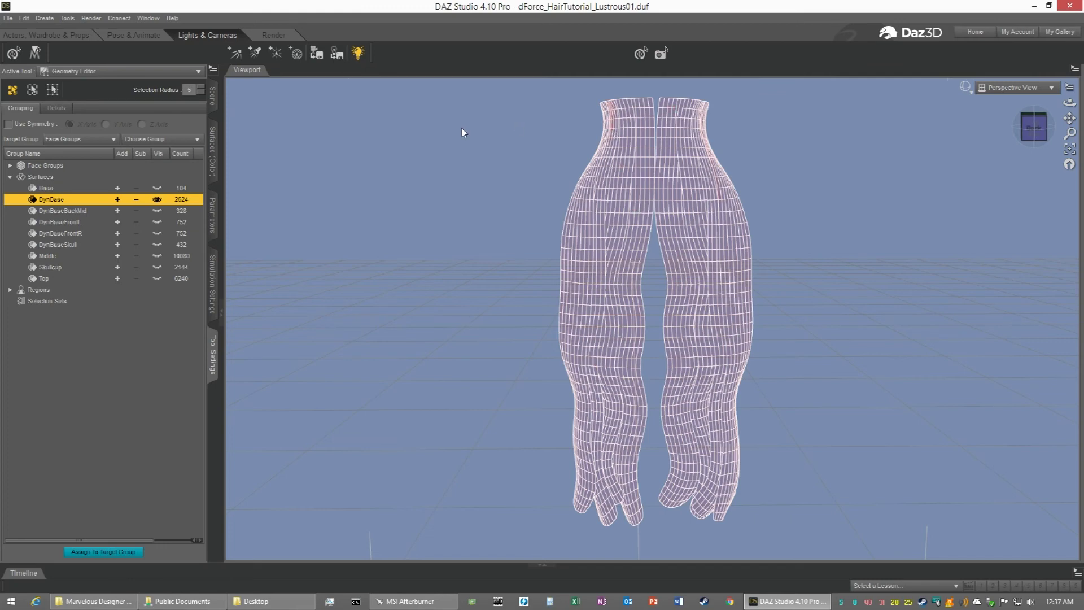
Set the selection mode to Marquee Selection and select the DynBase strands on the hair's right half, from upper edge to tips
right_click(632, 150)
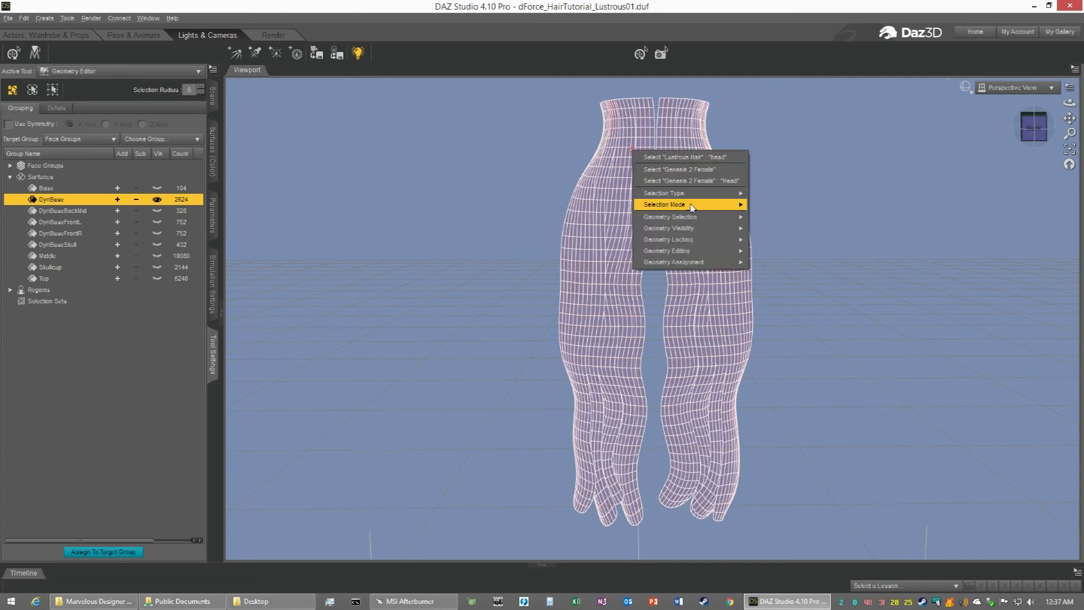
mouse_move(693, 206)
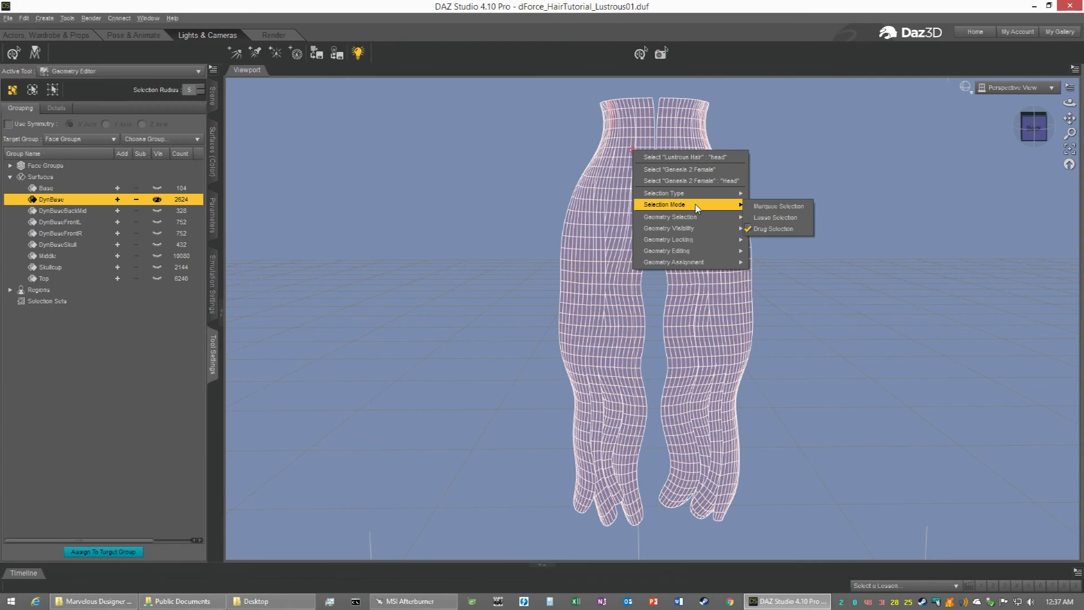
click(784, 209)
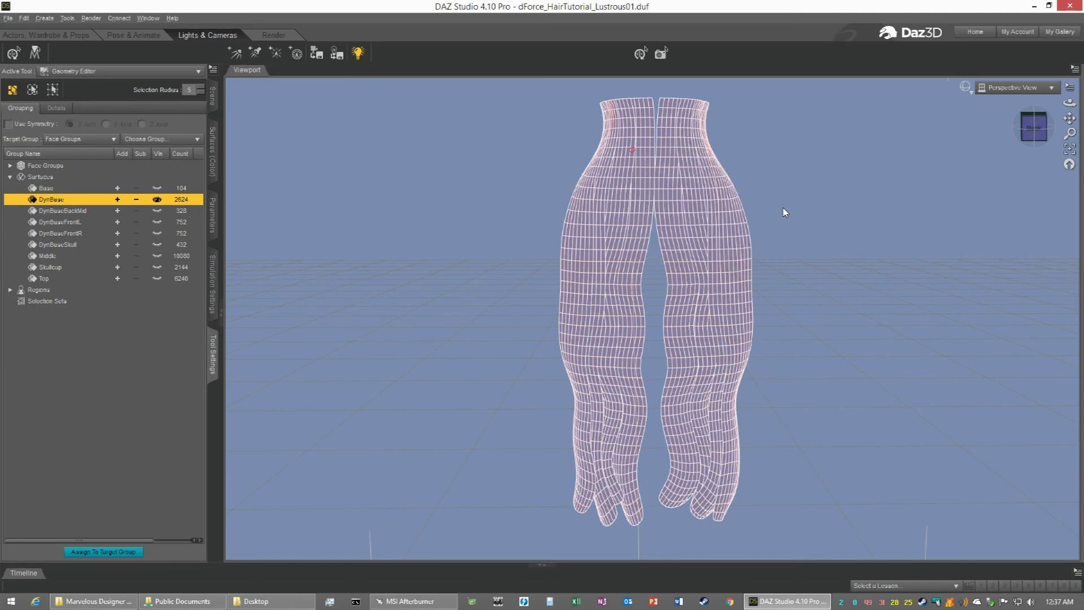
drag(656, 81, 772, 534)
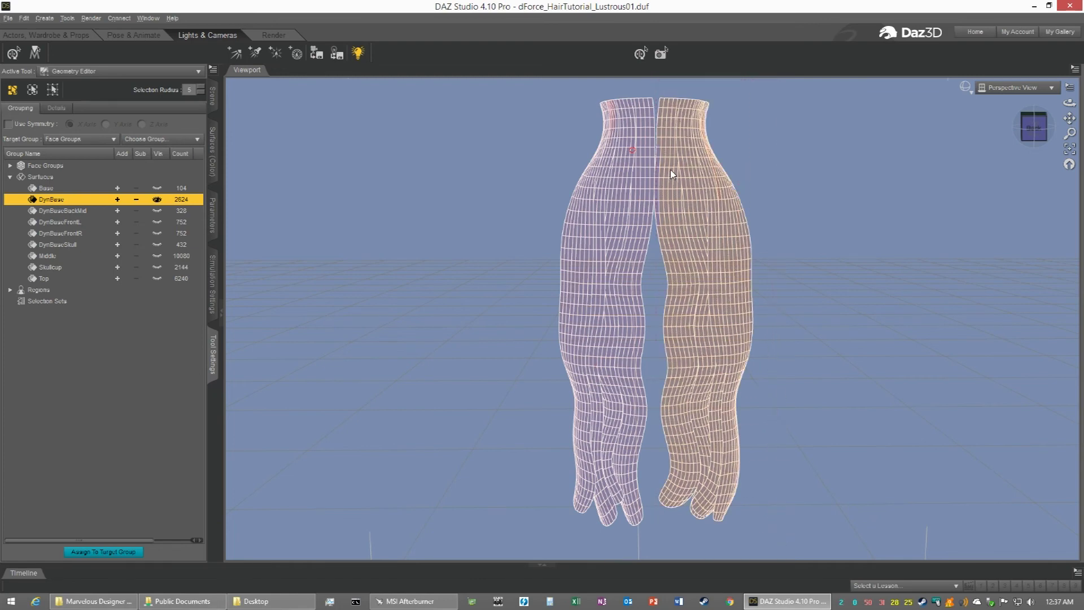
Switch to Drag Selection and add the missed faces along the inner edge of the selected half near the centre gap
scroll(670, 169, up, 5)
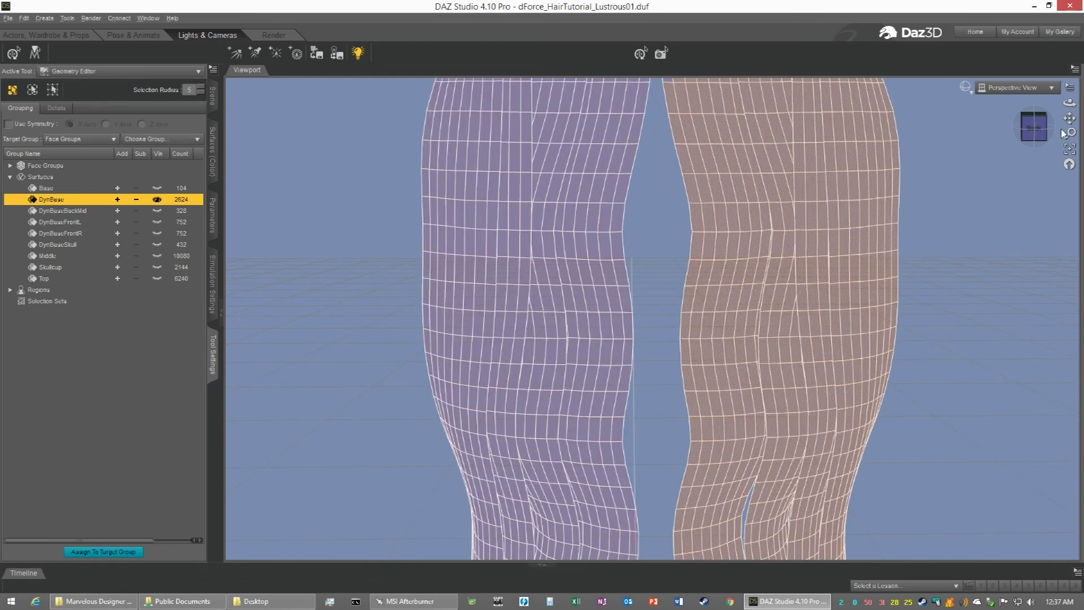
drag(1069, 118, 1057, 286)
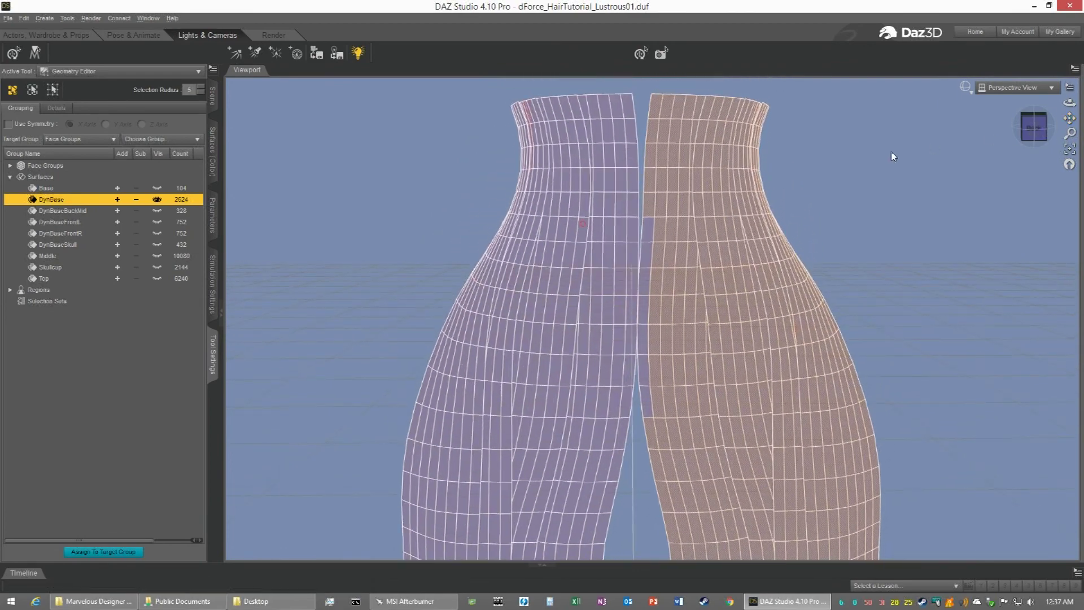
right_click(673, 248)
mouse_move(728, 302)
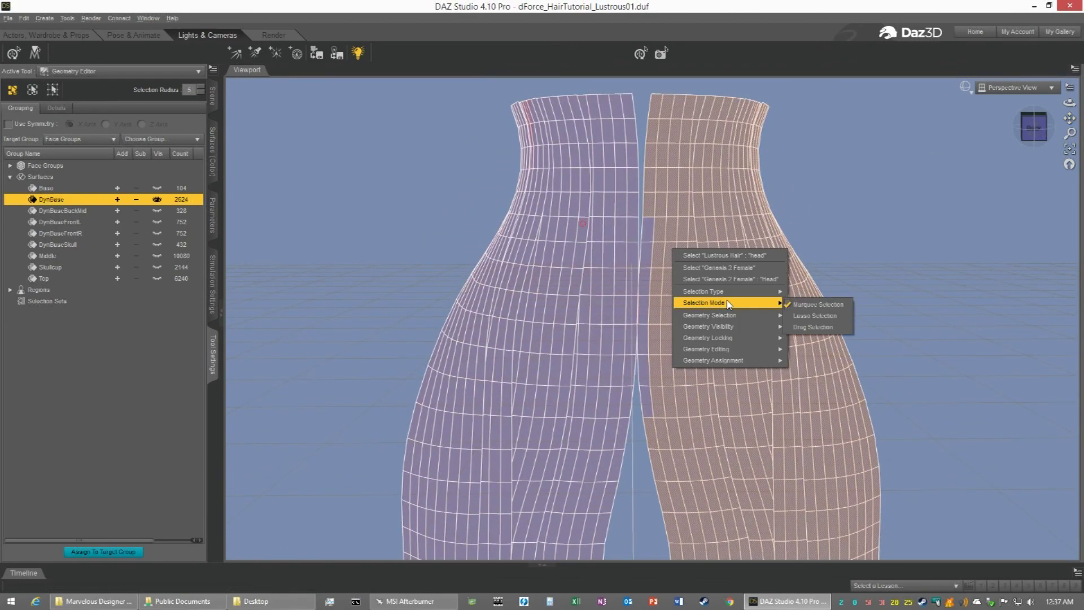
click(822, 328)
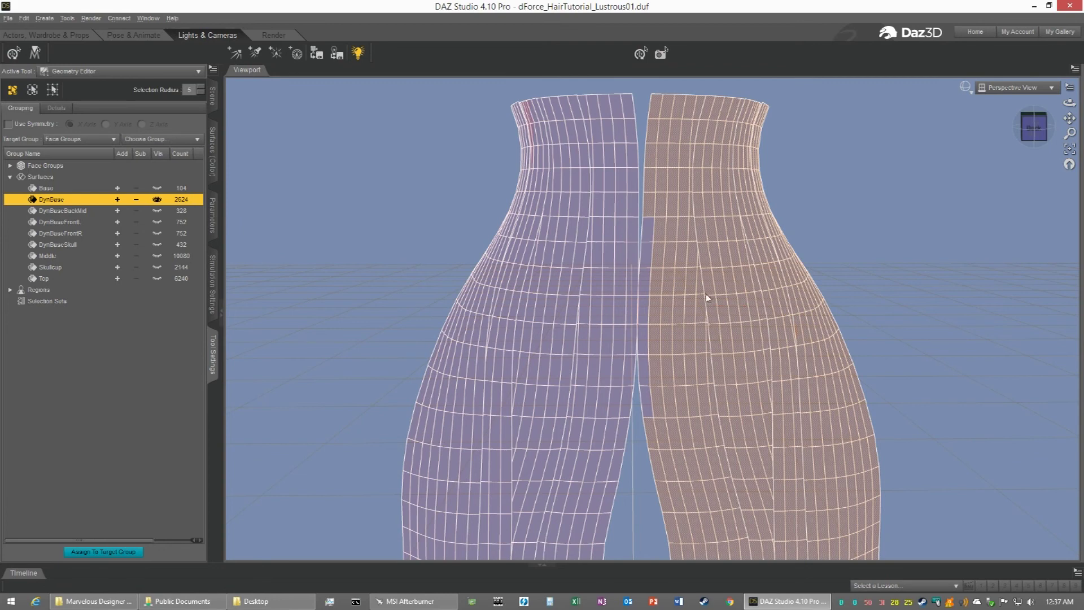
drag(652, 270, 649, 361)
drag(1033, 127, 974, 158)
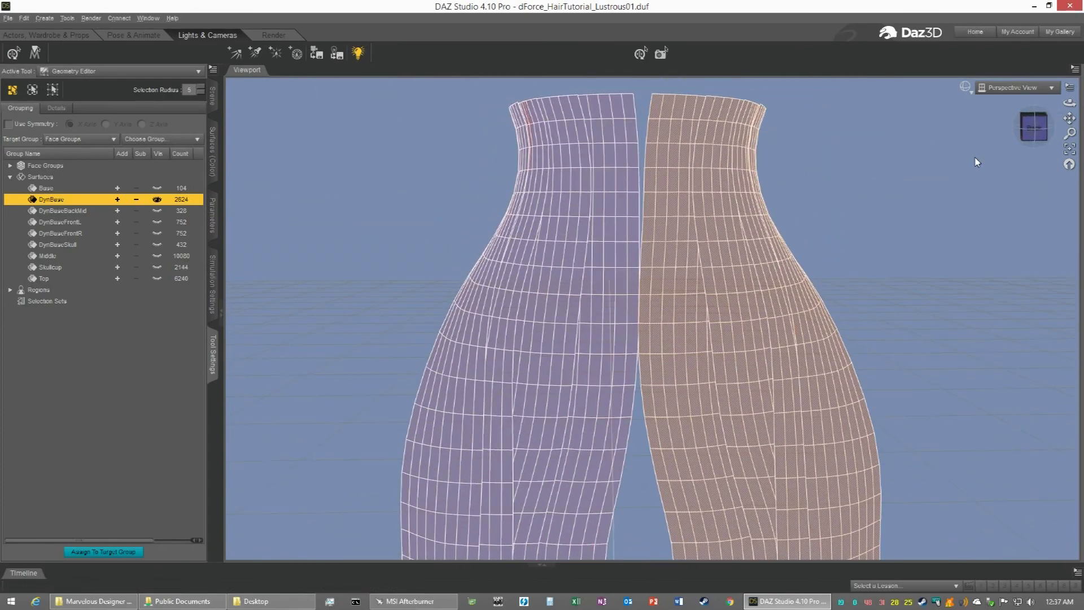
Create a surface named DynBaseBackR from the selected faces of the right back strands
scroll(974, 158, down, 3)
drag(1070, 118, 915, 186)
right_click(618, 311)
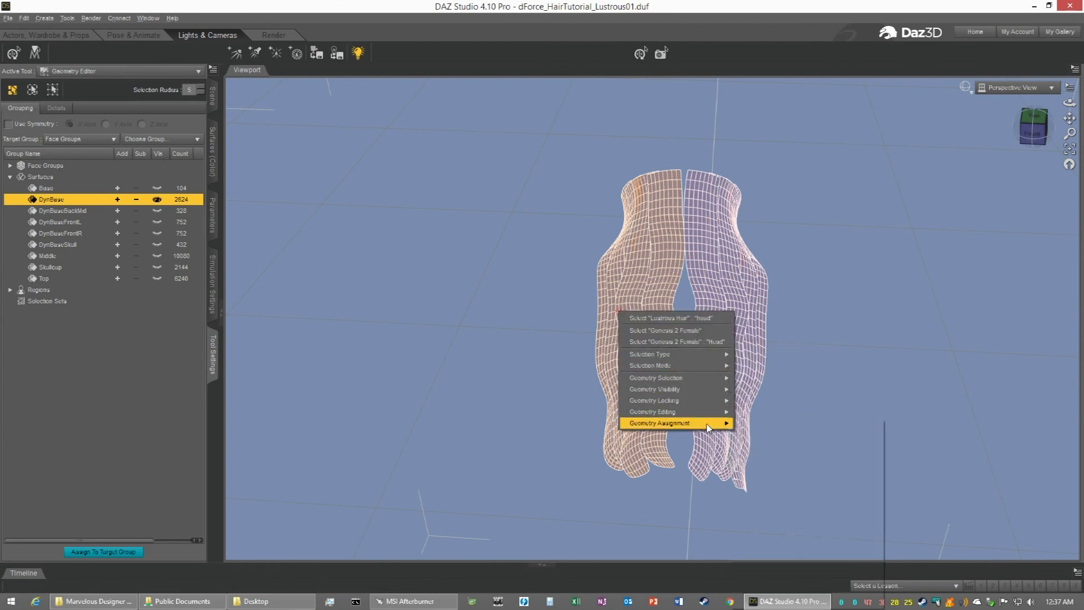
mouse_move(711, 423)
click(785, 471)
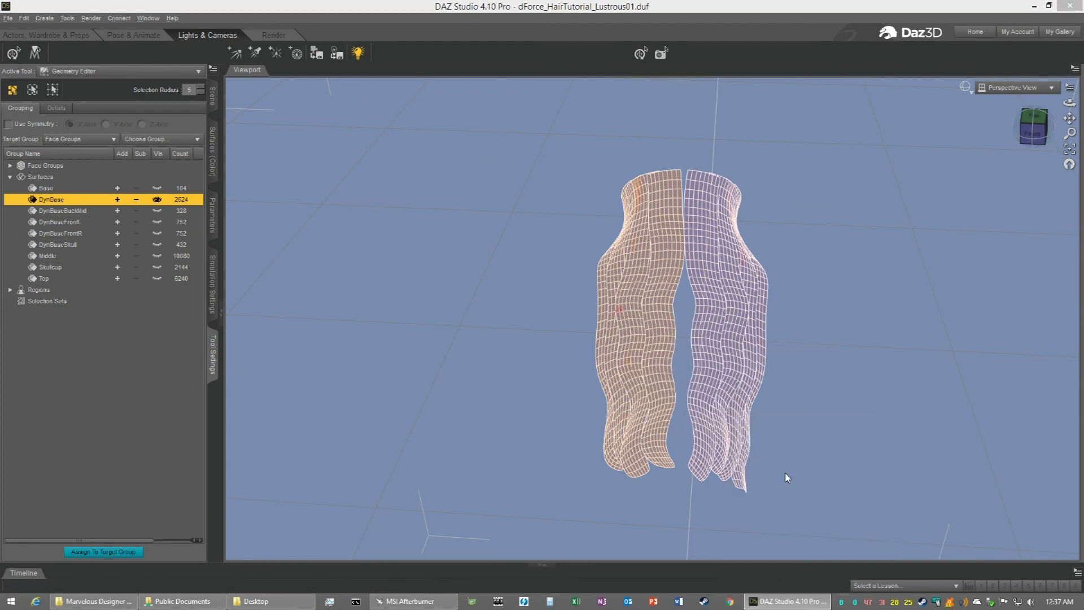
click(513, 299)
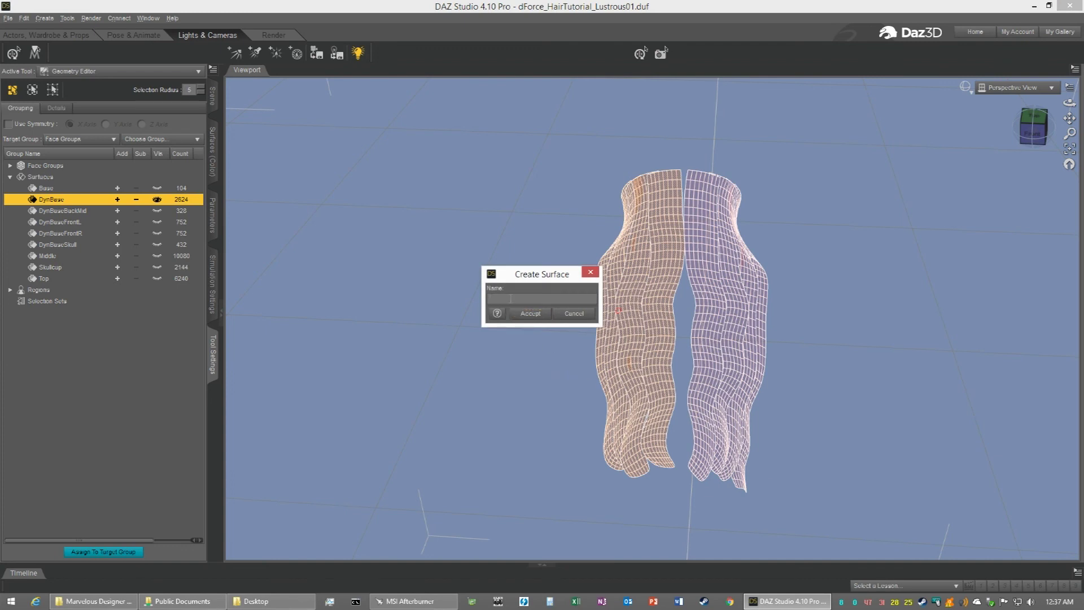
text(DynBaseBackR)
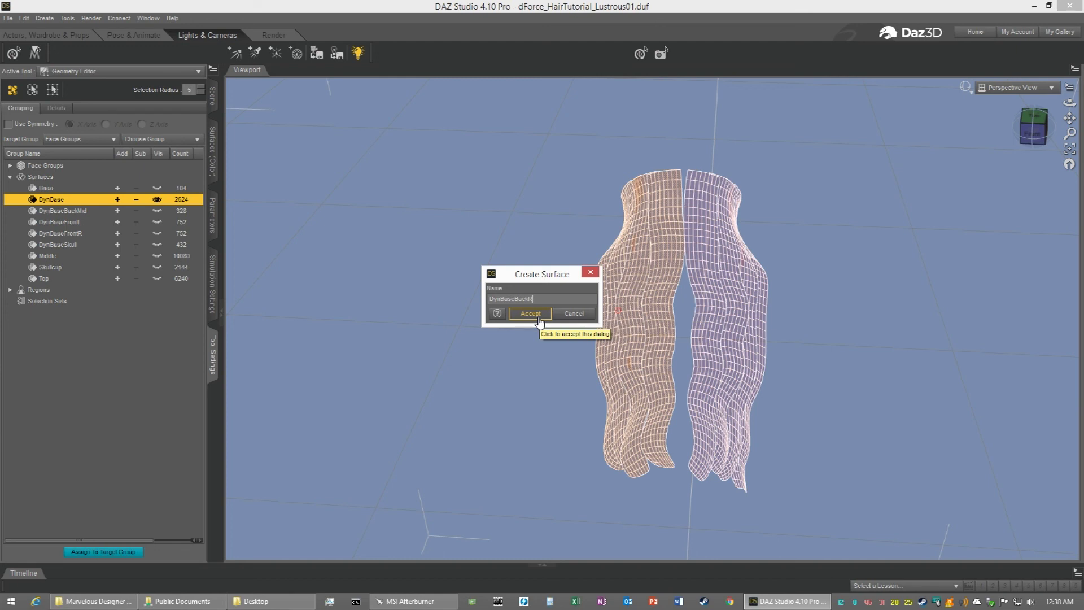
click(538, 317)
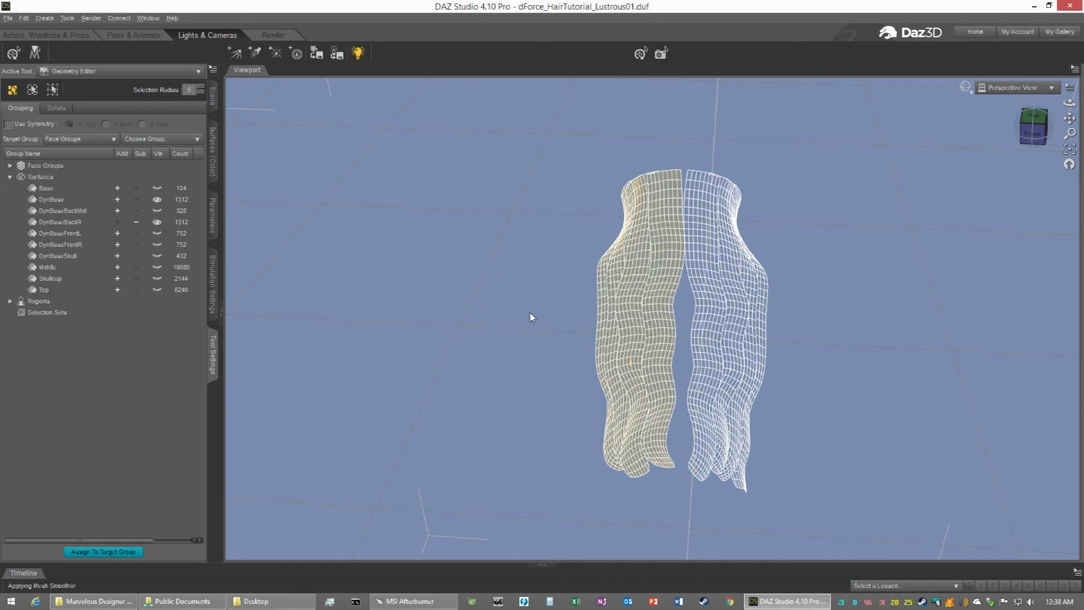
Hide the DynBaseBackR surface and rename the remaining DynBase surface as DynBaseBackL
click(157, 225)
click(55, 201)
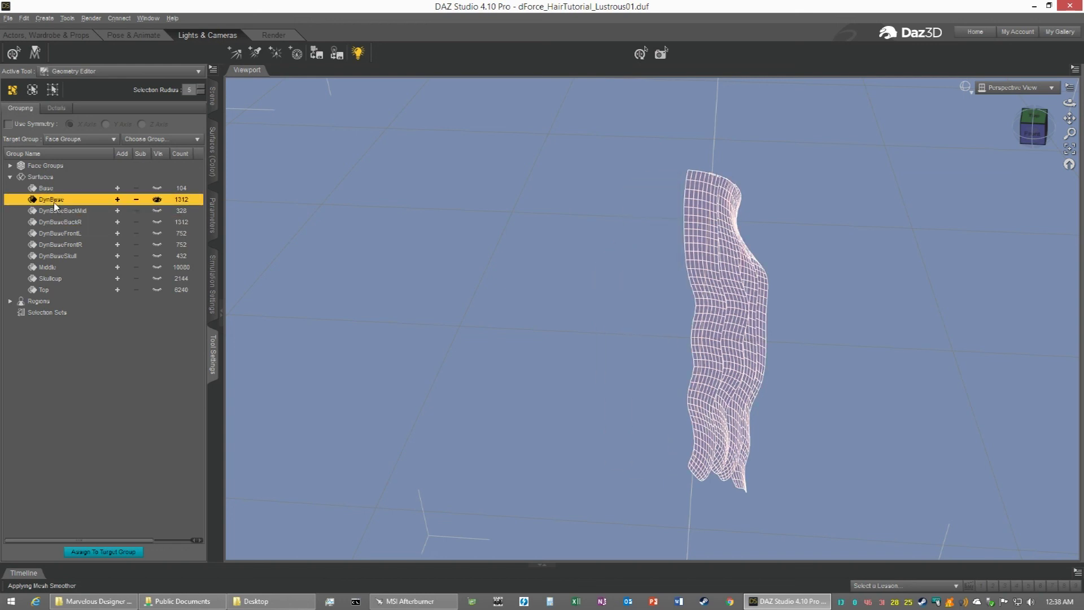
double_click(55, 201)
key(End)
text(BackL)
key(Return)
Hide the DynBaseBackL surface and highlight the faces of the Middle surface
click(157, 200)
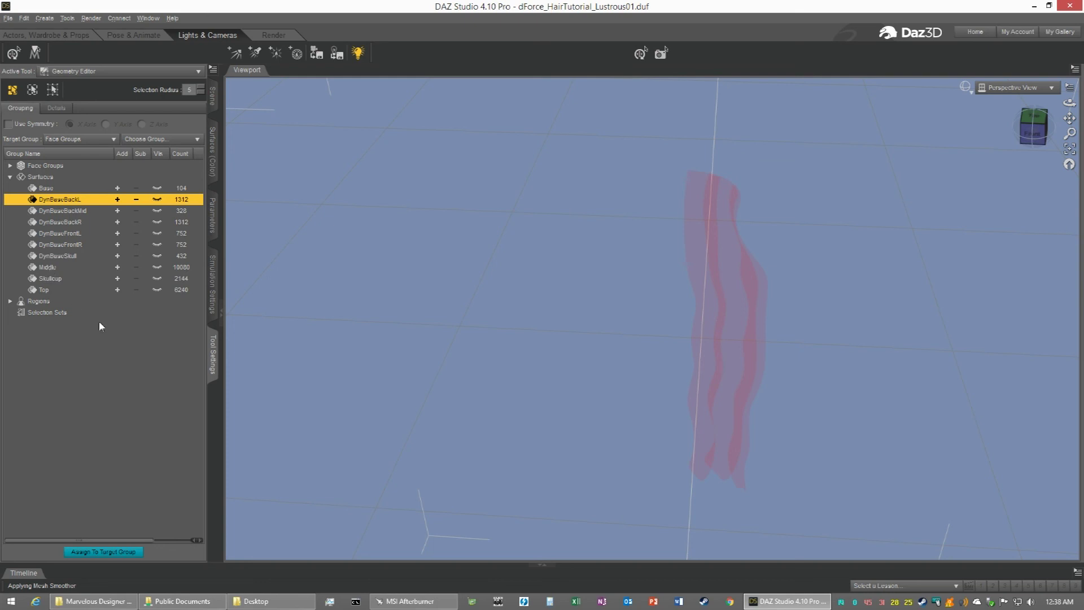
click(49, 268)
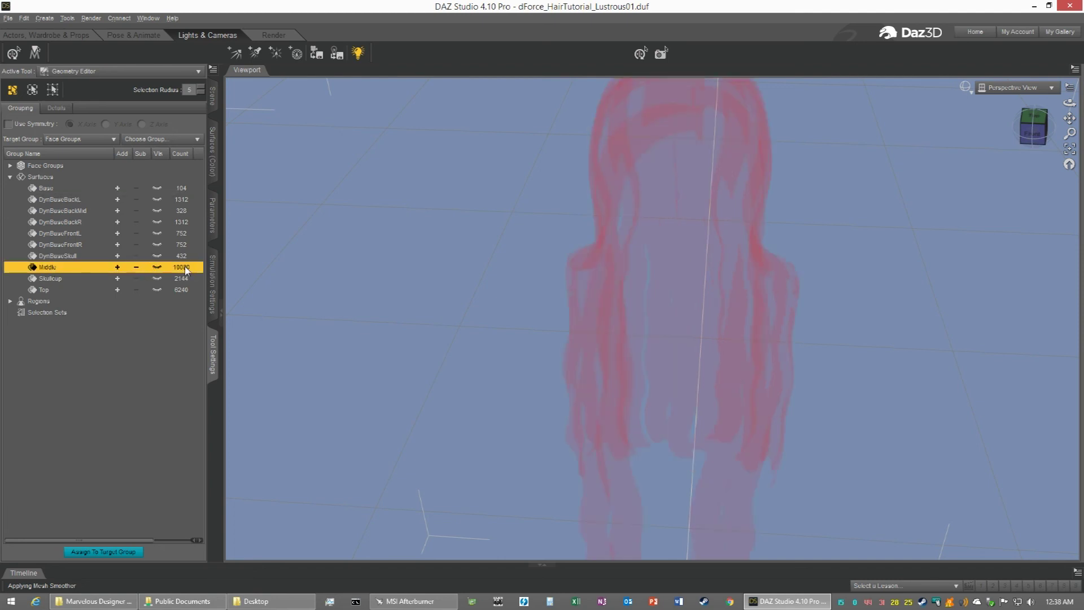